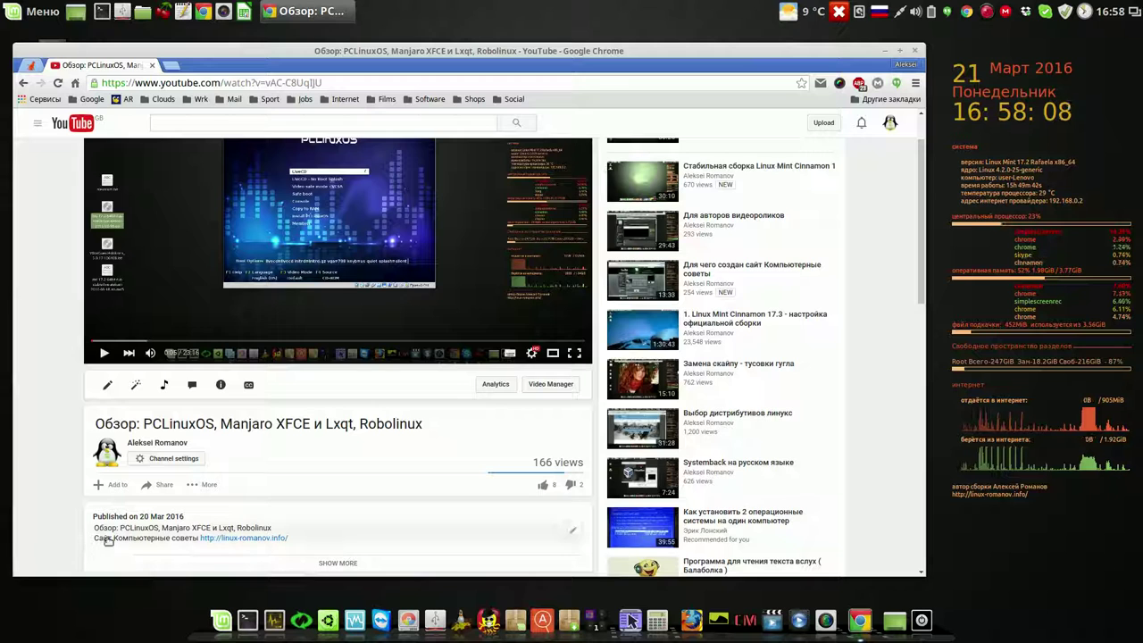
left_click(245, 542)
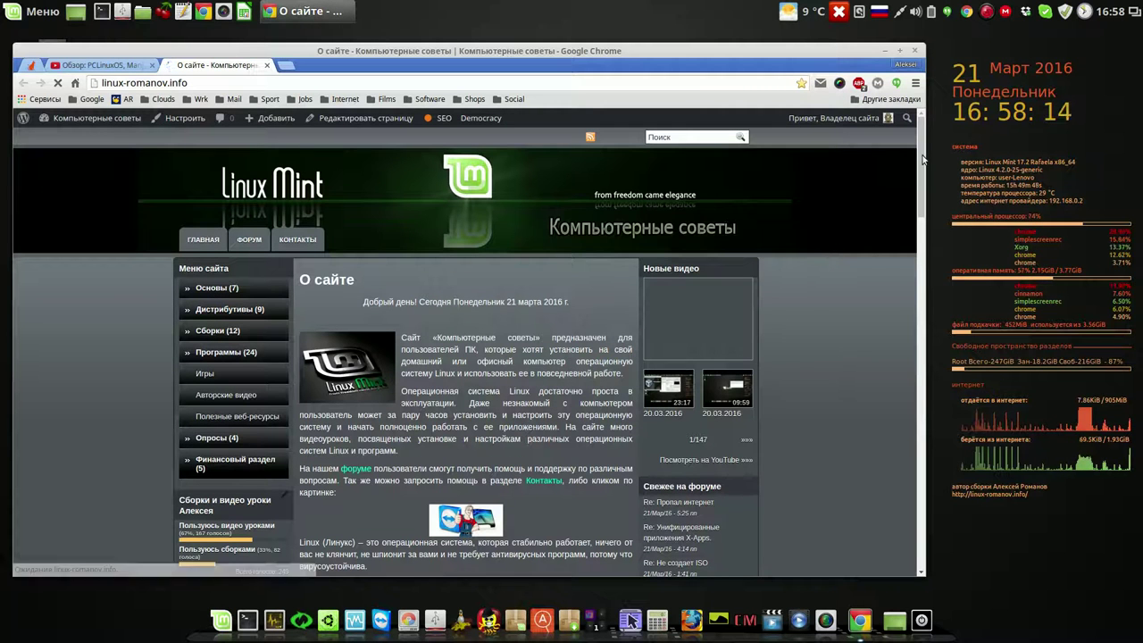
- Scroll the site, dismiss the notification popup, and open the author's MEGA link
left_click_drag(922, 157, 923, 237)
left_click(997, 107)
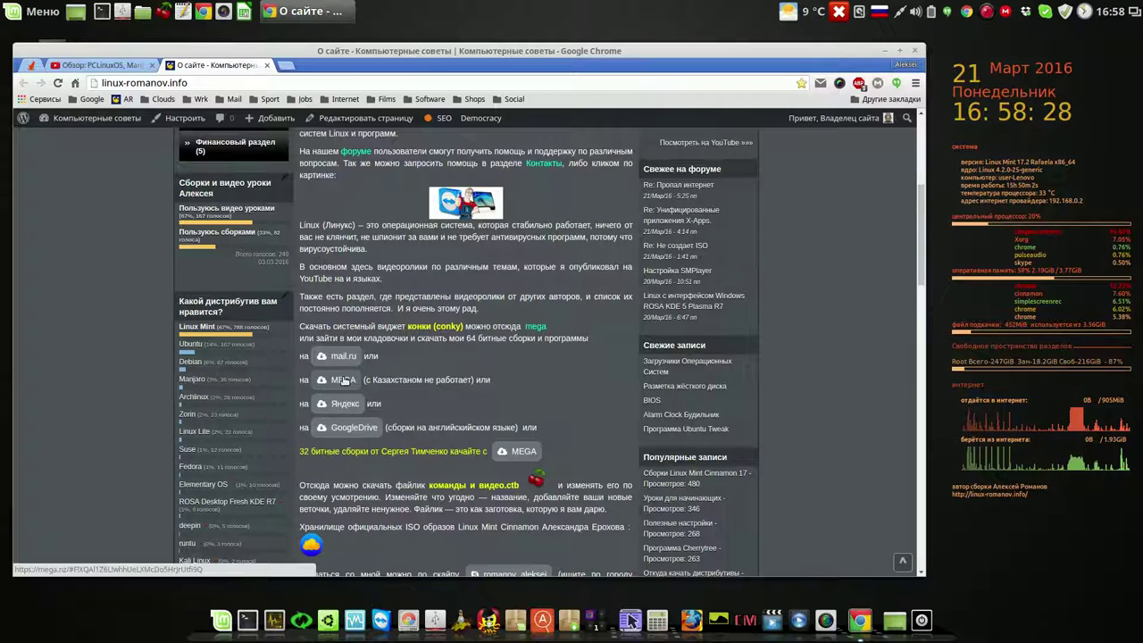
left_click(344, 381)
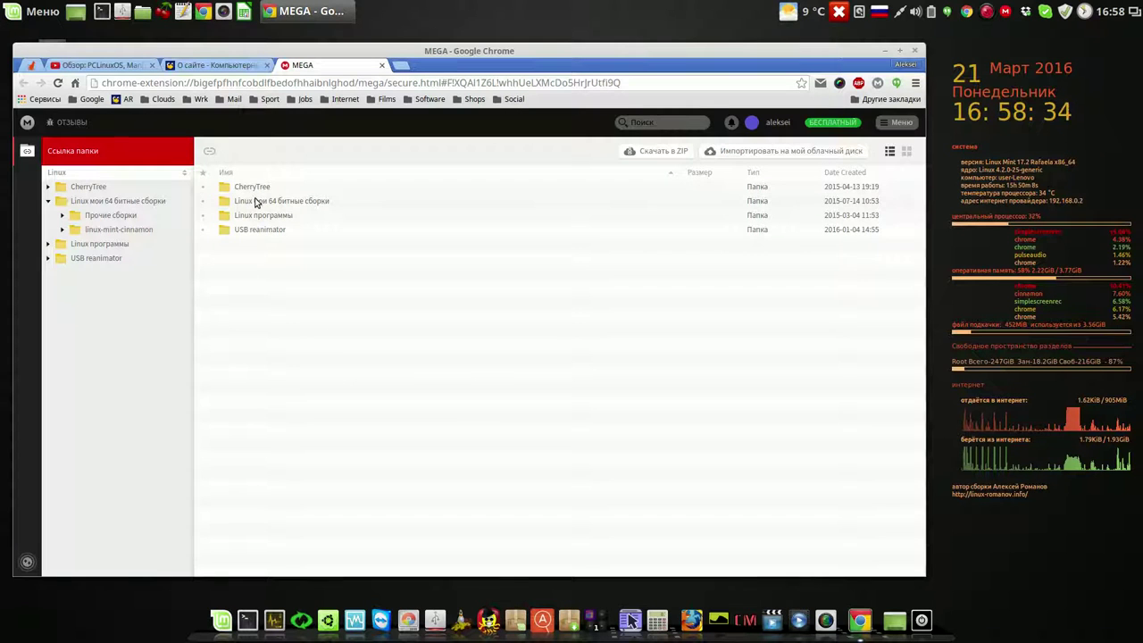
- Navigate Linux мои 64 битные сборки > linux-mint-cinnamon > linux-mint-cinnamon-17.2 стабильная сборка
double_click(261, 202)
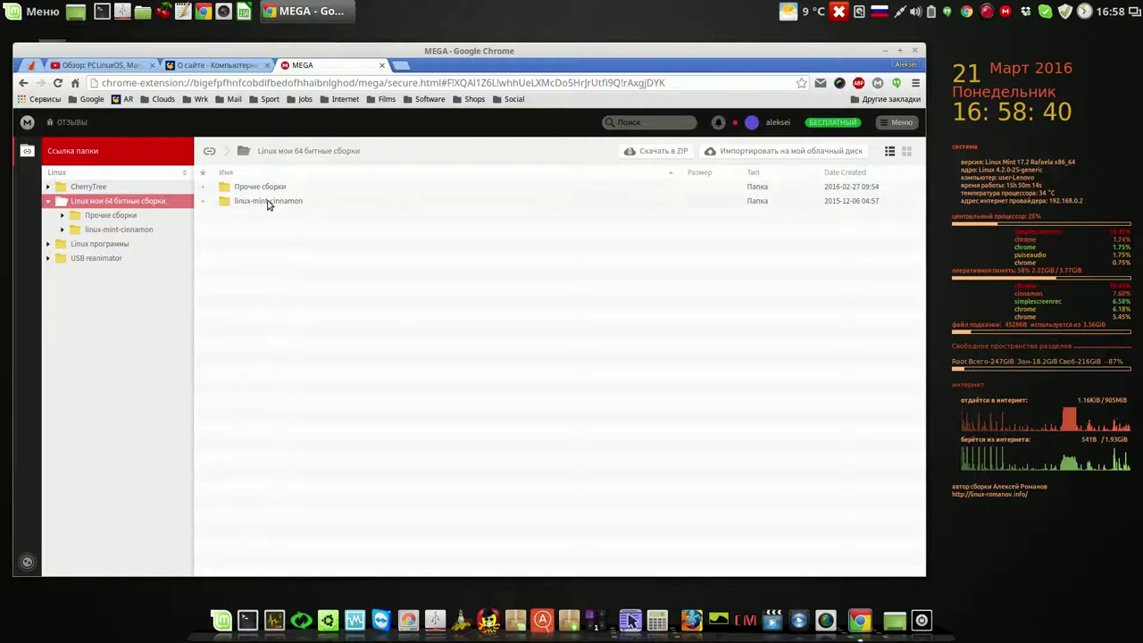
double_click(268, 202)
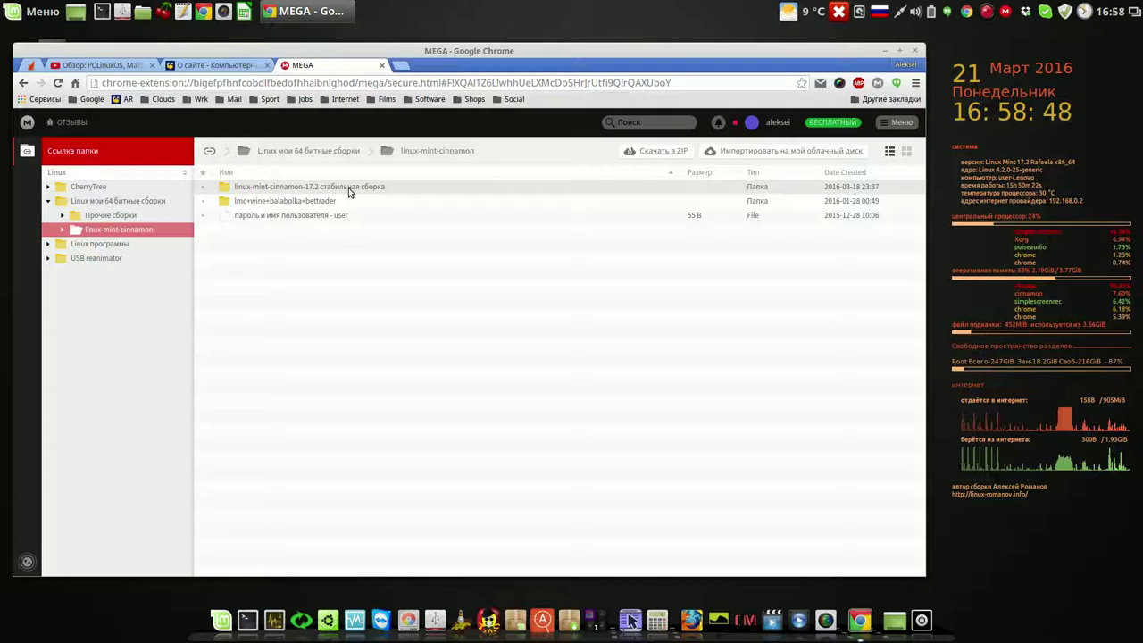
double_click(348, 189)
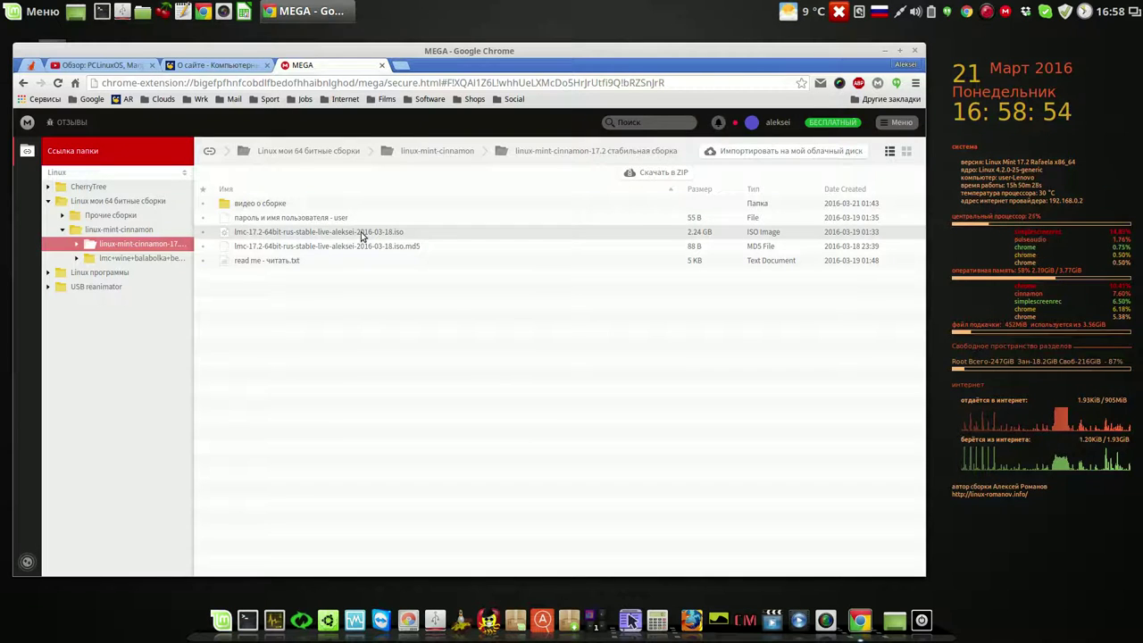
right_click(361, 235)
- Start Обычная загрузка downloads of the lmc-17.2 ISO and its .md5 file
mouse_move(407, 270)
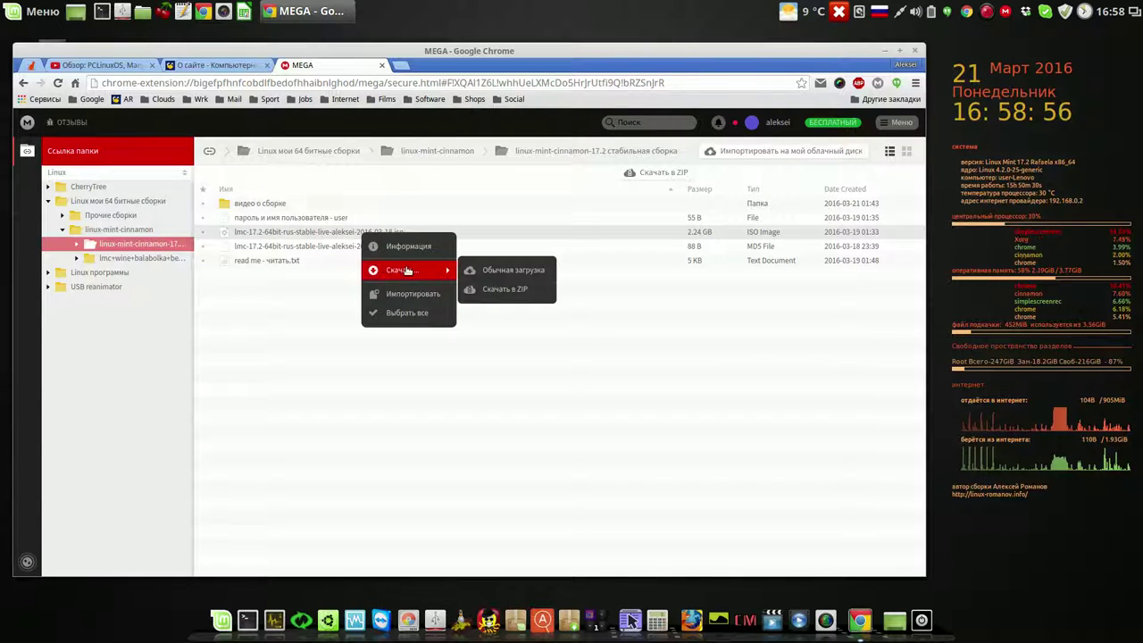
left_click(505, 270)
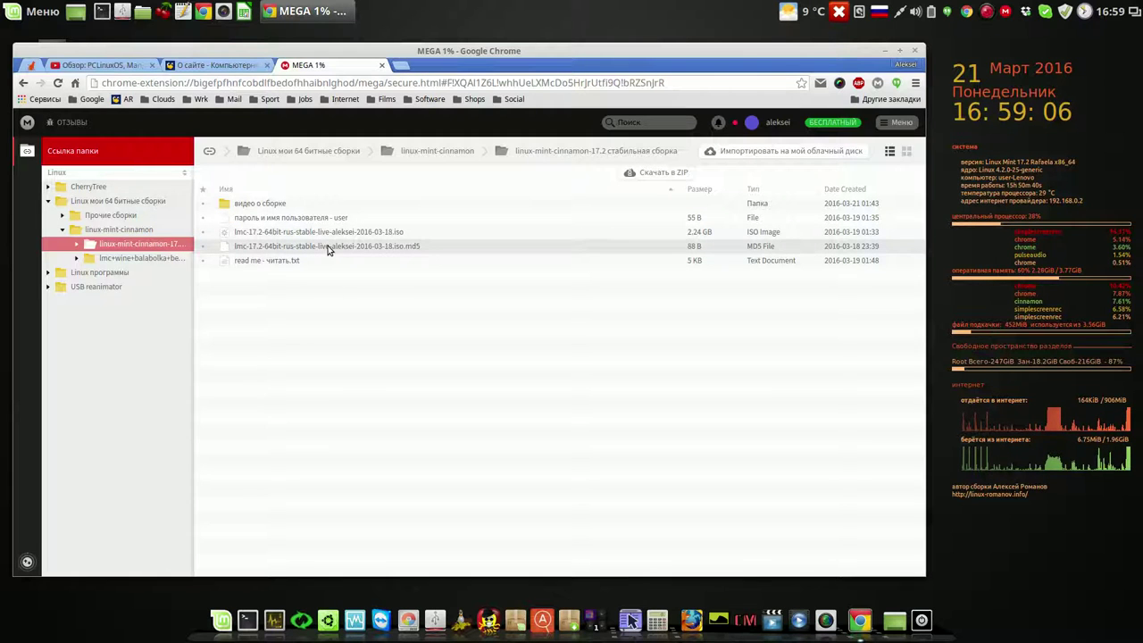
right_click(328, 249)
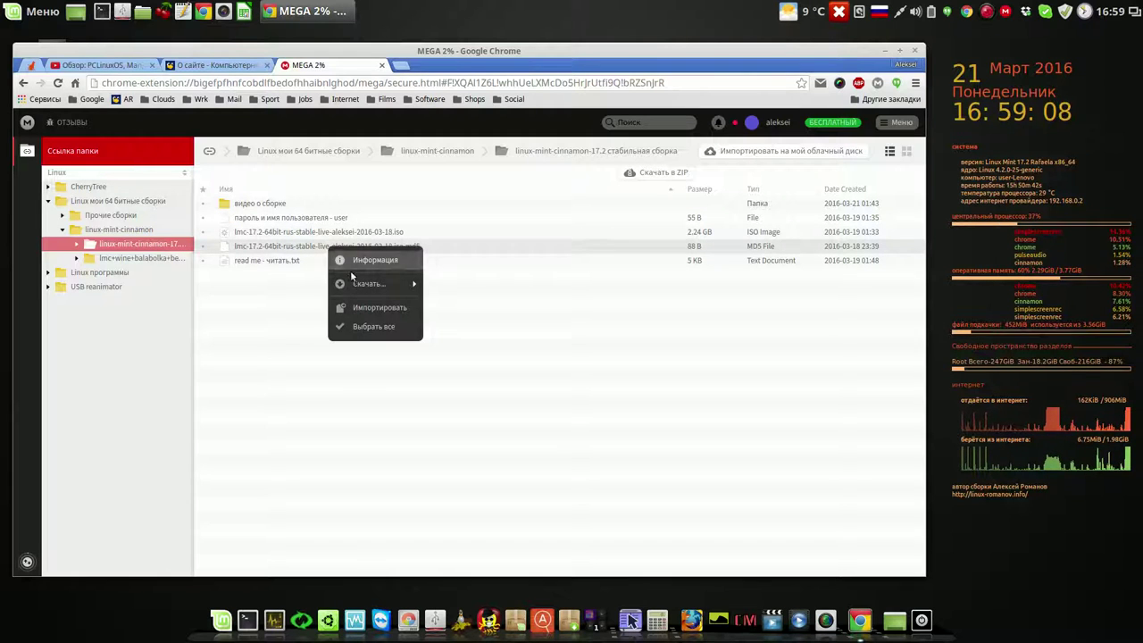
mouse_move(354, 282)
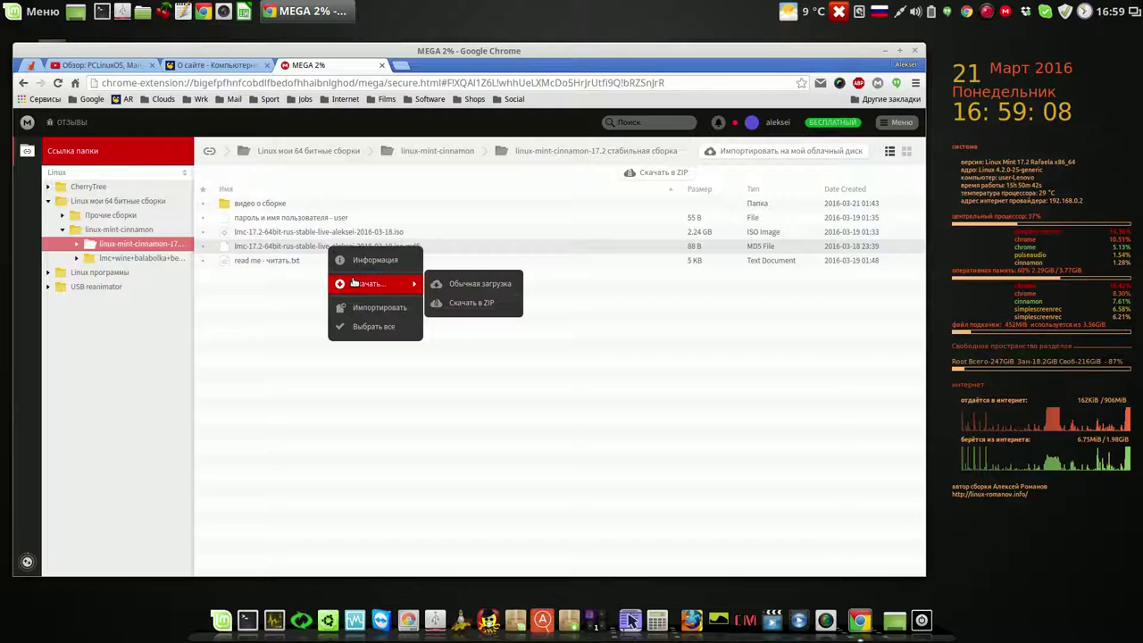
left_click(456, 284)
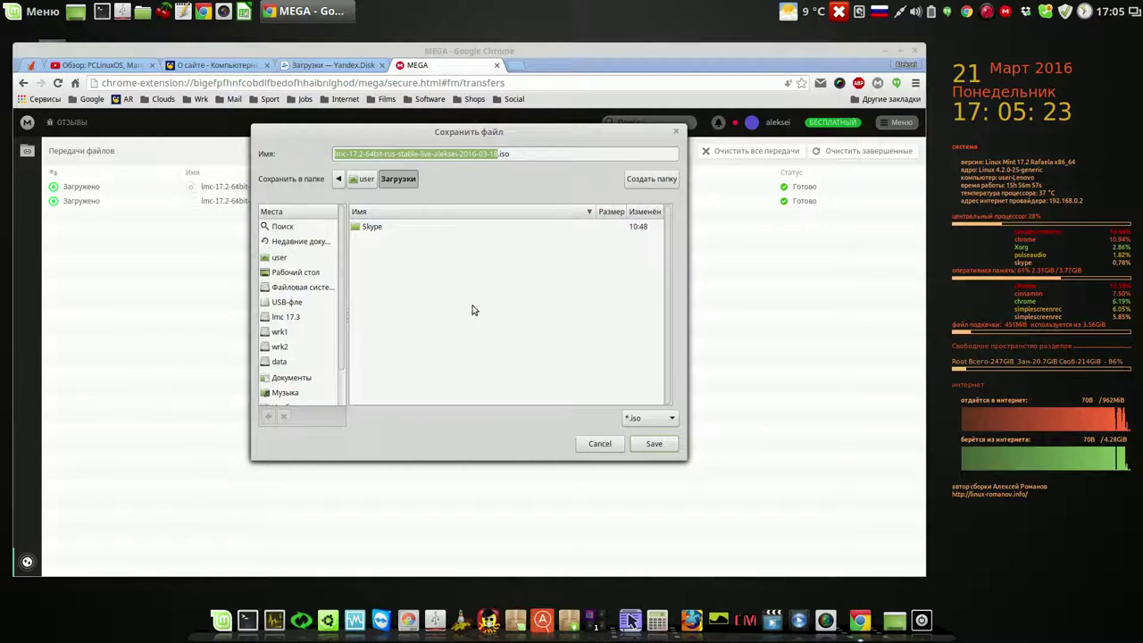
- Save the ISO and .md5 file to Рабочий стол, then minimize Chrome
left_click(313, 277)
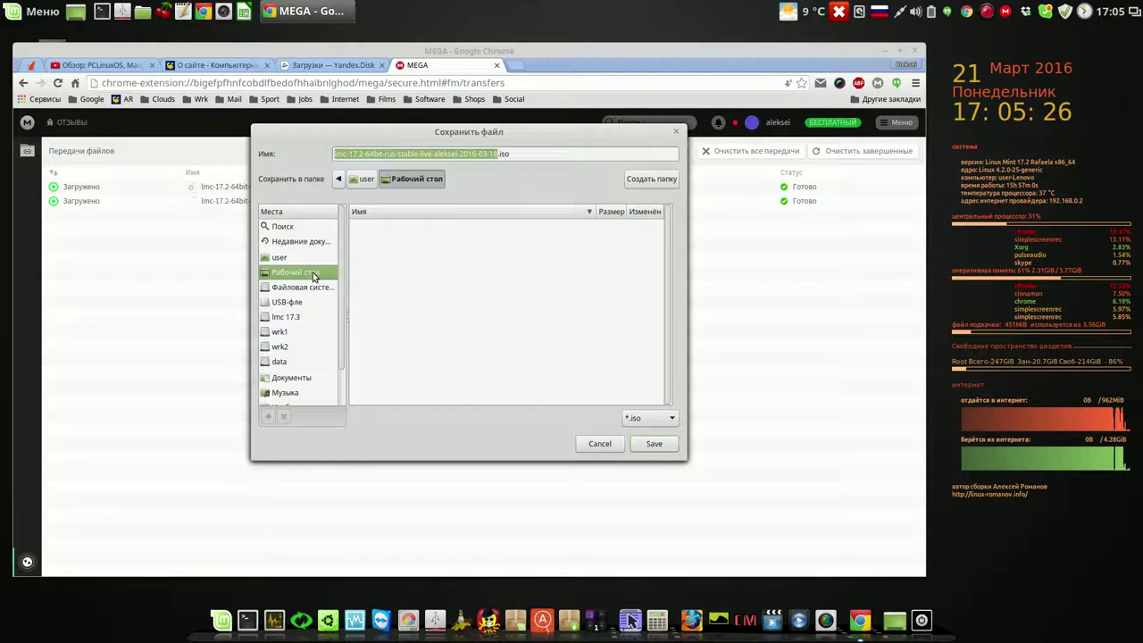
left_click(657, 445)
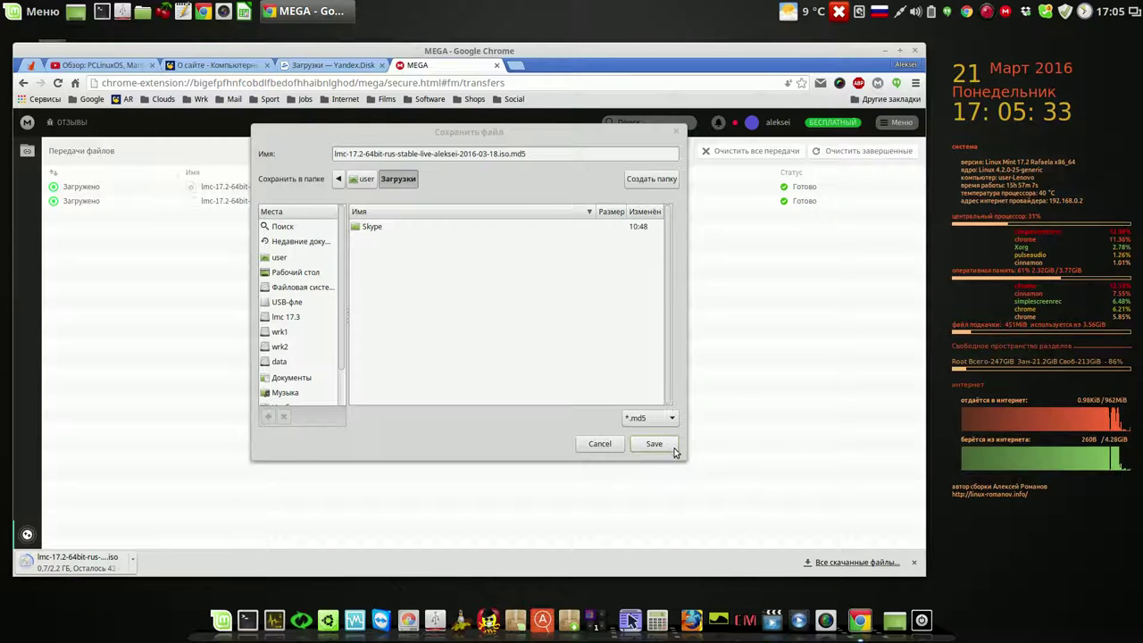
left_click(296, 272)
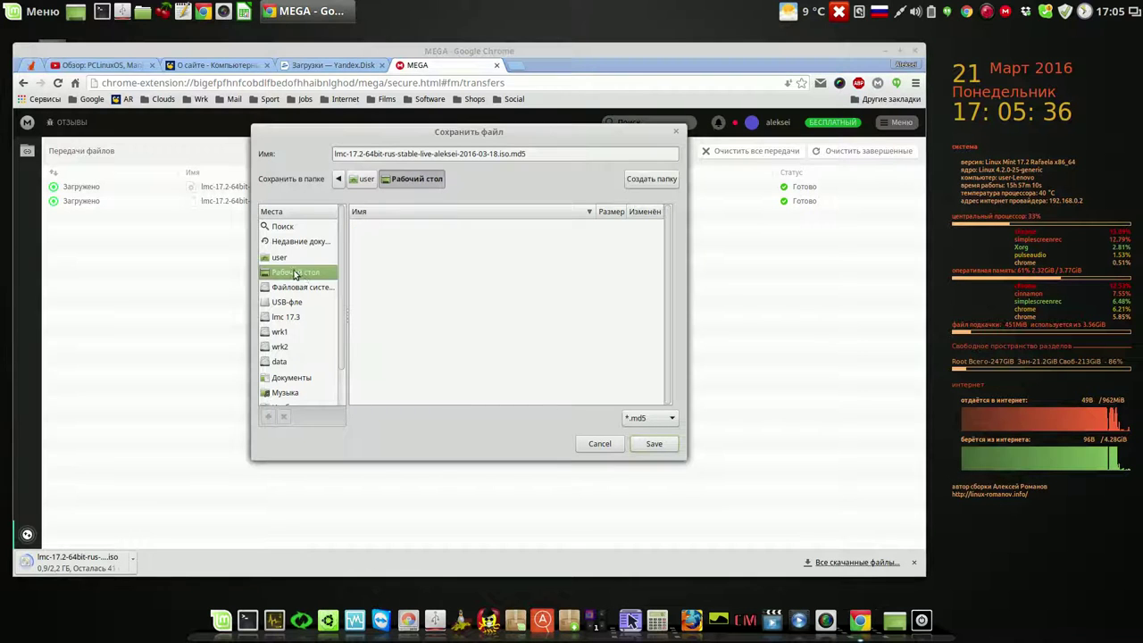
left_click(655, 444)
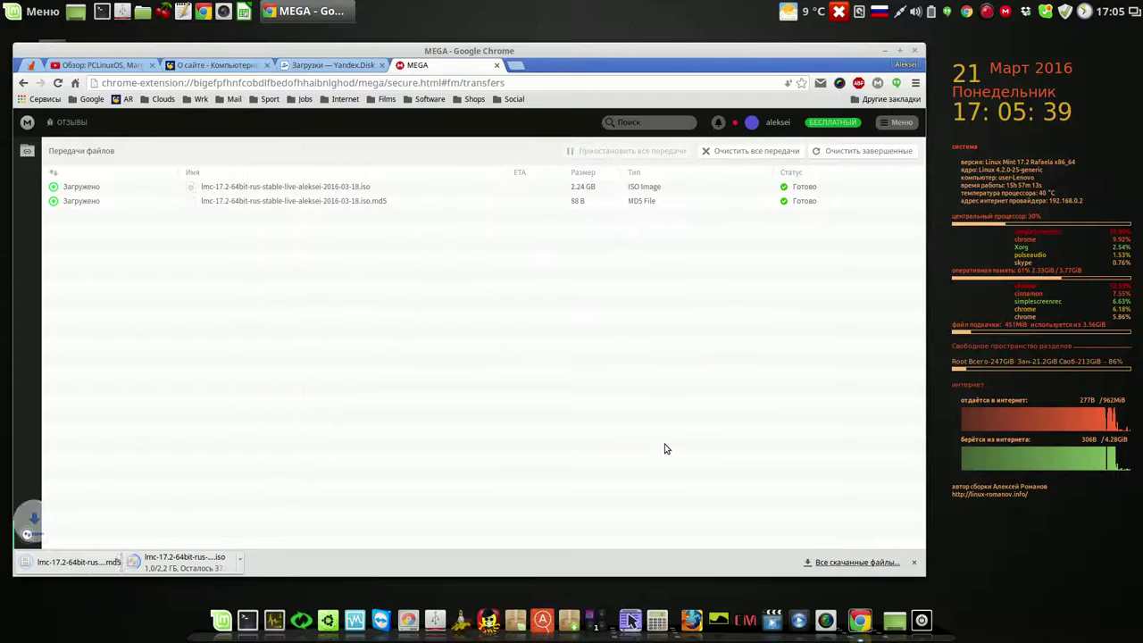
left_click(886, 51)
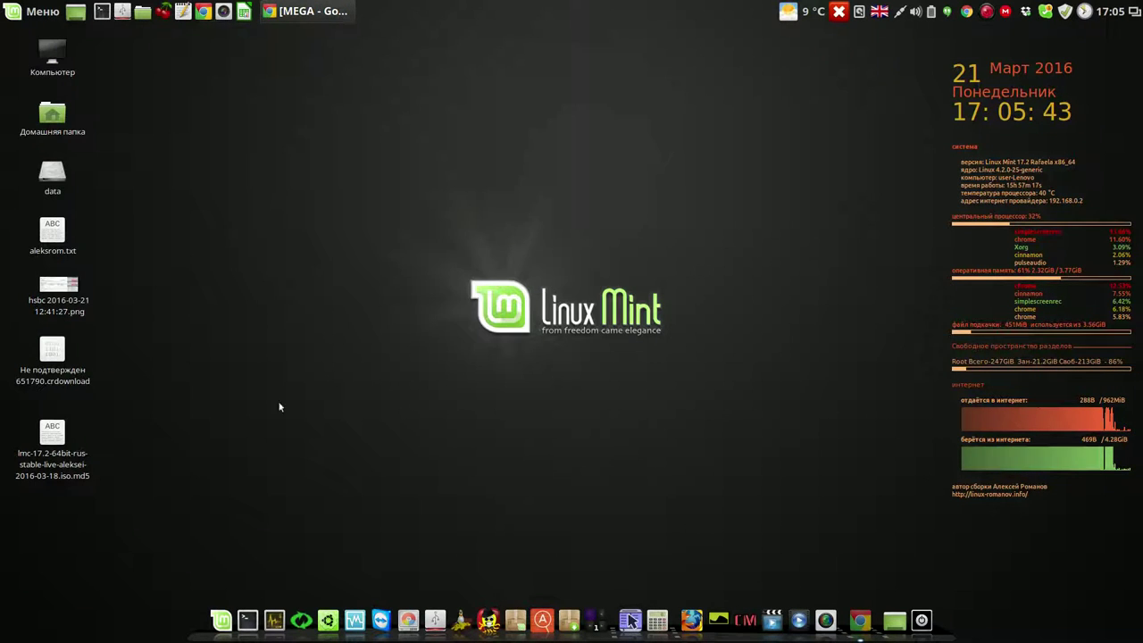
- Move the lmc-17.2 .md5 icon to the upper middle of the desktop and open it
left_click(54, 432)
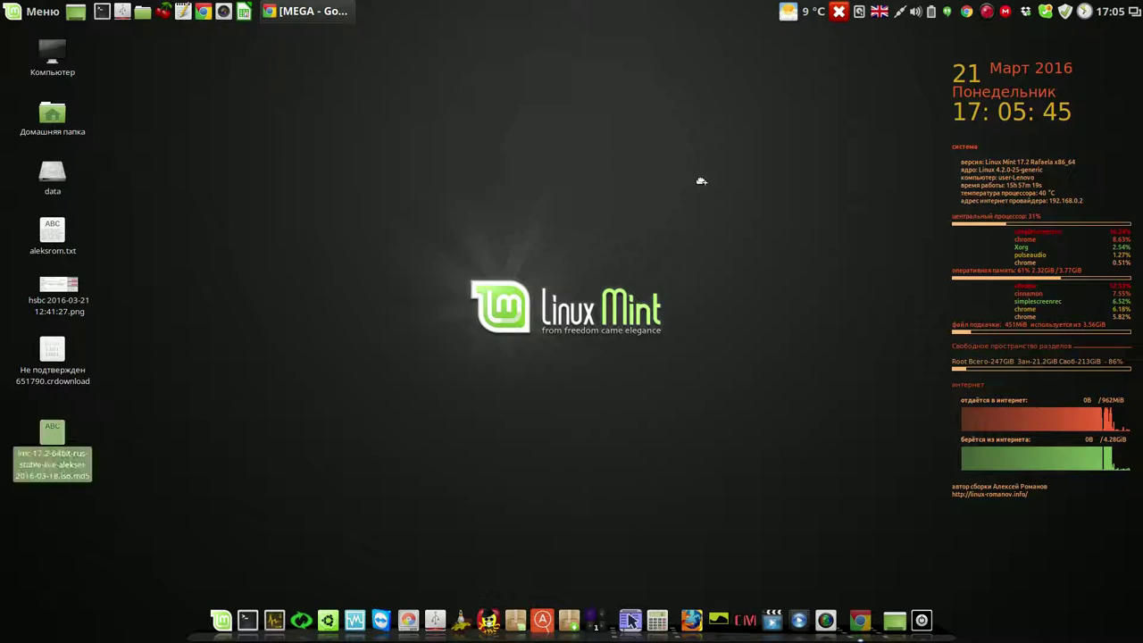
left_click_drag(701, 181, 702, 183)
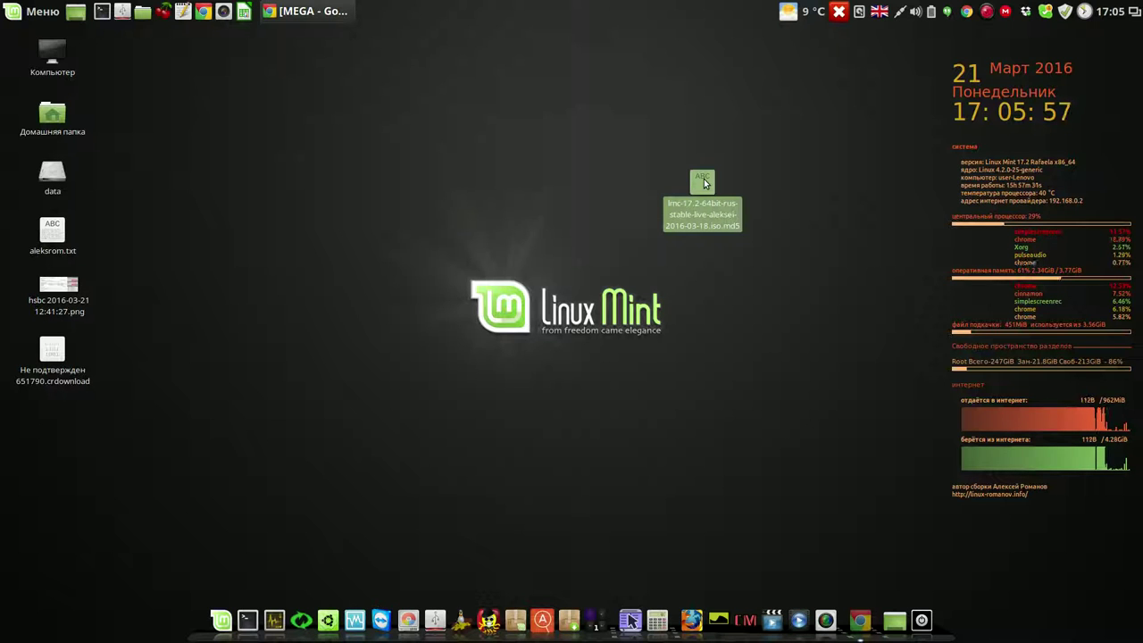
double_click(704, 183)
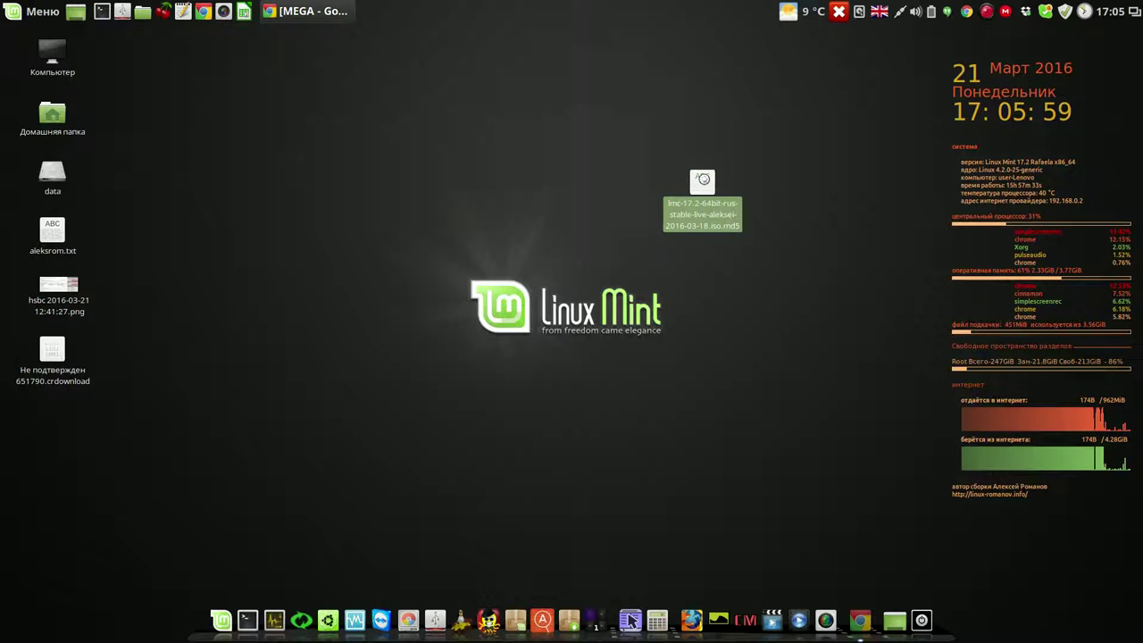
- Raise the gedit window, highlight the expected hash, and move the ISO icon up
left_click_drag(611, 231, 820, 122)
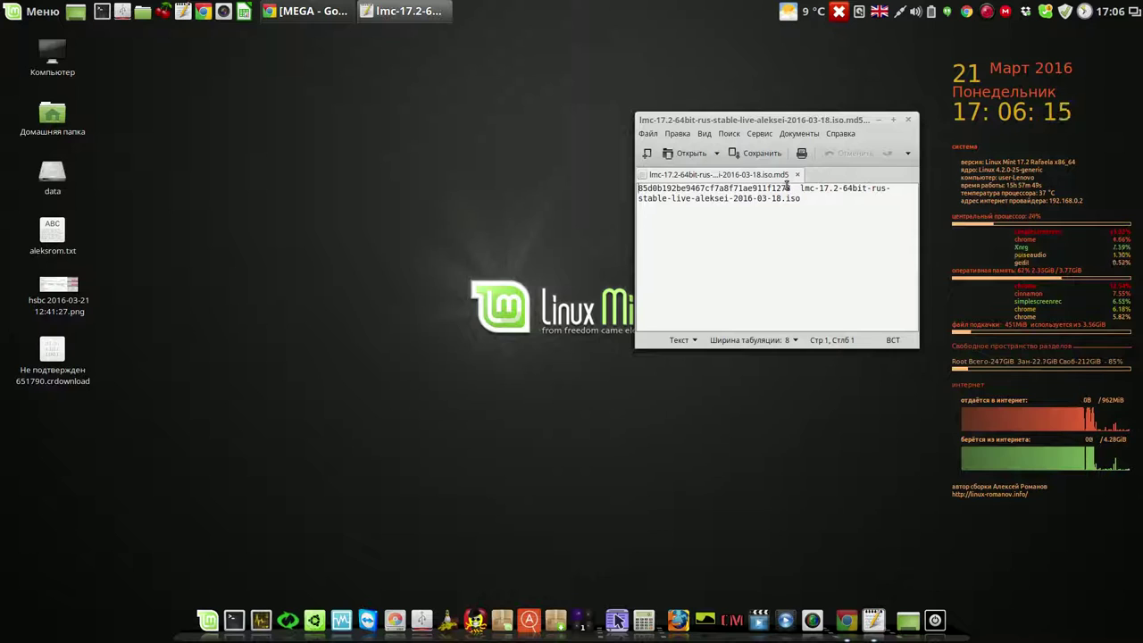
left_click_drag(791, 189, 634, 189)
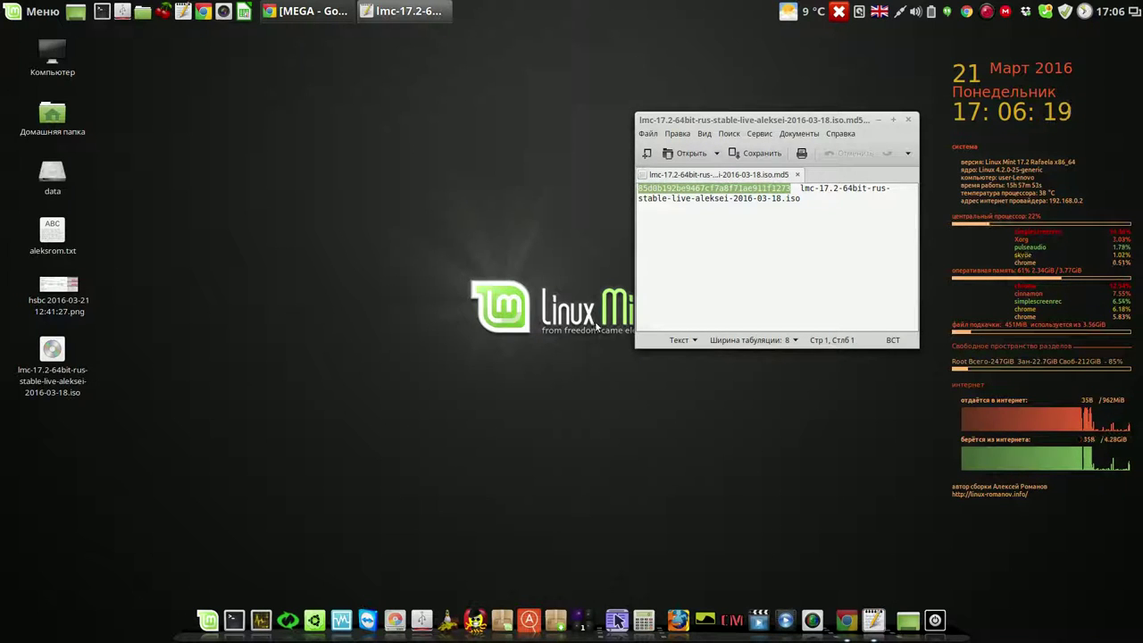
left_click_drag(40, 351, 331, 113)
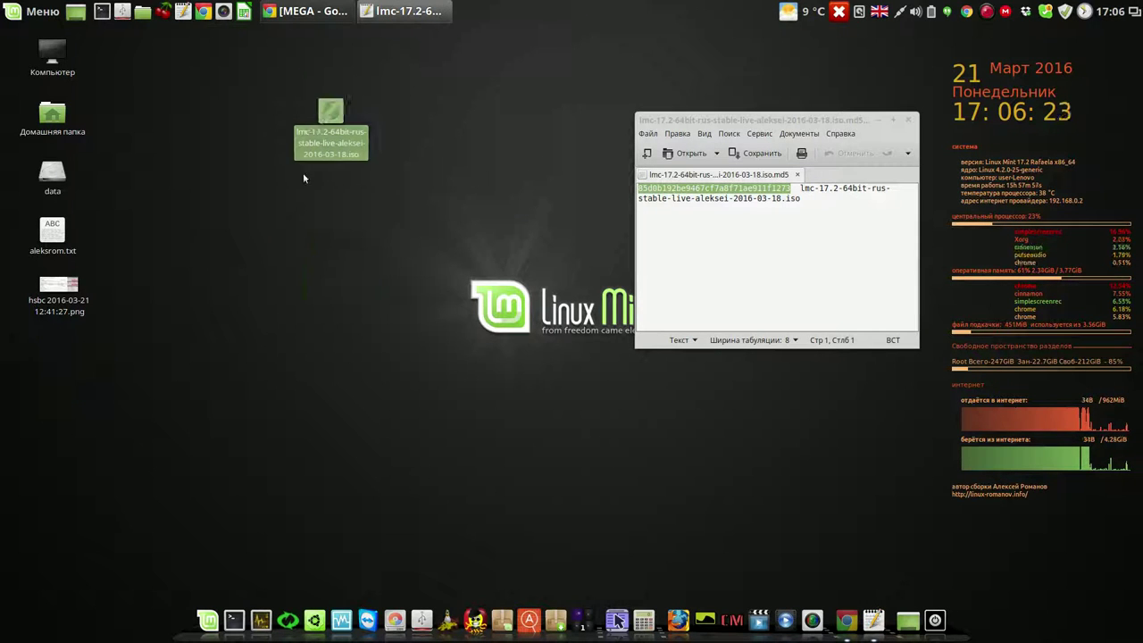
- Run Check MD5 on the ISO and place the 85d0b192be9467cf7a8f71ae911f1273 result beside the hash
right_click(330, 110)
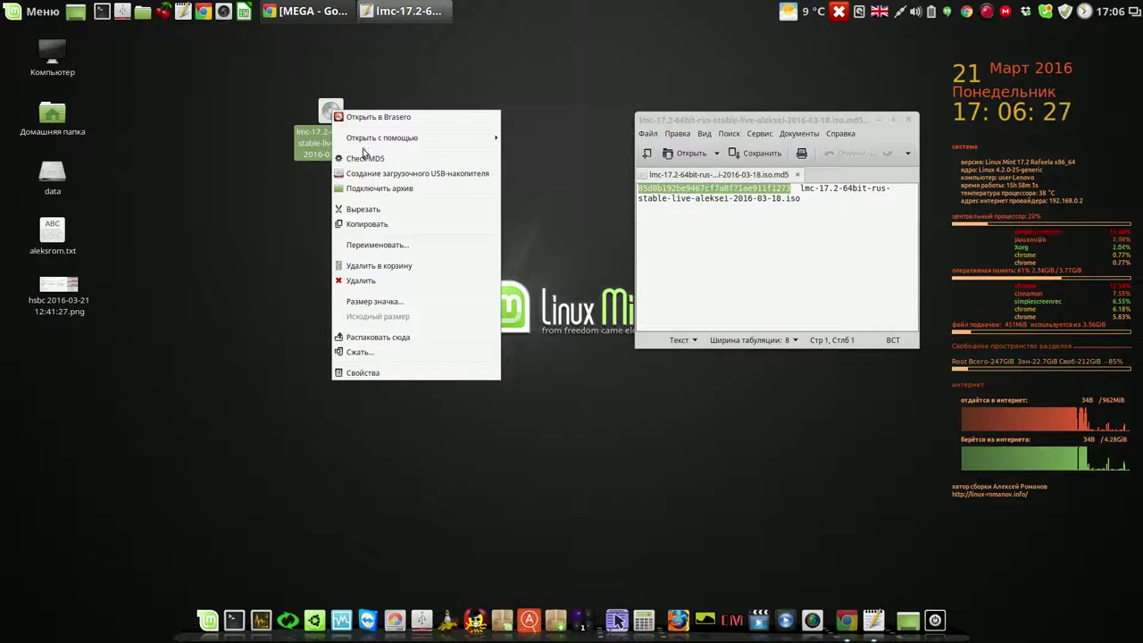
left_click(204, 282)
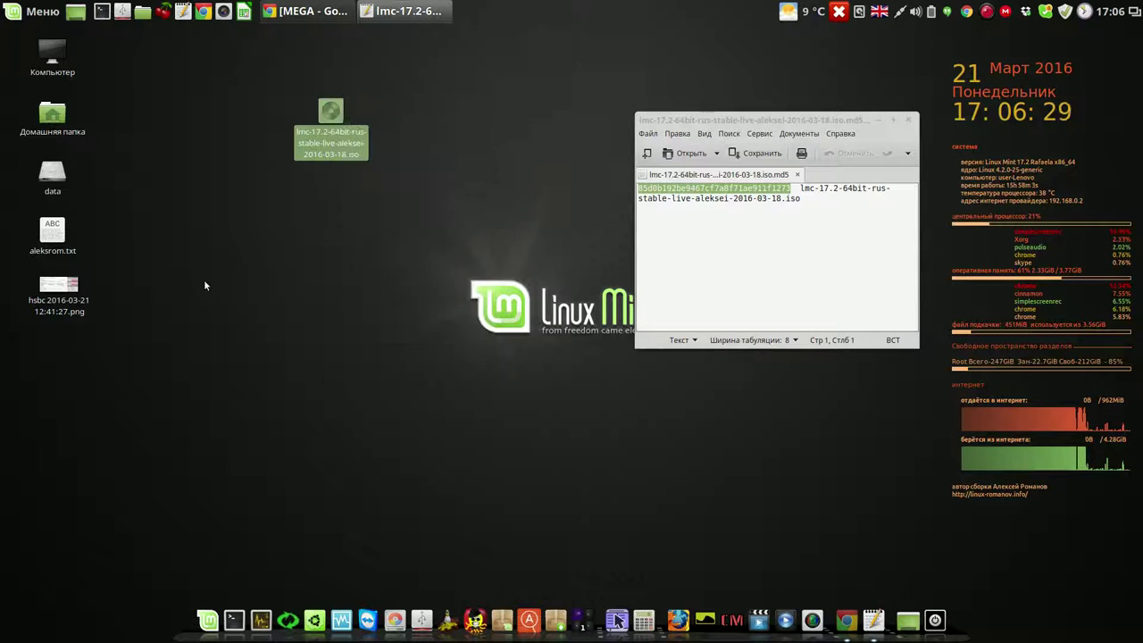
right_click(331, 112)
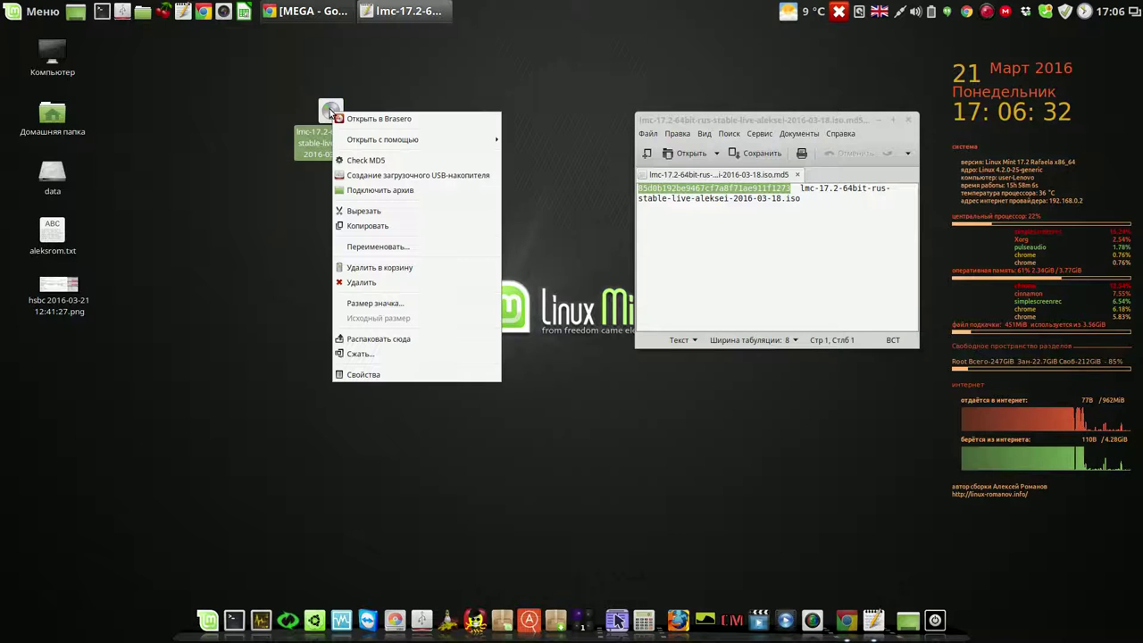
left_click(376, 159)
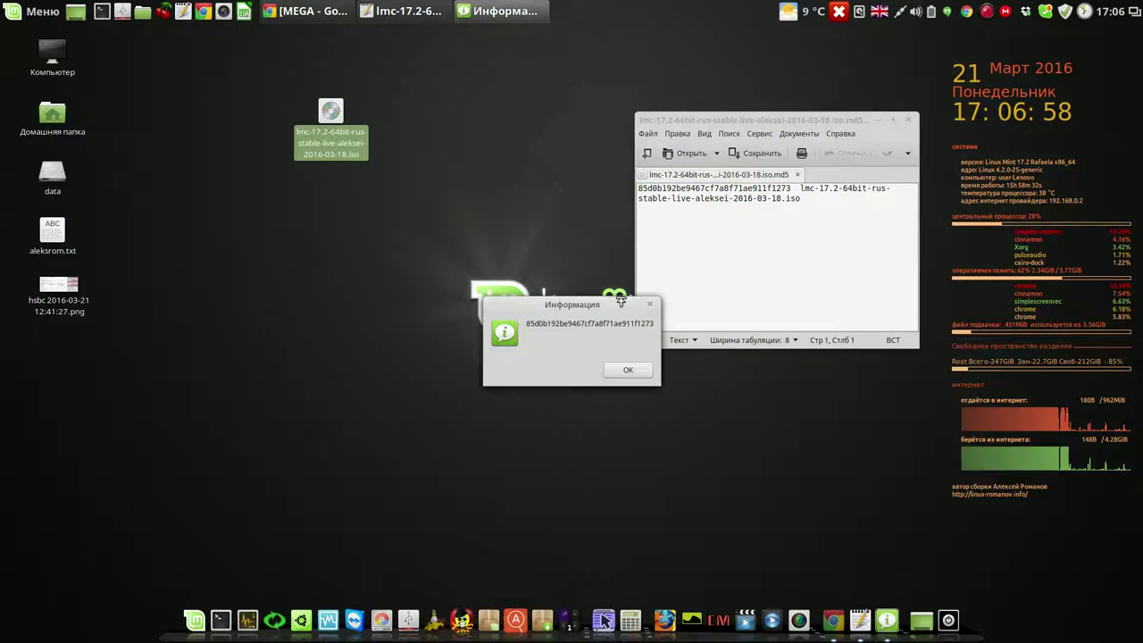
left_click_drag(612, 279, 774, 214)
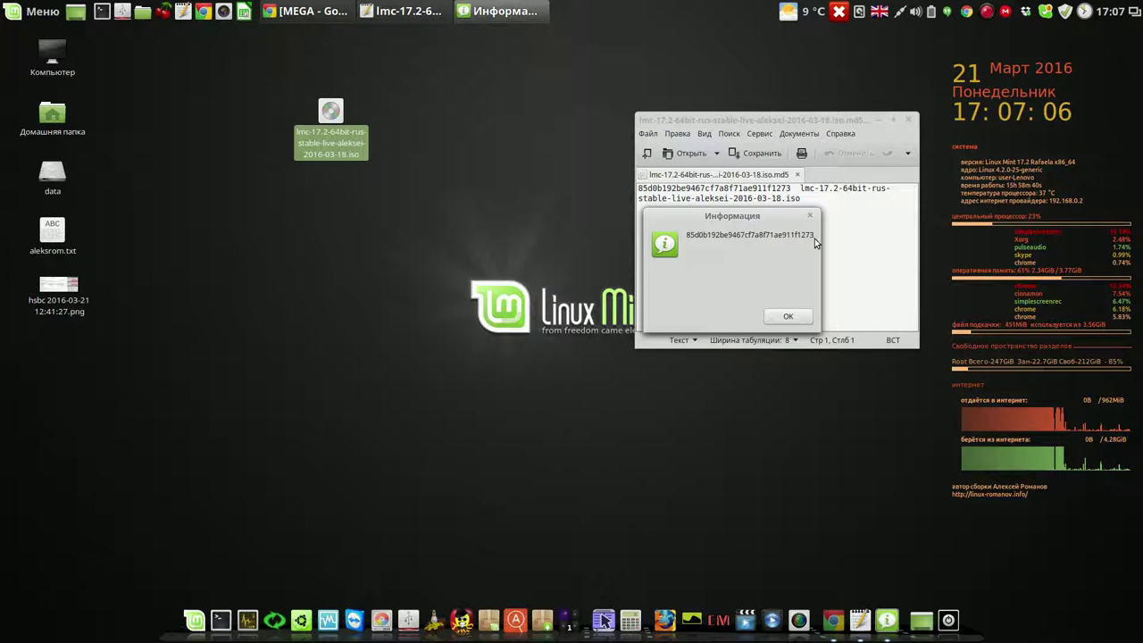
- Close the MD5 result dialog and the gedit window showing the checksum
left_click(788, 317)
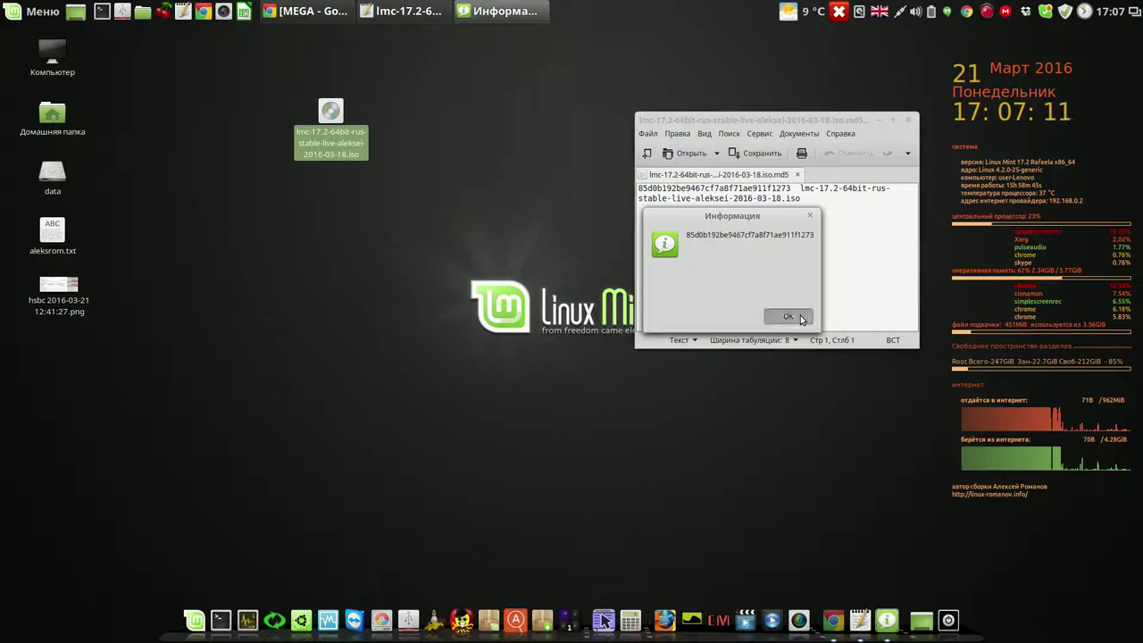
left_click(907, 122)
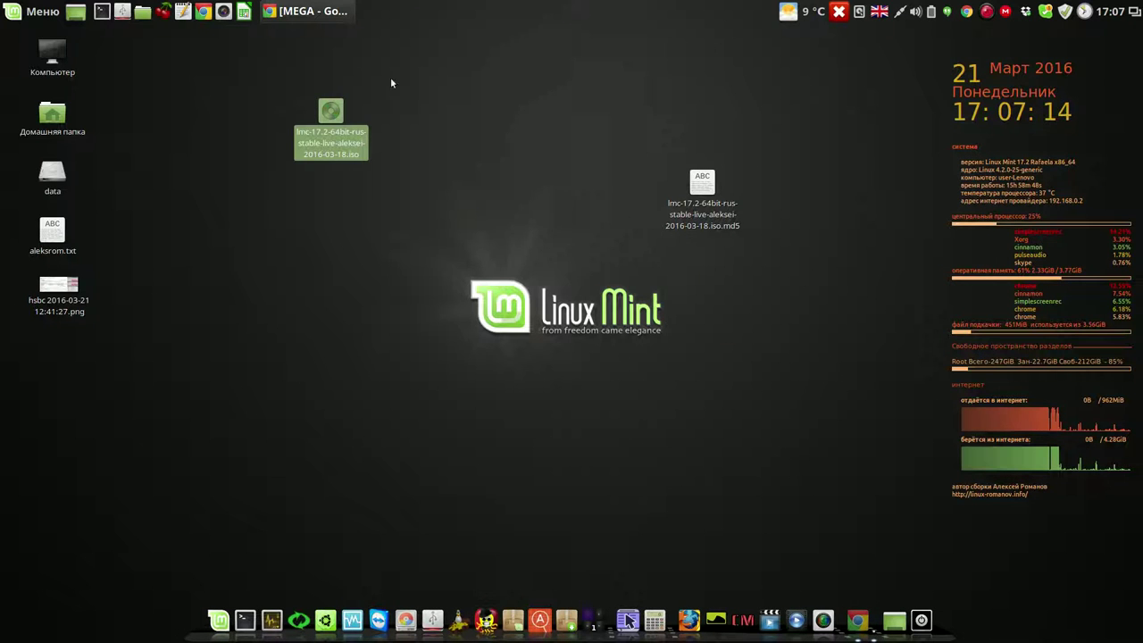
left_click(695, 195)
- Move the .md5 and ISO icons to the desktop's left side, then launch and close VirtualBox
left_click_drag(695, 195, 40, 384)
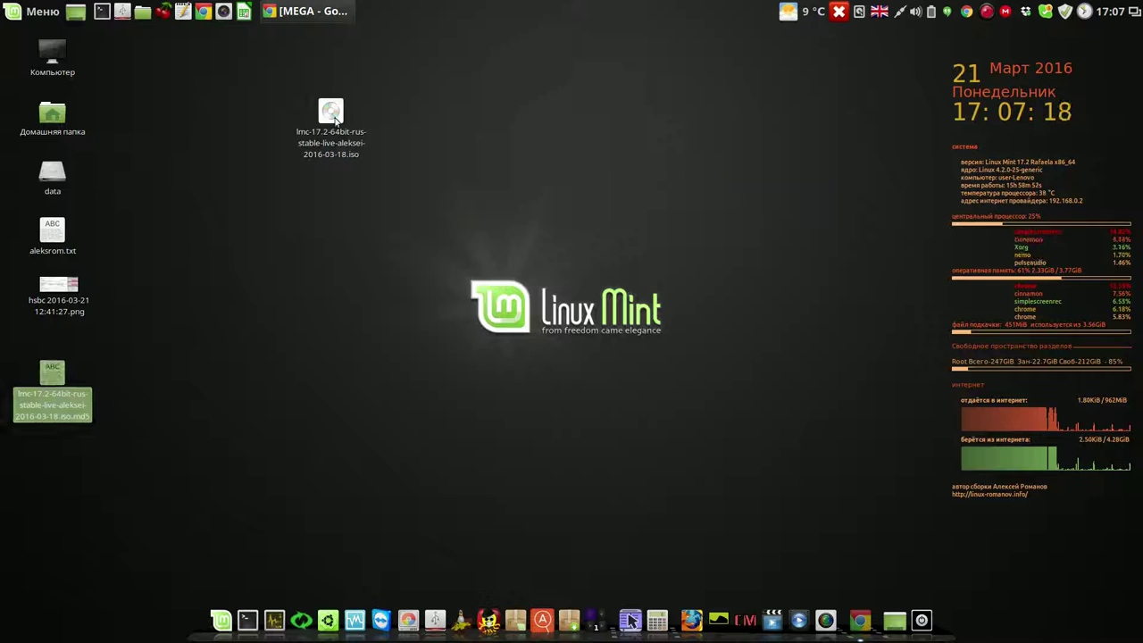
left_click_drag(334, 120, 180, 127)
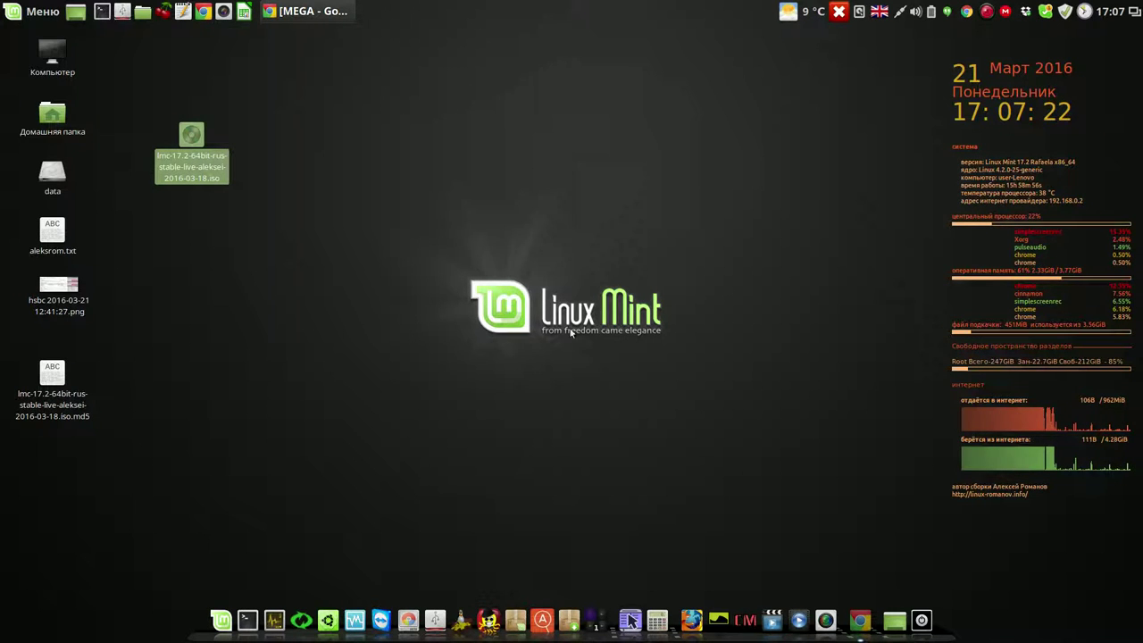
left_click(753, 261)
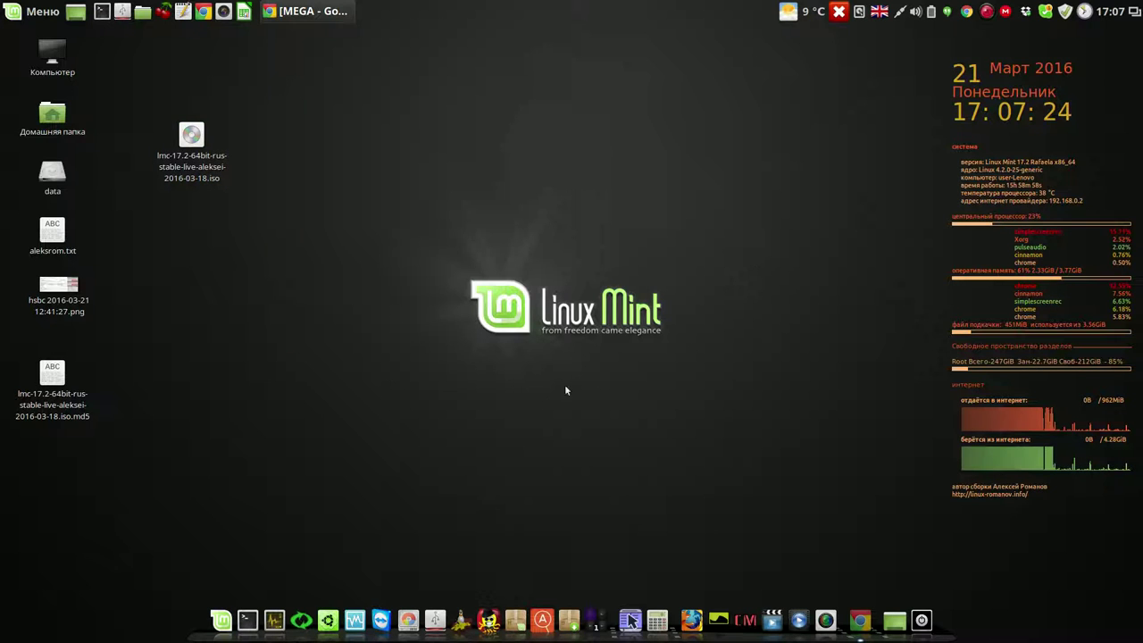
left_click(354, 620)
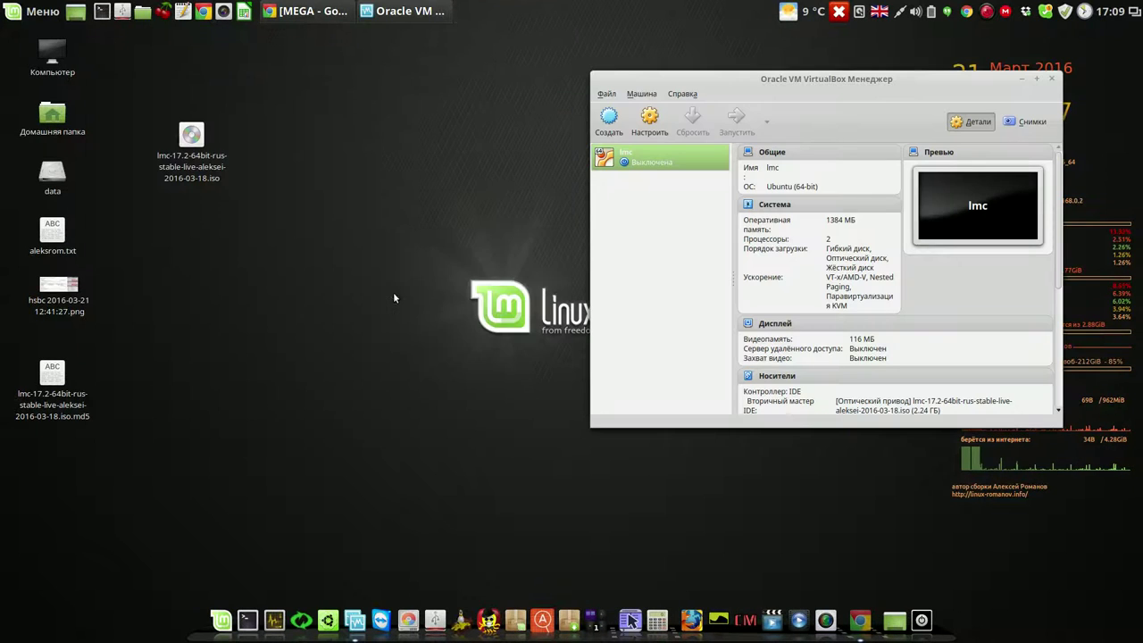
left_click(1051, 81)
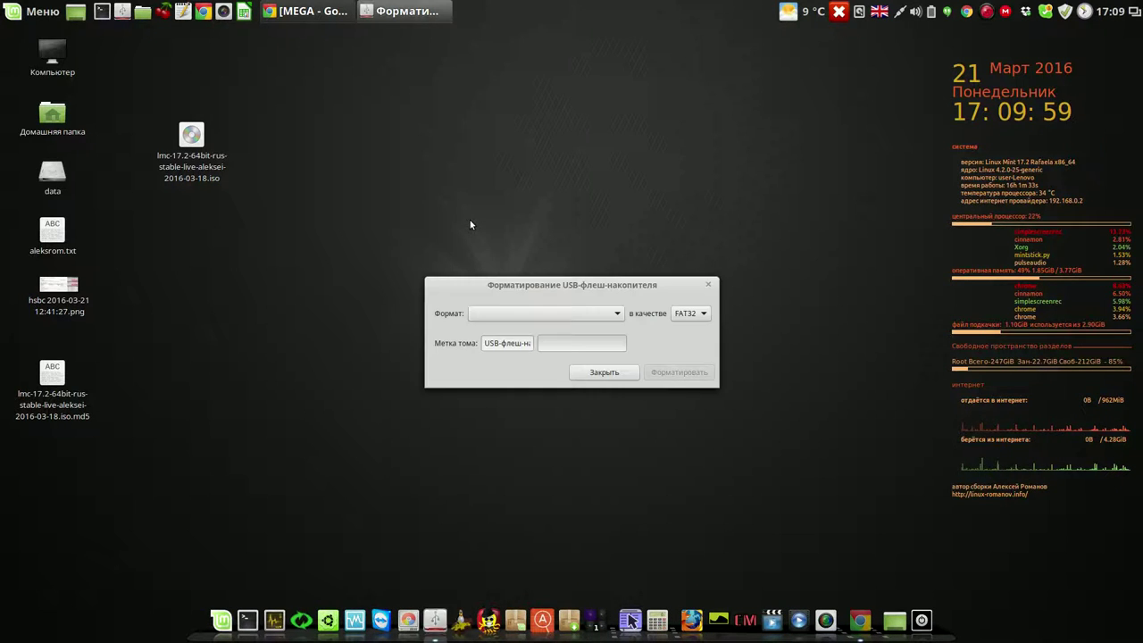
- Format the 4GB TDKMedia Trans-It Drive (/dev/sdd) as FAT32, entering the account password
left_click(529, 314)
left_click(530, 312)
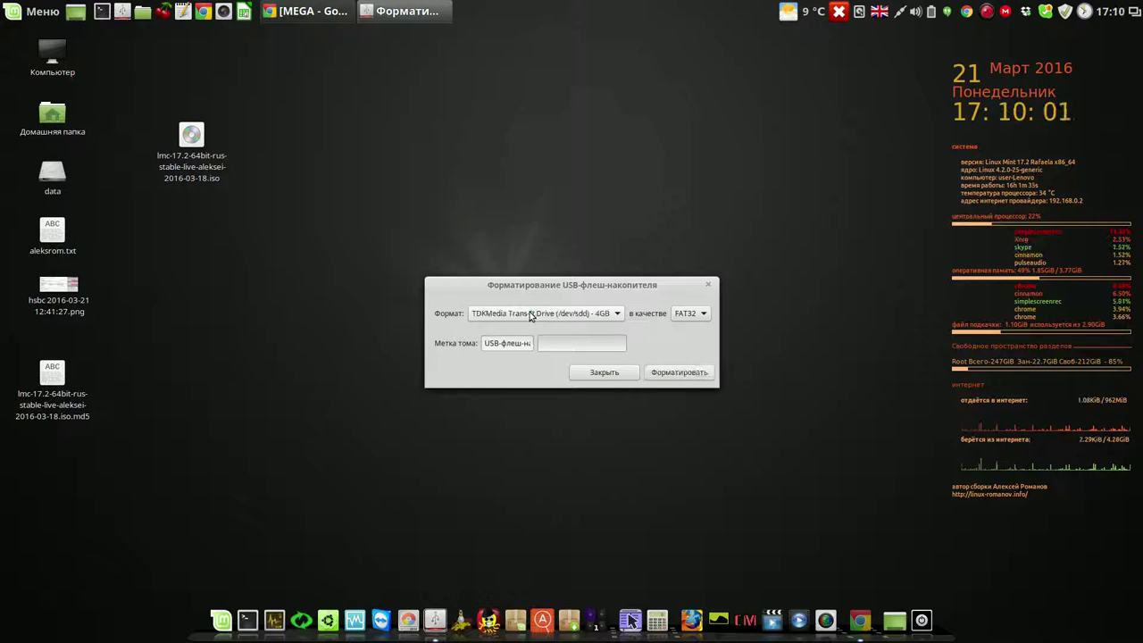
left_click(679, 372)
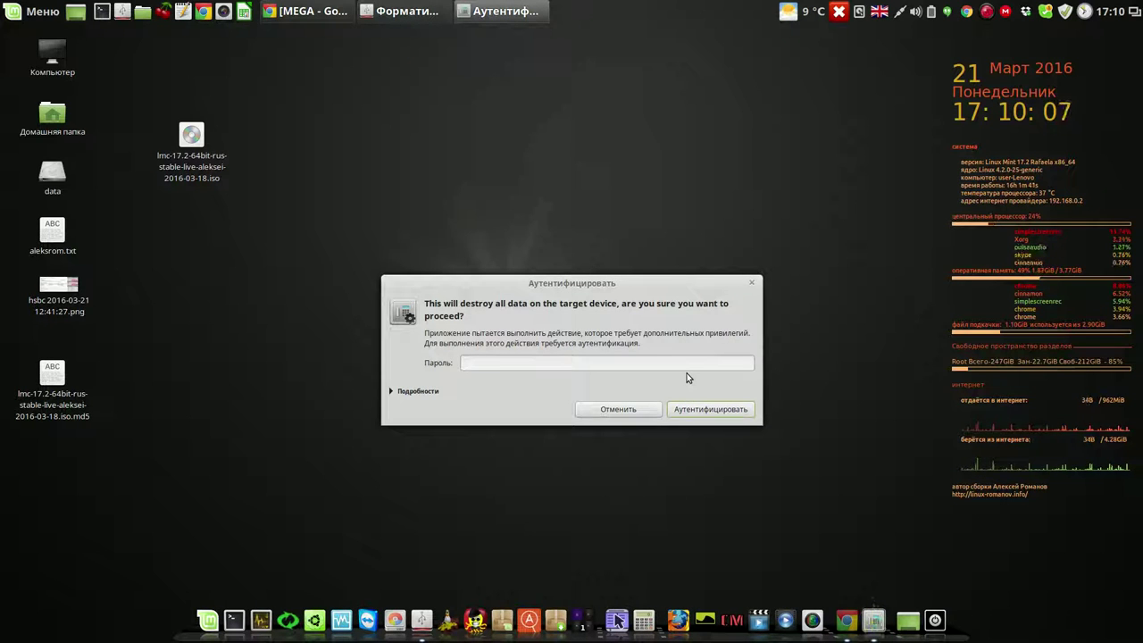
type("1111")
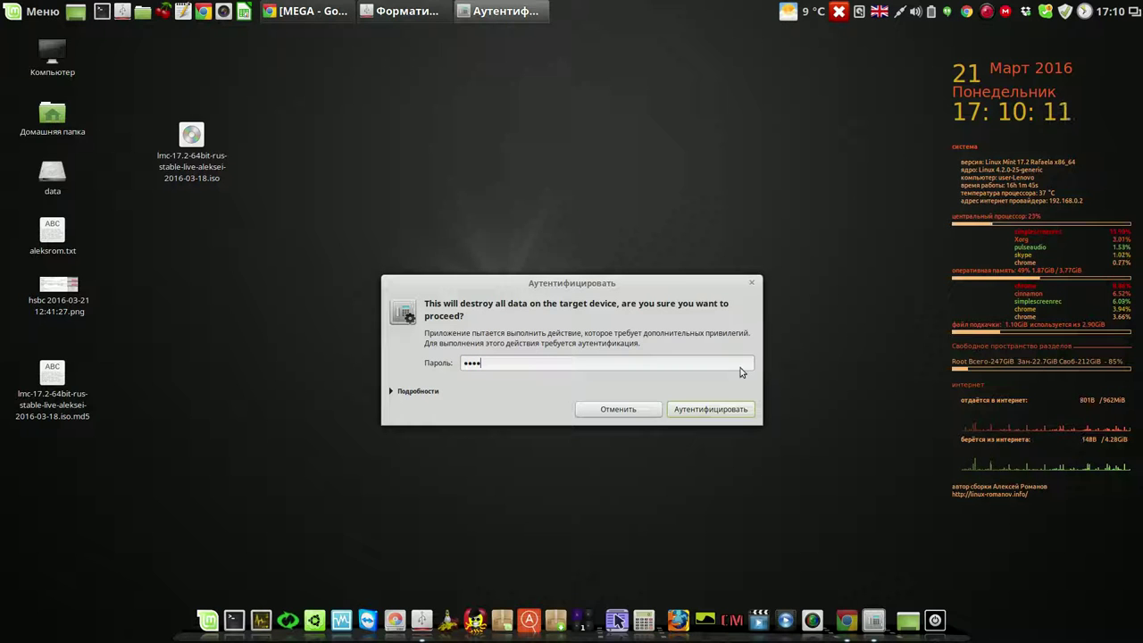
left_click(706, 409)
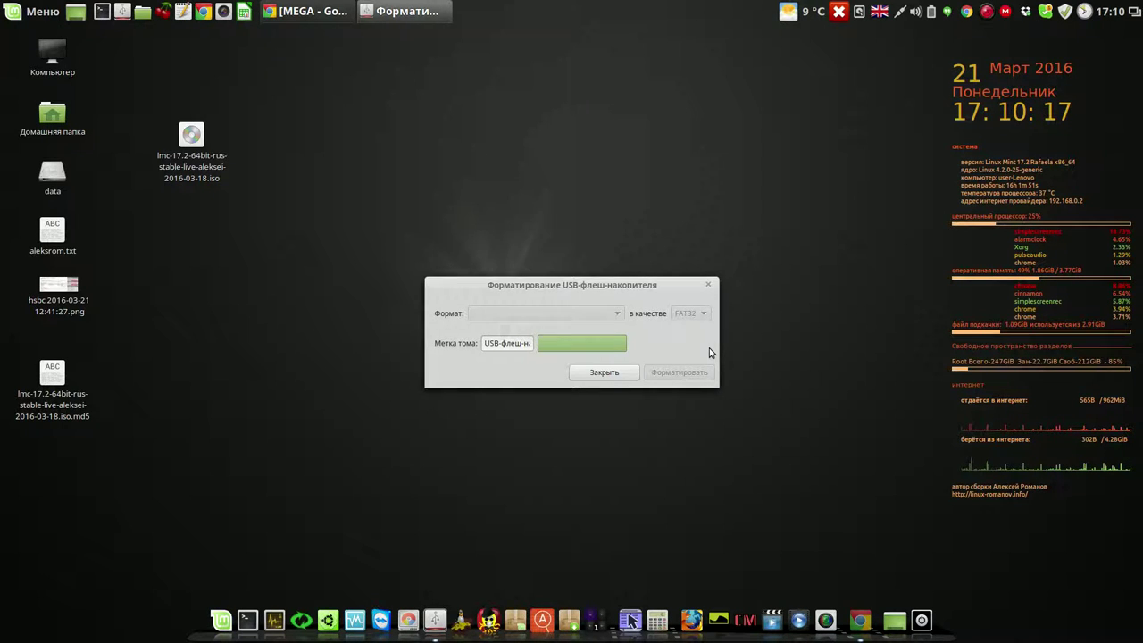
left_click(640, 338)
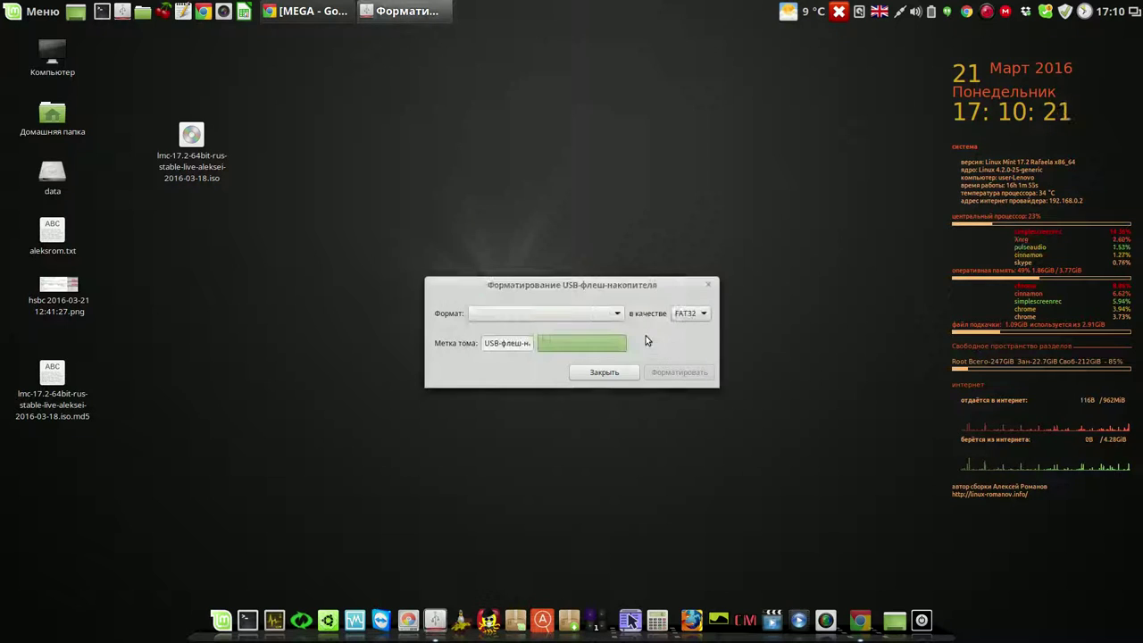
left_click(614, 373)
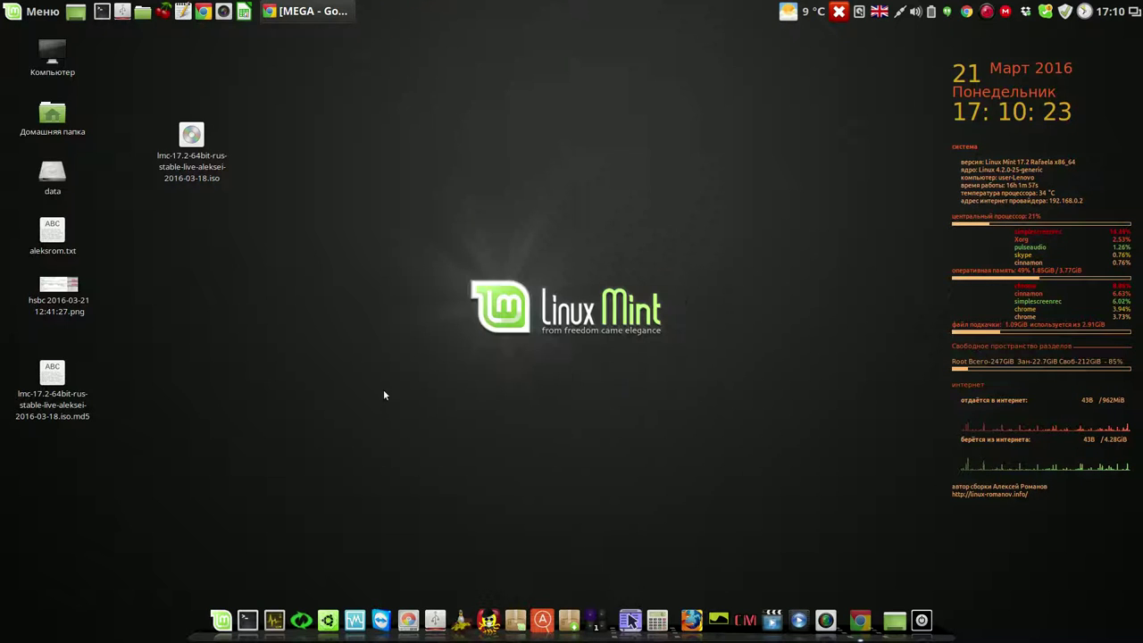
- Write the Linux Mint ISO to the 4GB TDKMedia Trans-It Drive, authenticating with the password
right_click(194, 137)
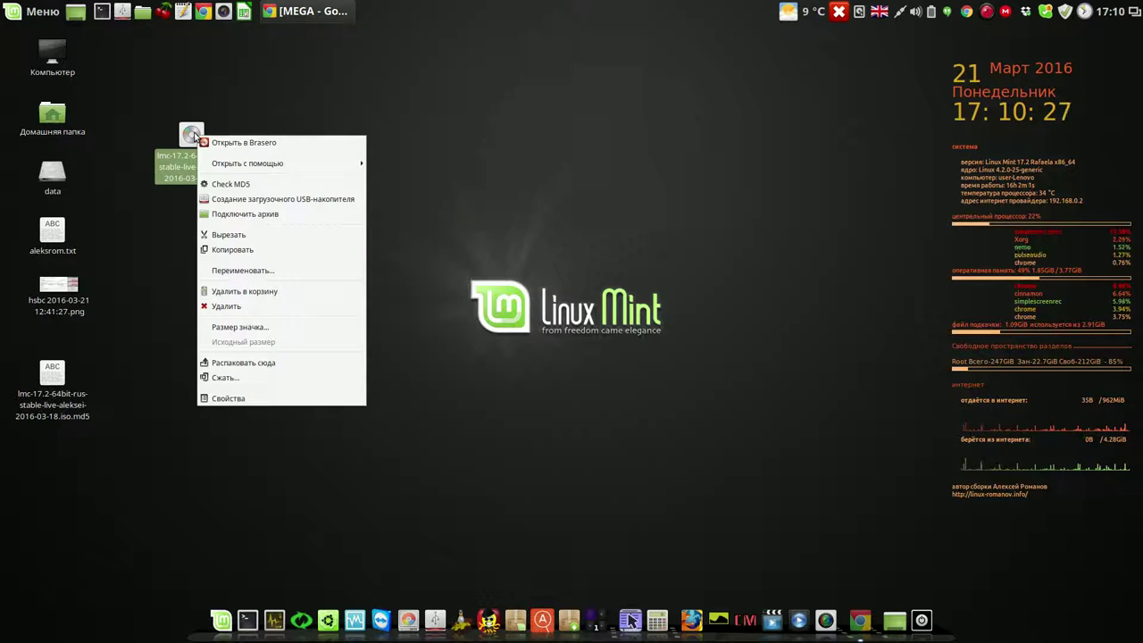
left_click(275, 201)
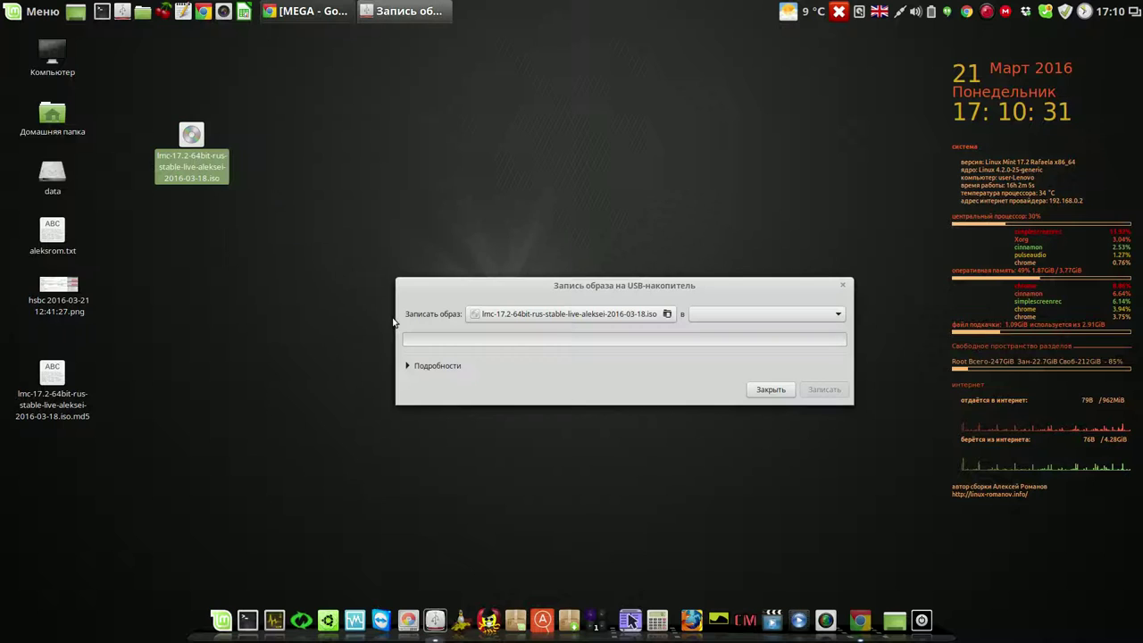
left_click(746, 315)
left_click(746, 315)
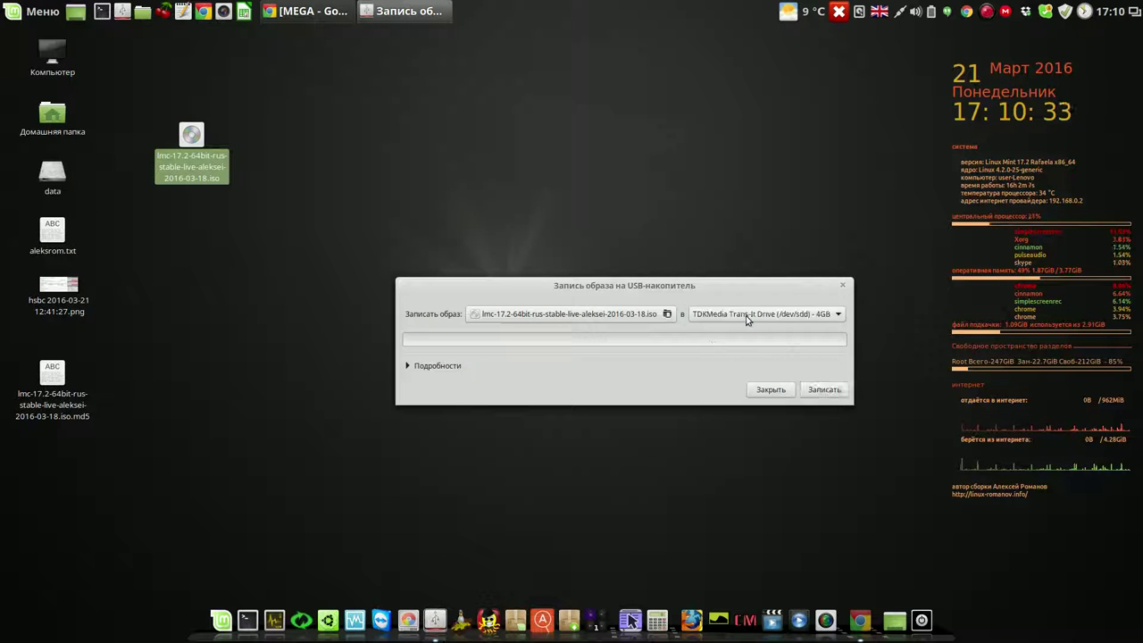
left_click(824, 390)
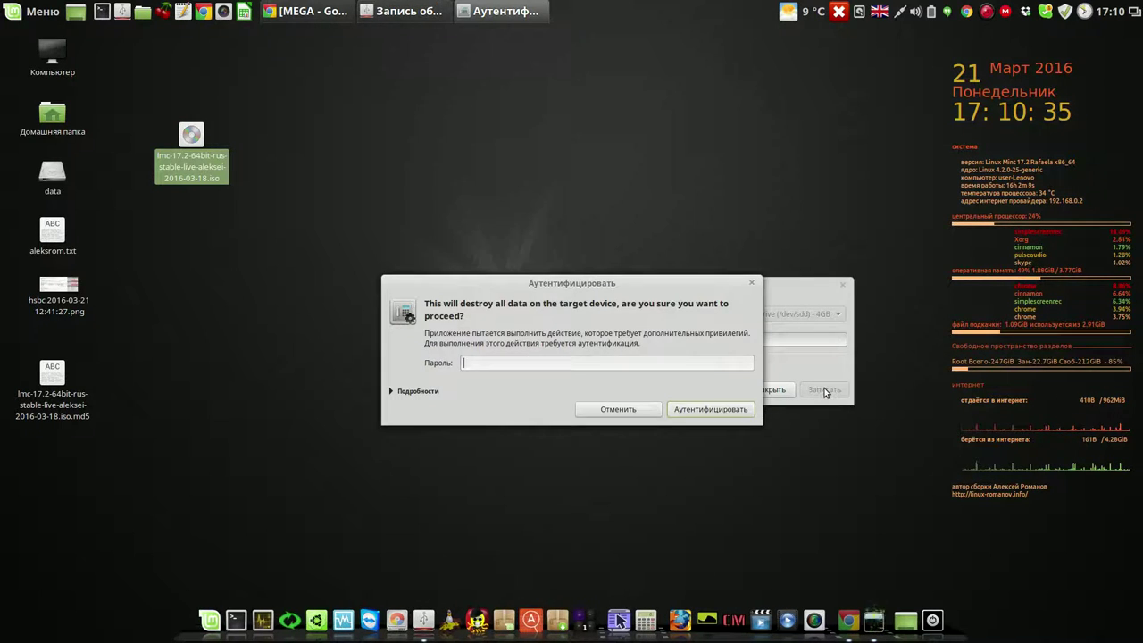
type("••")
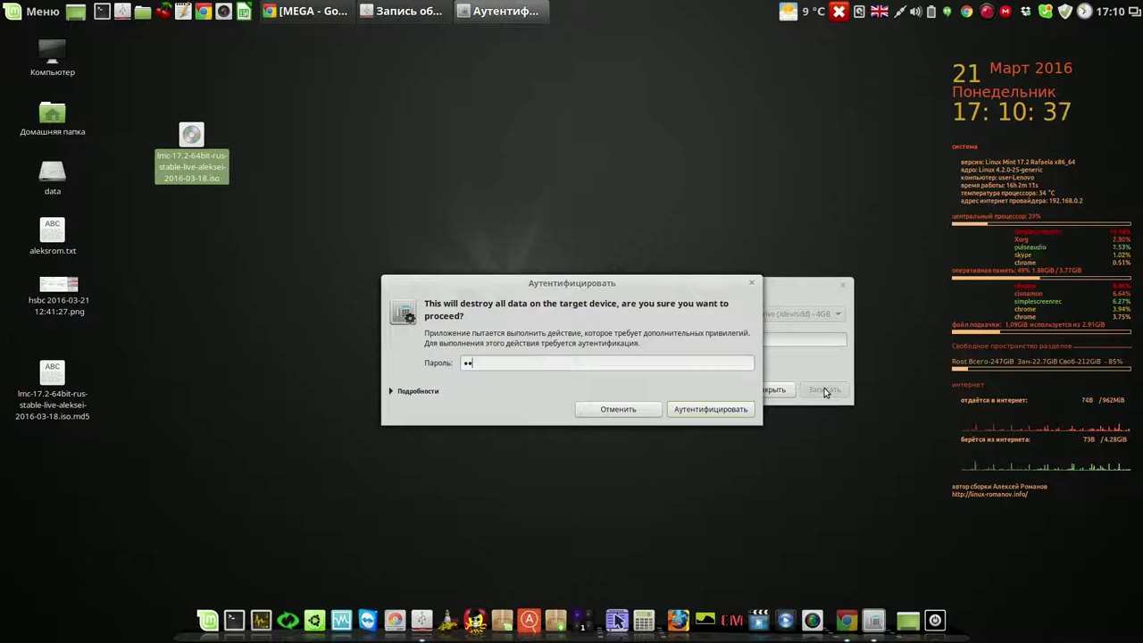
key("Return")
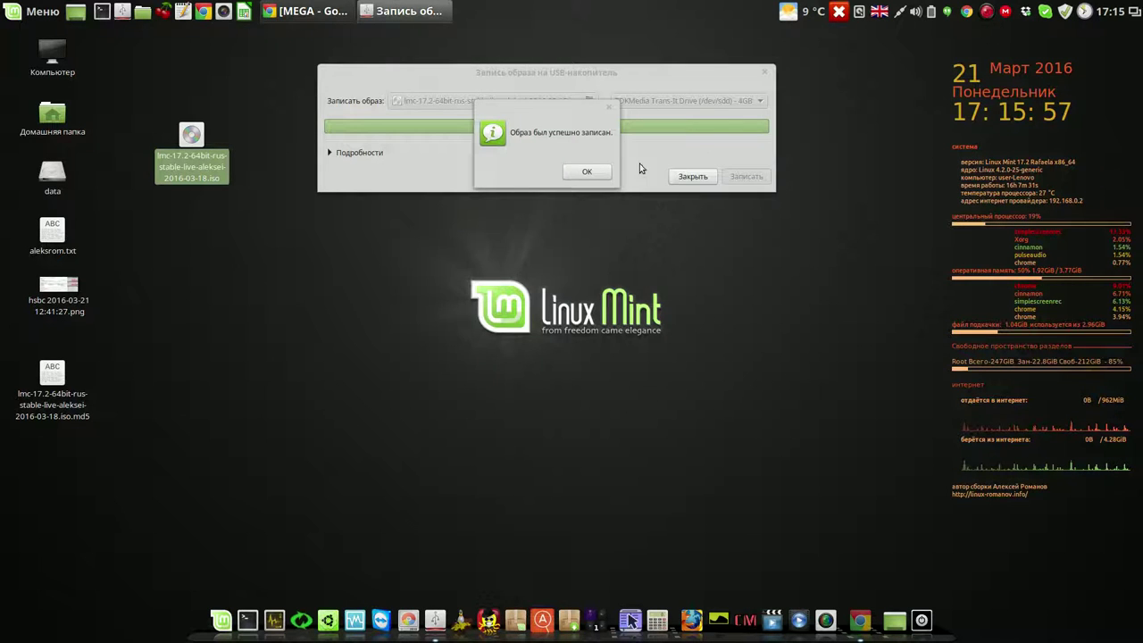
- Acknowledge the success message, close the USB image writer and deselect the ISO
left_click_drag(575, 115, 436, 239)
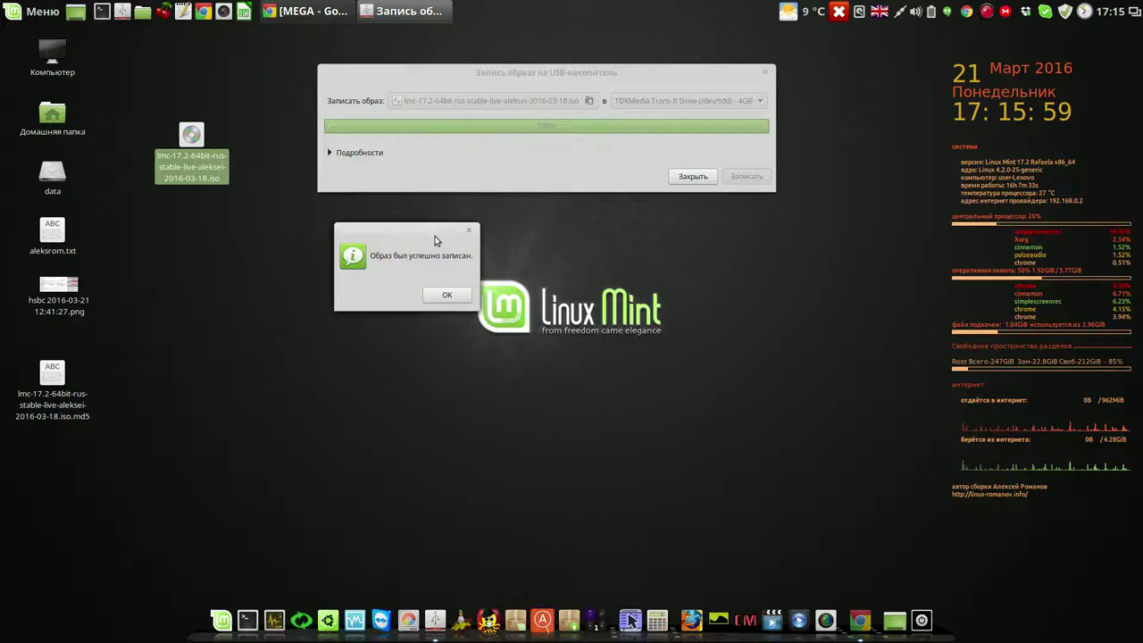
left_click(447, 296)
left_click(690, 178)
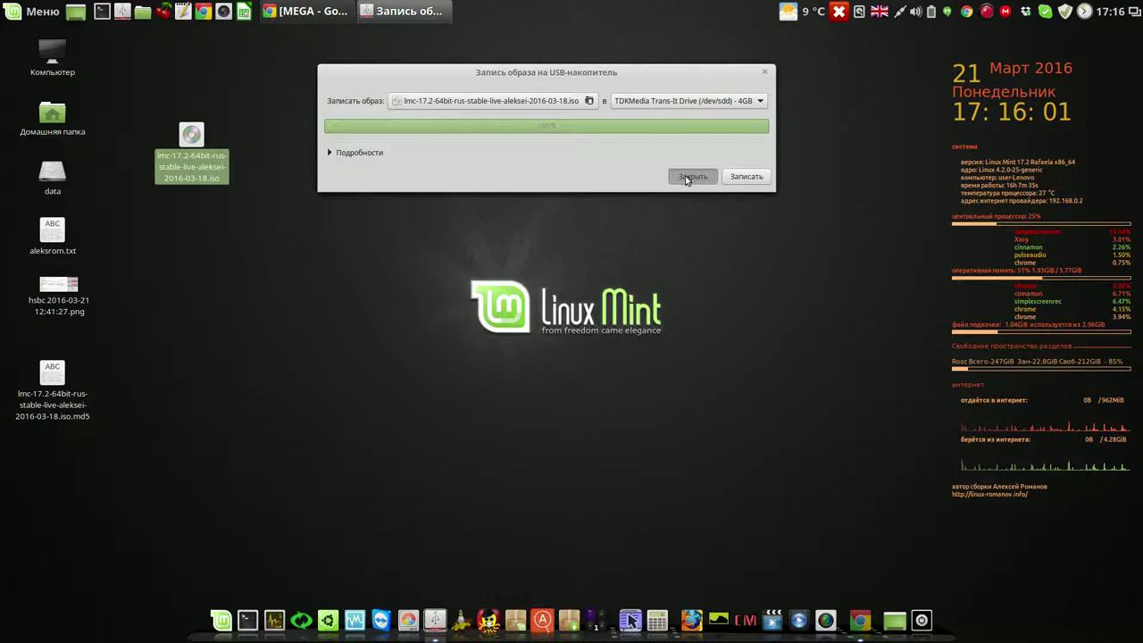
left_click(416, 185)
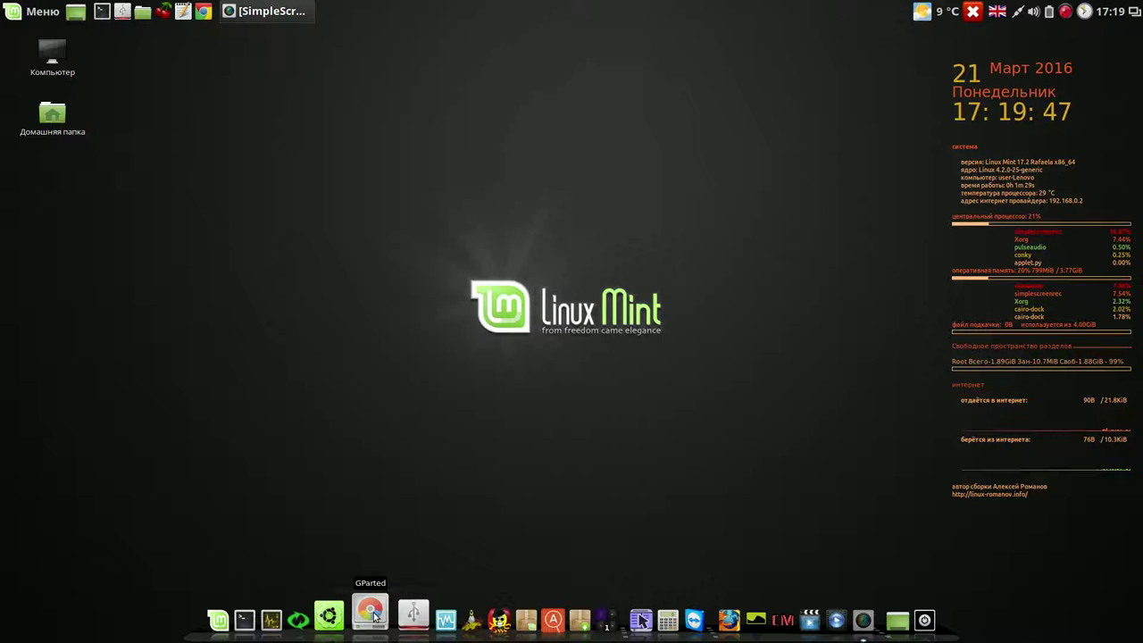
- Launch GParted with the administrator password and ignore the /dev/sdd partition-table error
left_click(372, 615)
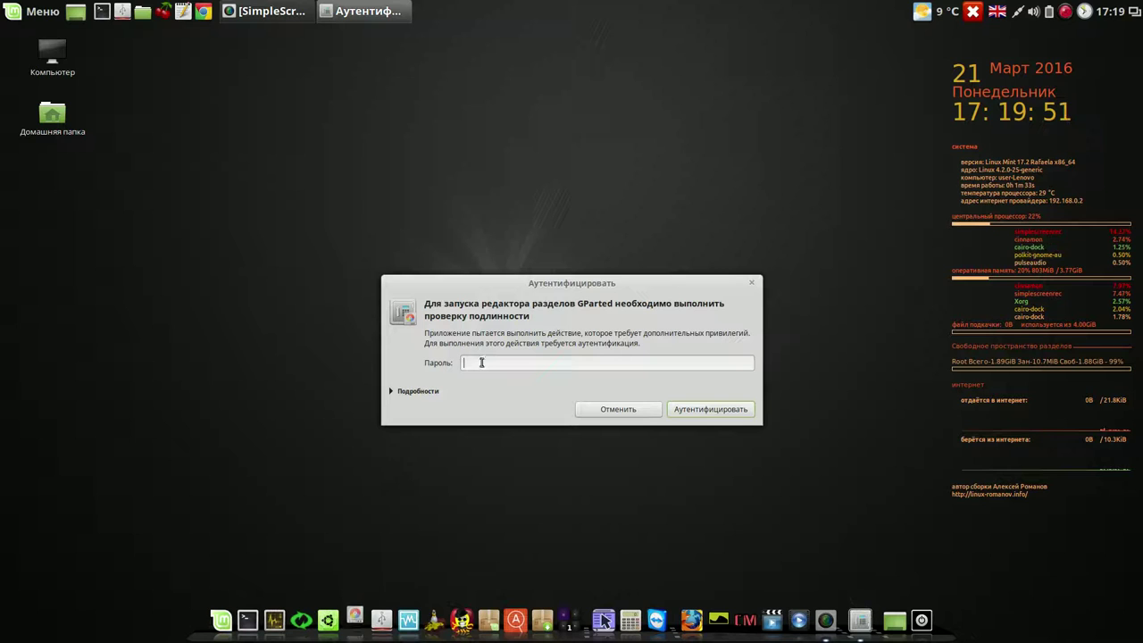
type("****")
key("Return")
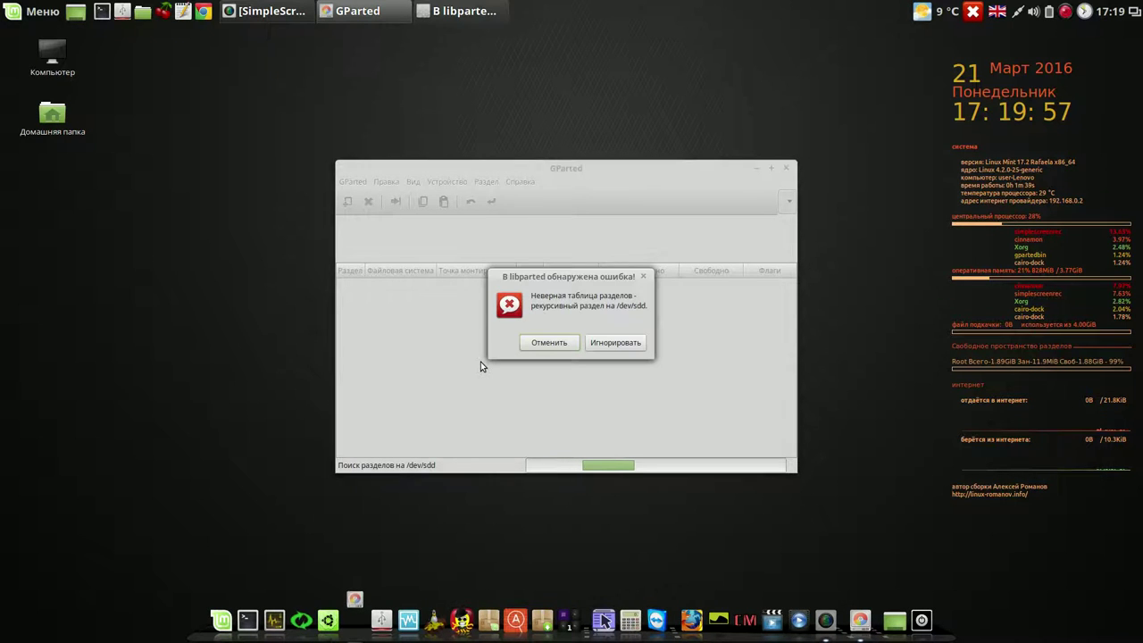
left_click(607, 342)
- Delete the /dev/sda1 partition and apply the change, ignoring the partition-table error
left_click_drag(664, 167, 574, 79)
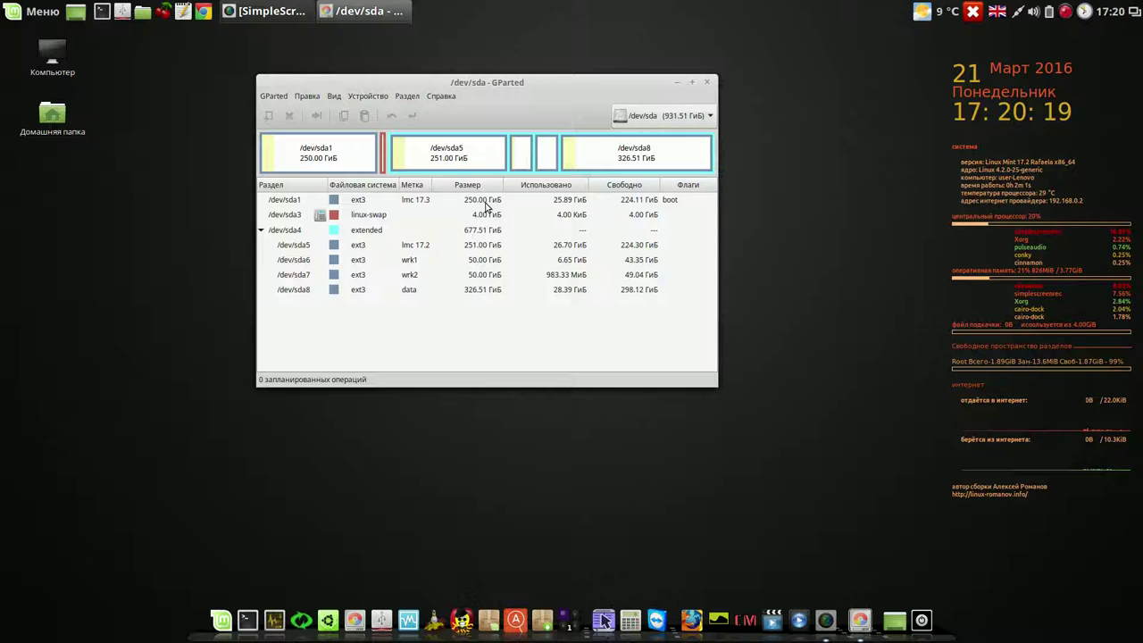
left_click(487, 206)
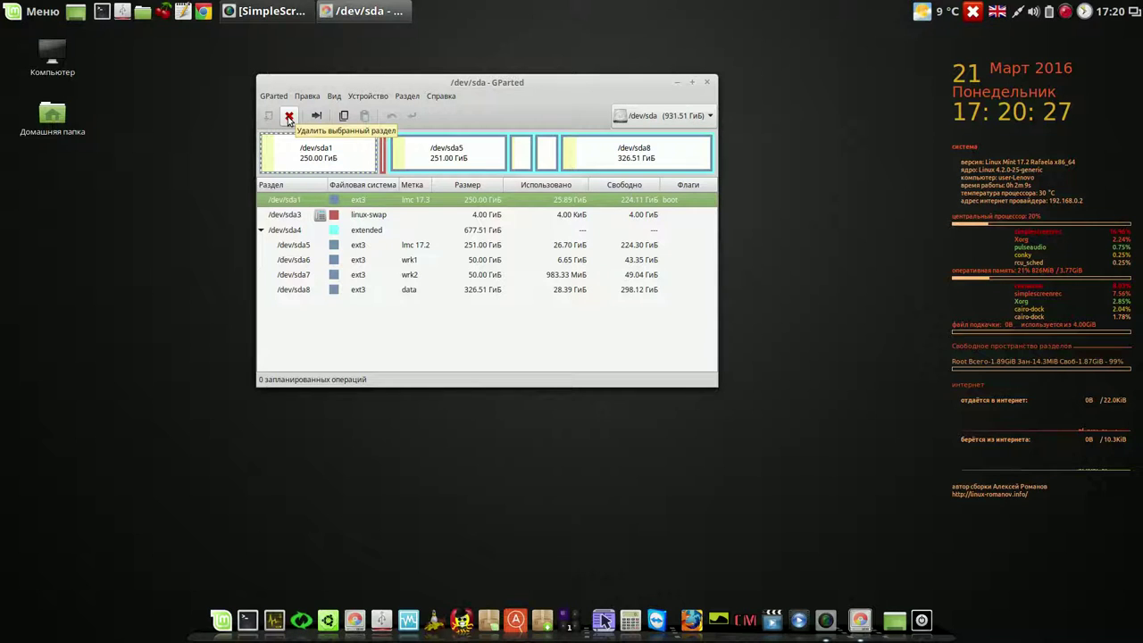
left_click(288, 118)
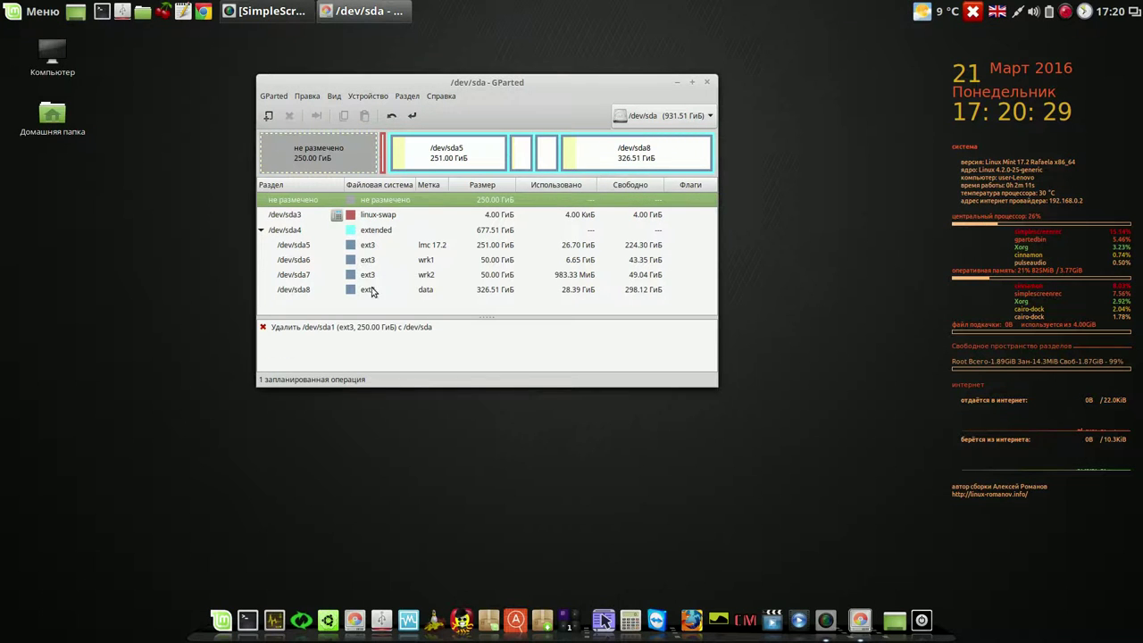
left_click(416, 117)
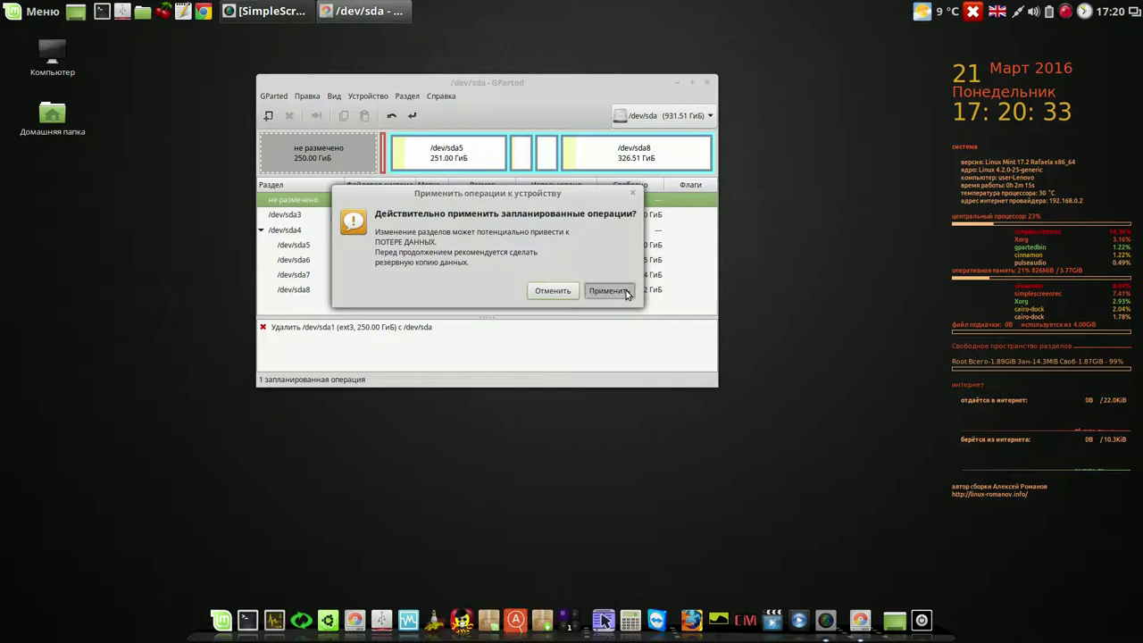
left_click(608, 291)
left_click(640, 328)
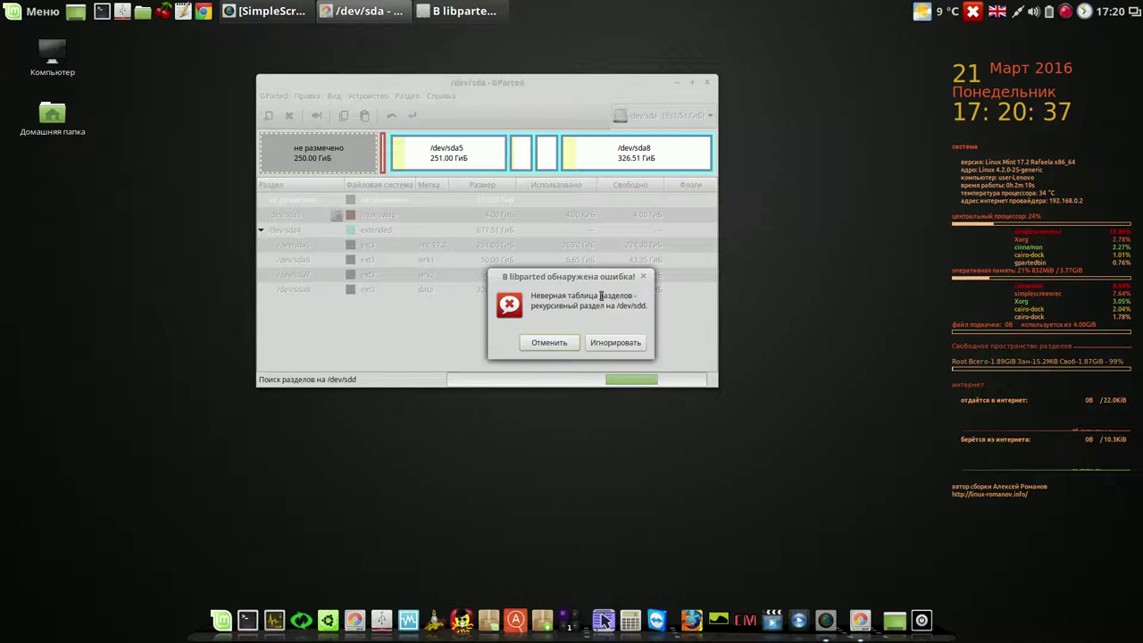
left_click(615, 342)
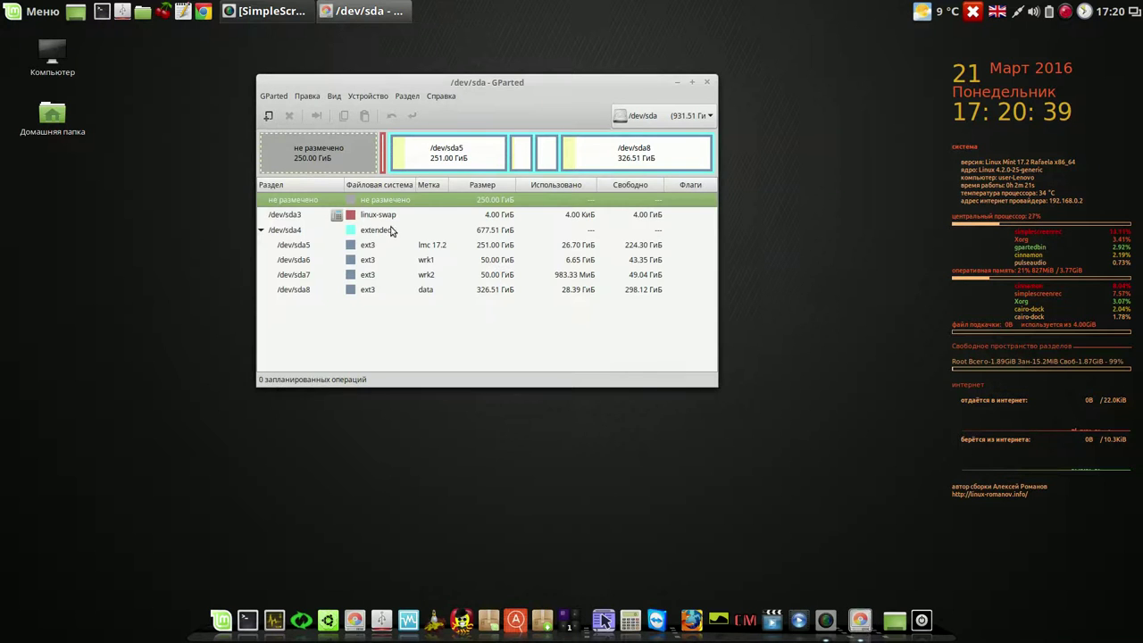
- Turn off swap on /dev/sda3, ignoring the partition-table error after rescanning
left_click(396, 216)
right_click(395, 216)
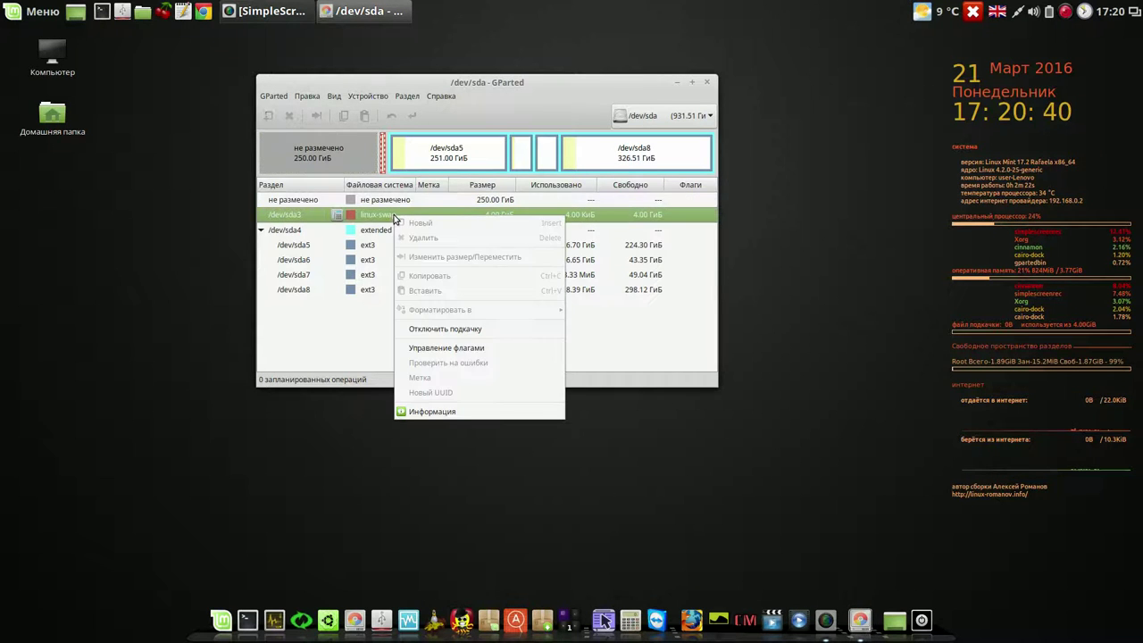
left_click(442, 327)
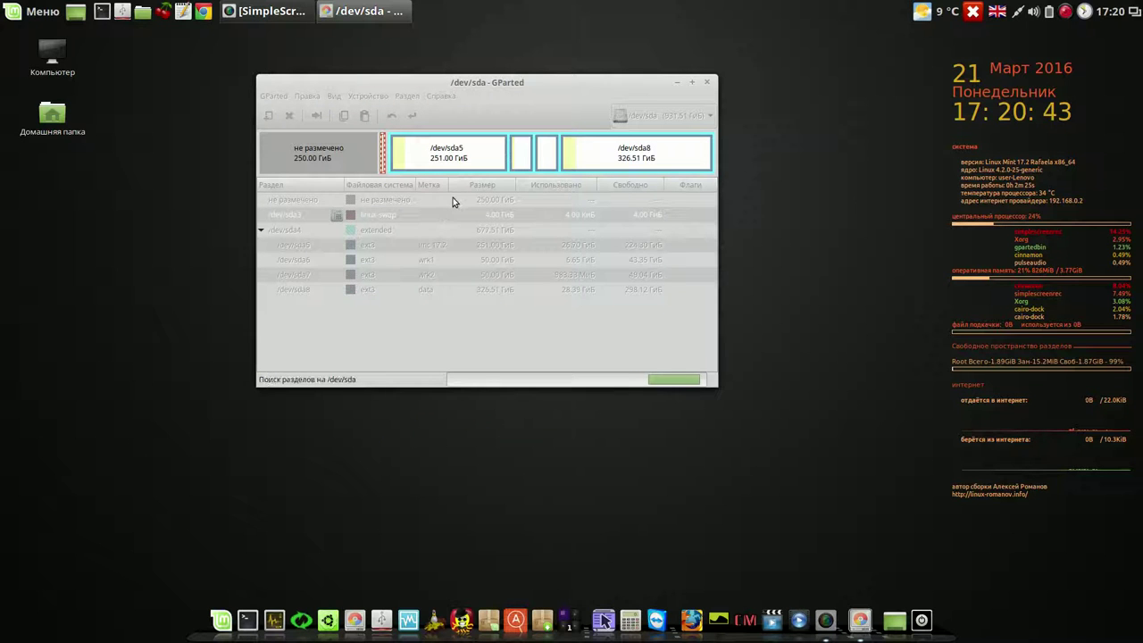
left_click(607, 345)
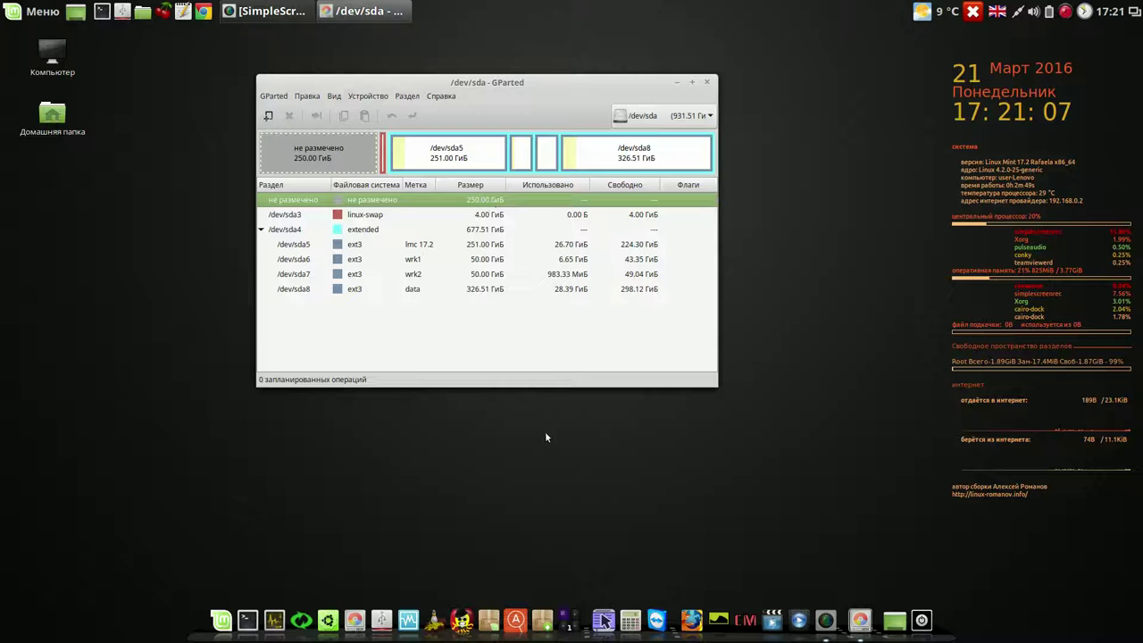
left_click(625, 620)
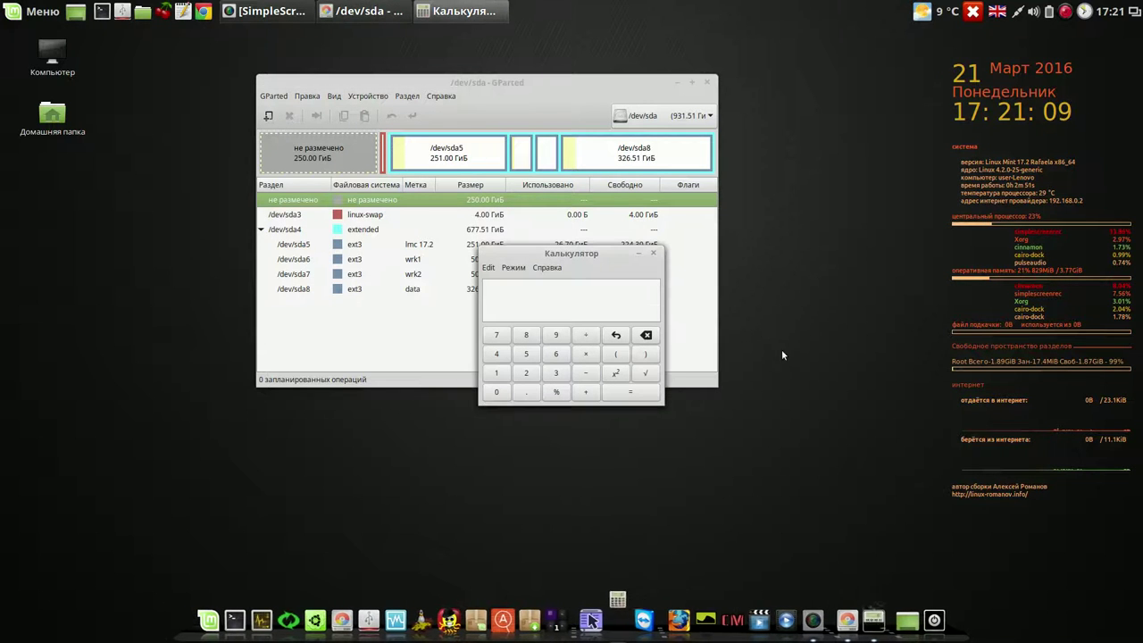
- Compute 50×1024 = 51200 in the calculator
left_click(531, 358)
left_click(498, 396)
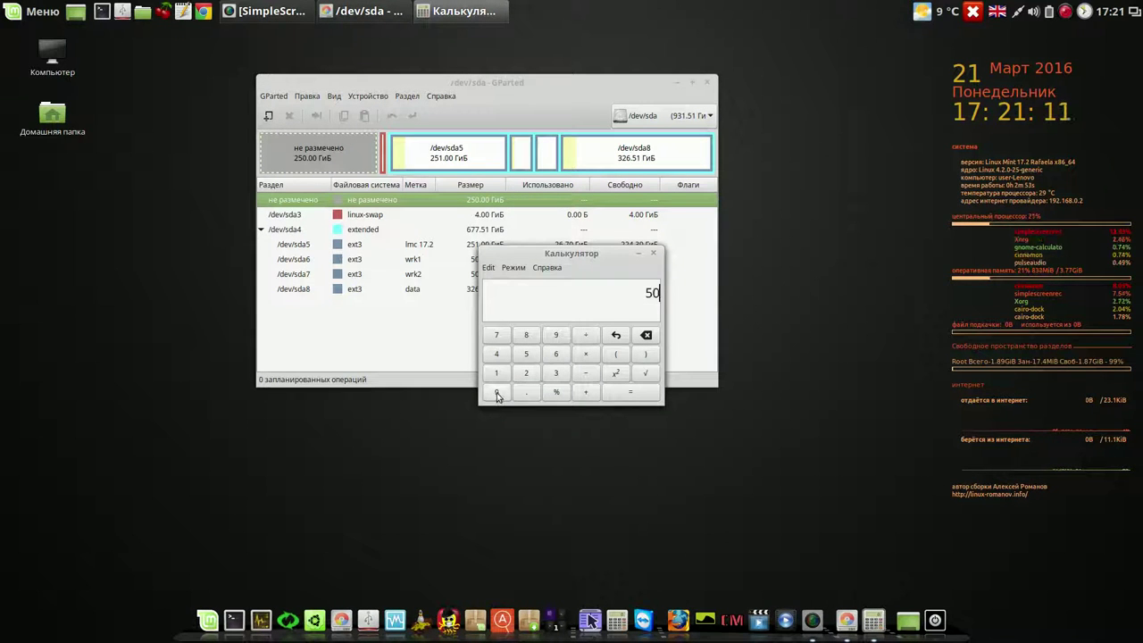
left_click(586, 355)
left_click(503, 378)
left_click(501, 393)
left_click(526, 376)
type("4")
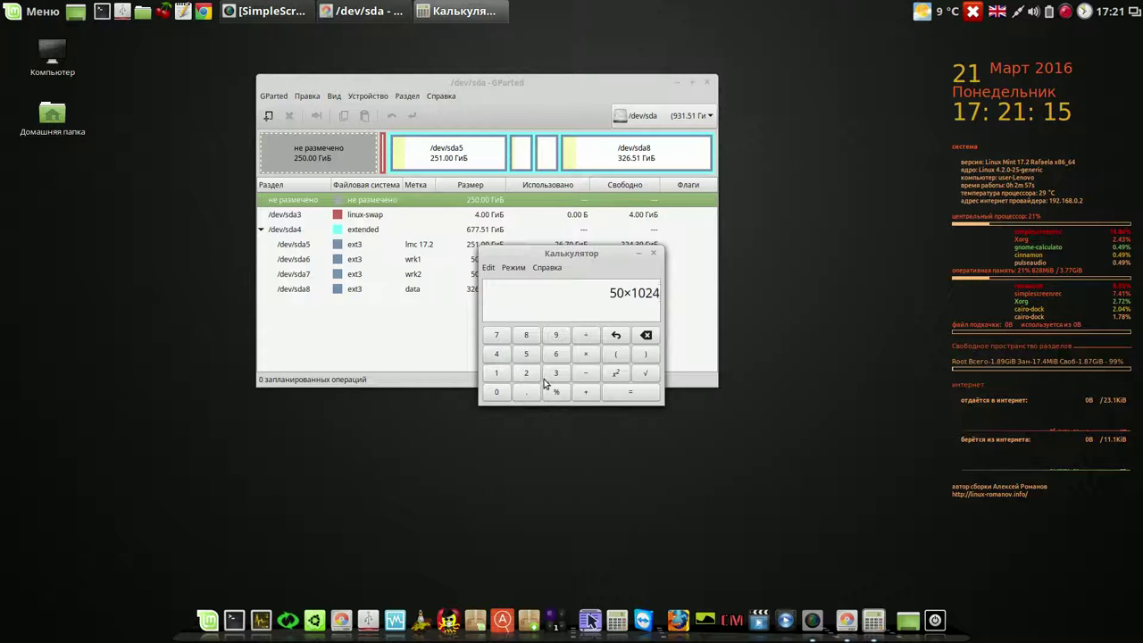
left_click(634, 393)
- Copy the 51200 result to the clipboard and move the calculator aside
left_click_drag(618, 291, 661, 293)
right_click(649, 298)
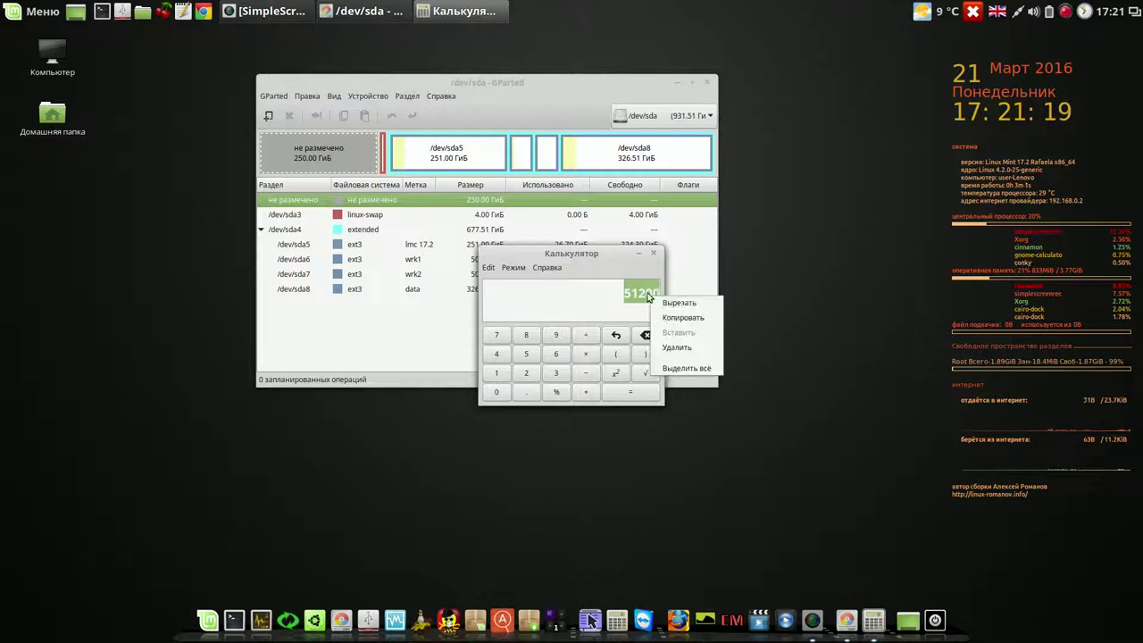
left_click(679, 317)
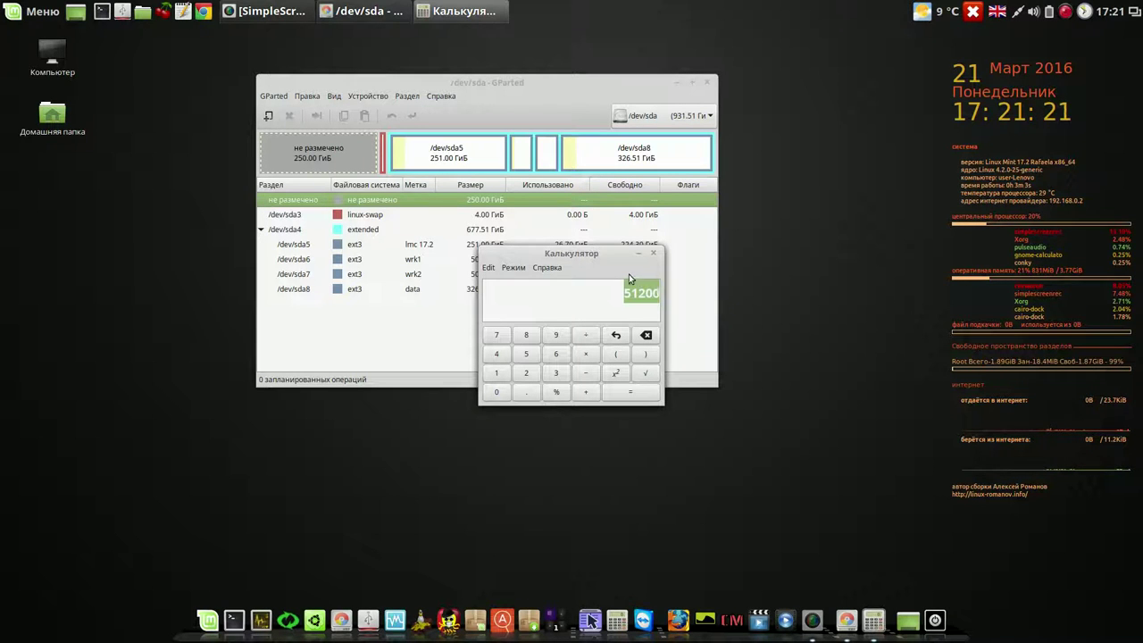
left_click_drag(602, 255, 871, 240)
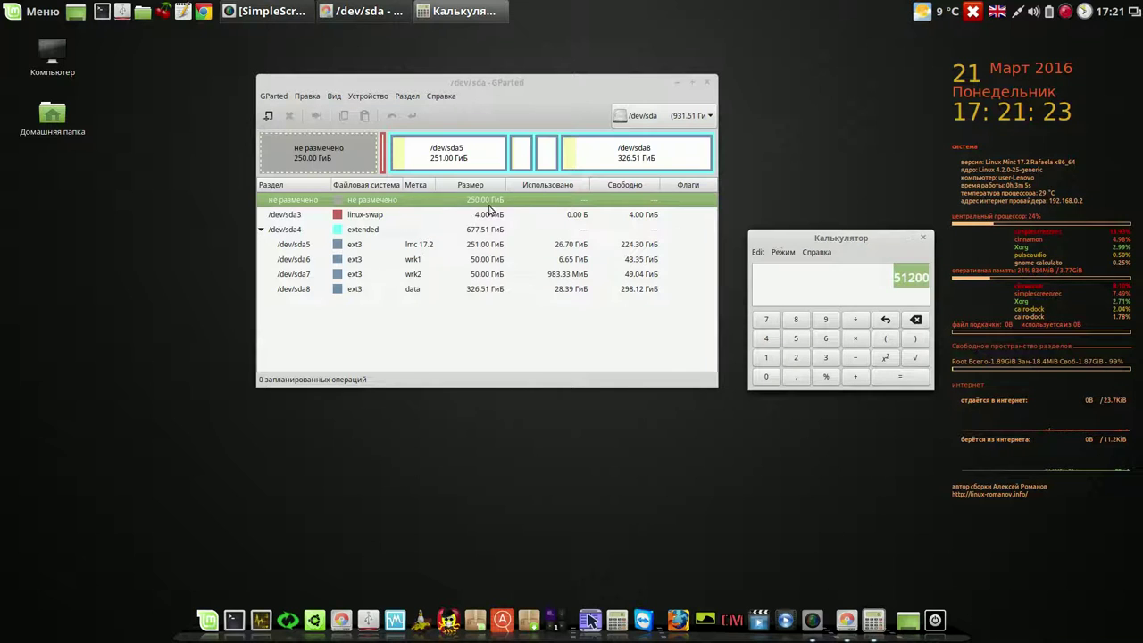
right_click(463, 202)
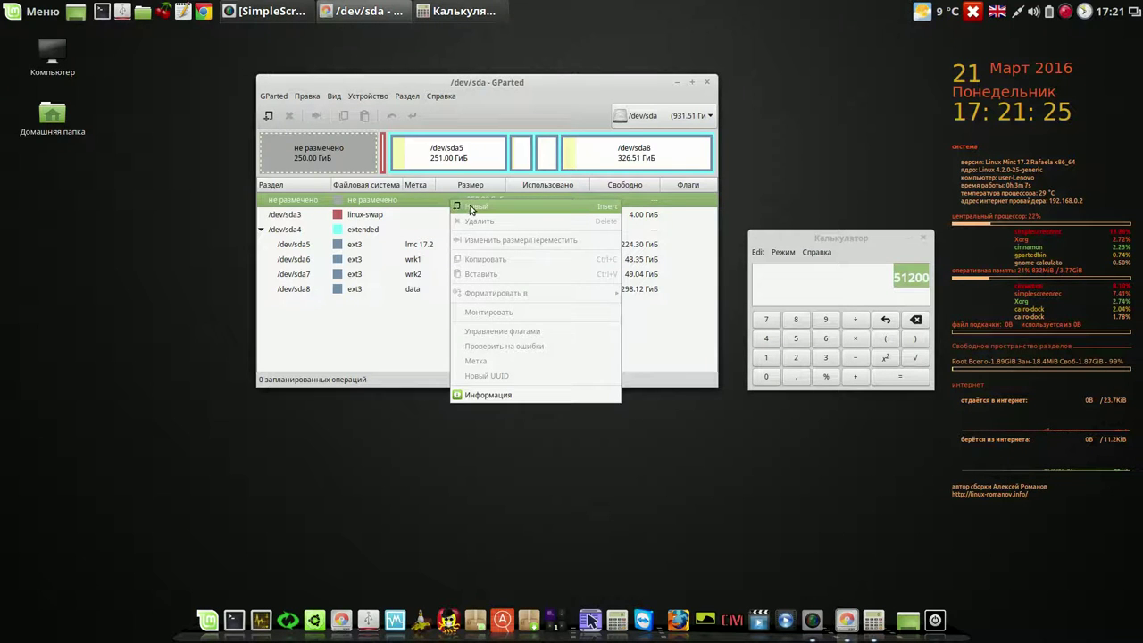
- Queue a new 51200 MiB (50 GiB) ext4 partition in the unallocated space
left_click(472, 207)
double_click(459, 252)
right_click(433, 257)
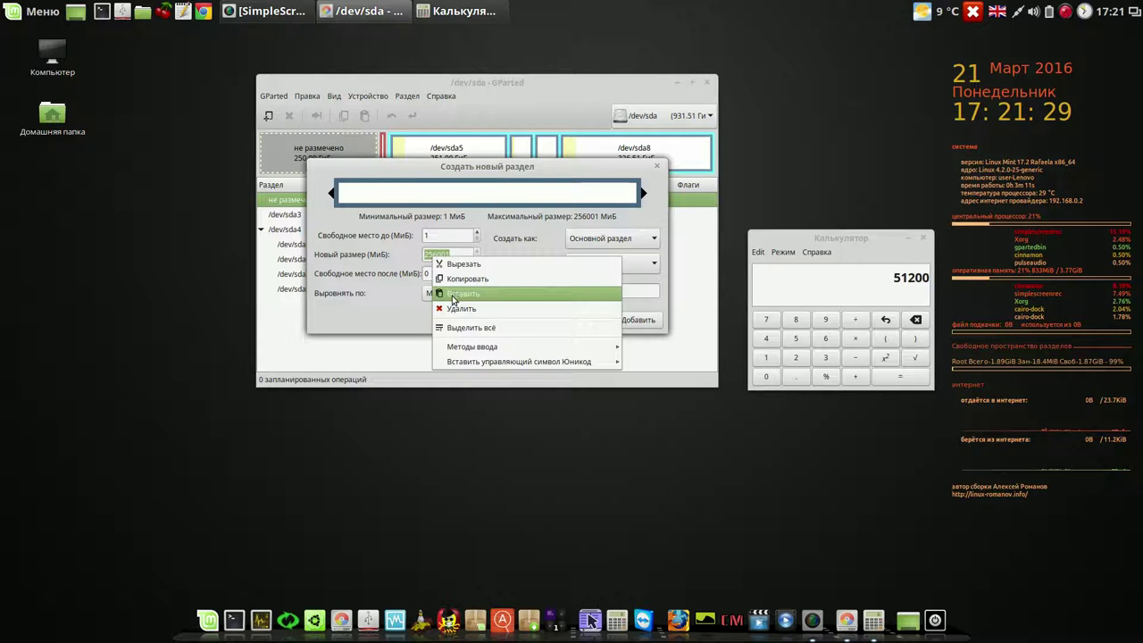
left_click(452, 295)
left_click(454, 273)
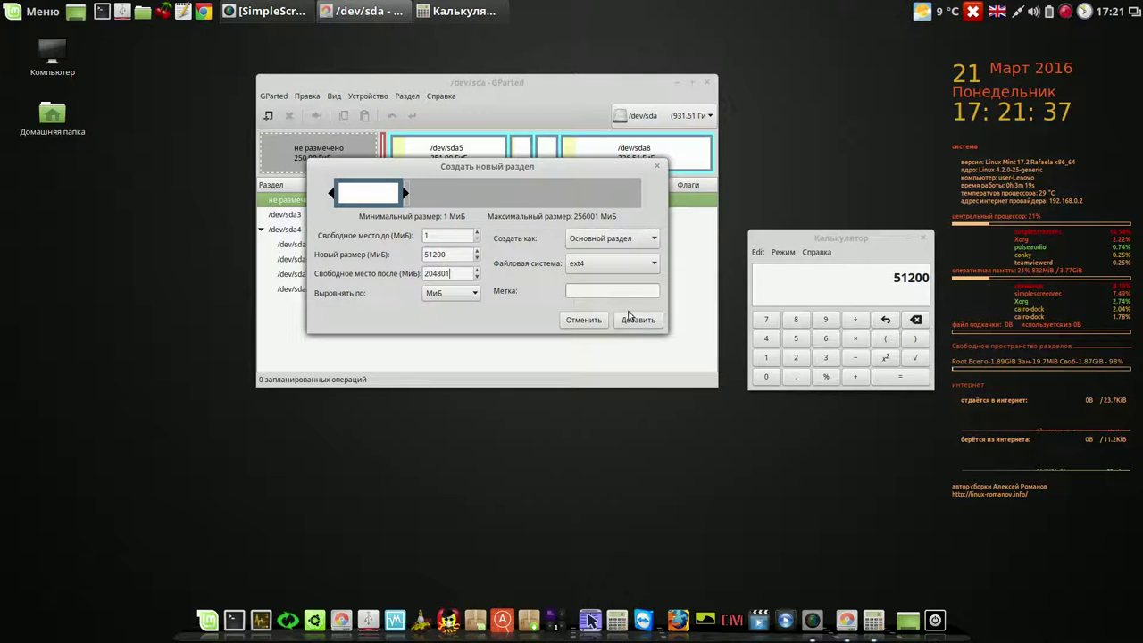
left_click(640, 321)
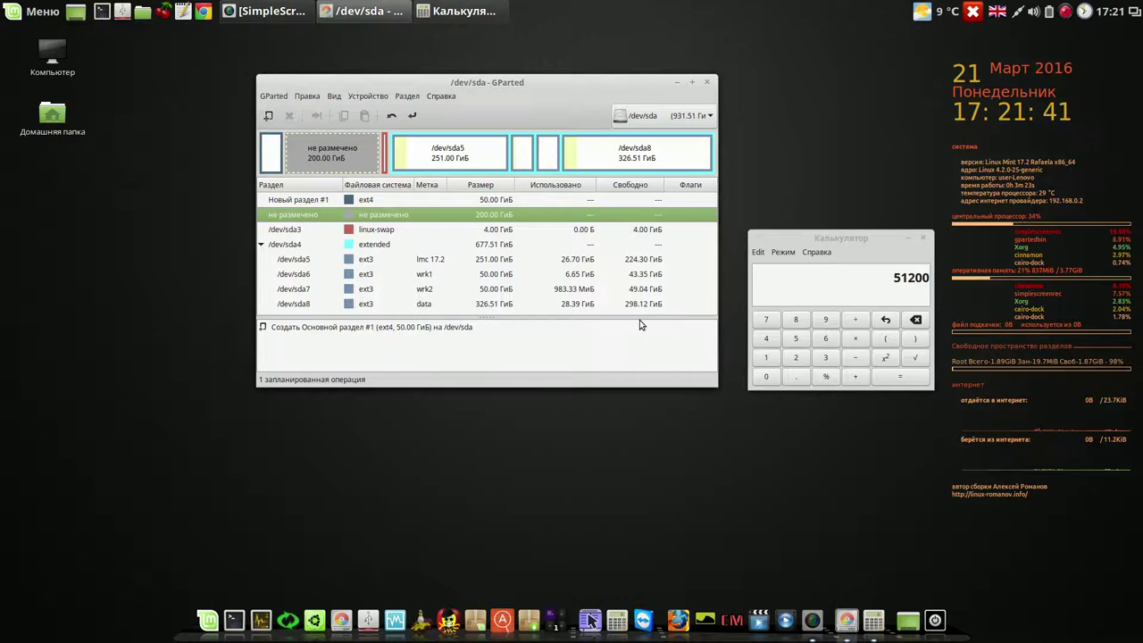
- Queue a second ext4 partition filling the remaining 200 GiB
right_click(521, 218)
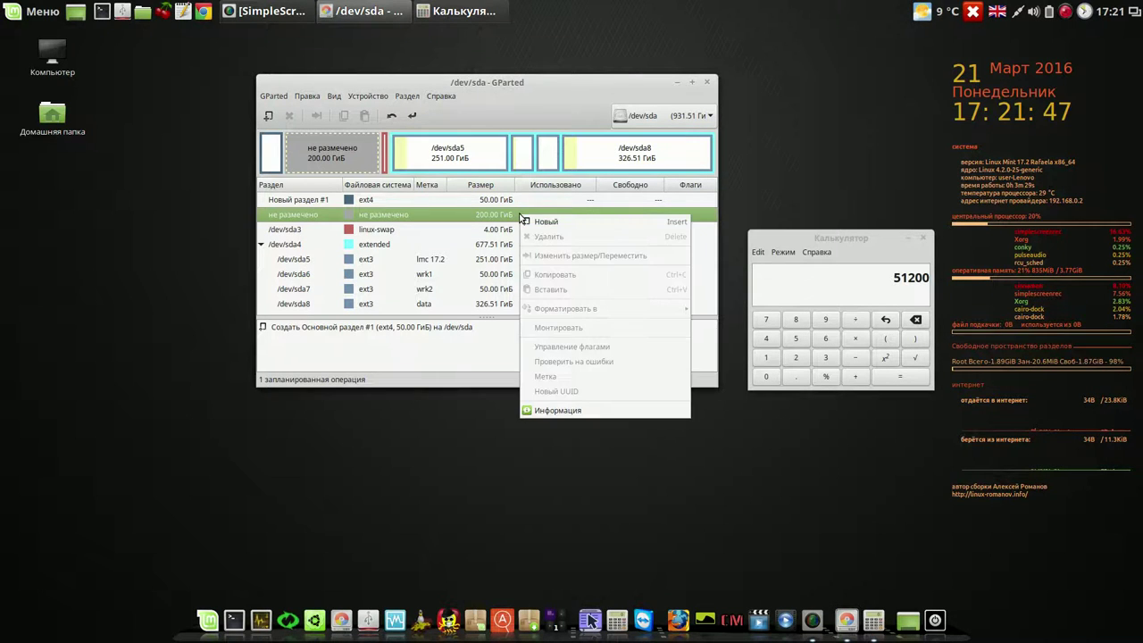
left_click(537, 225)
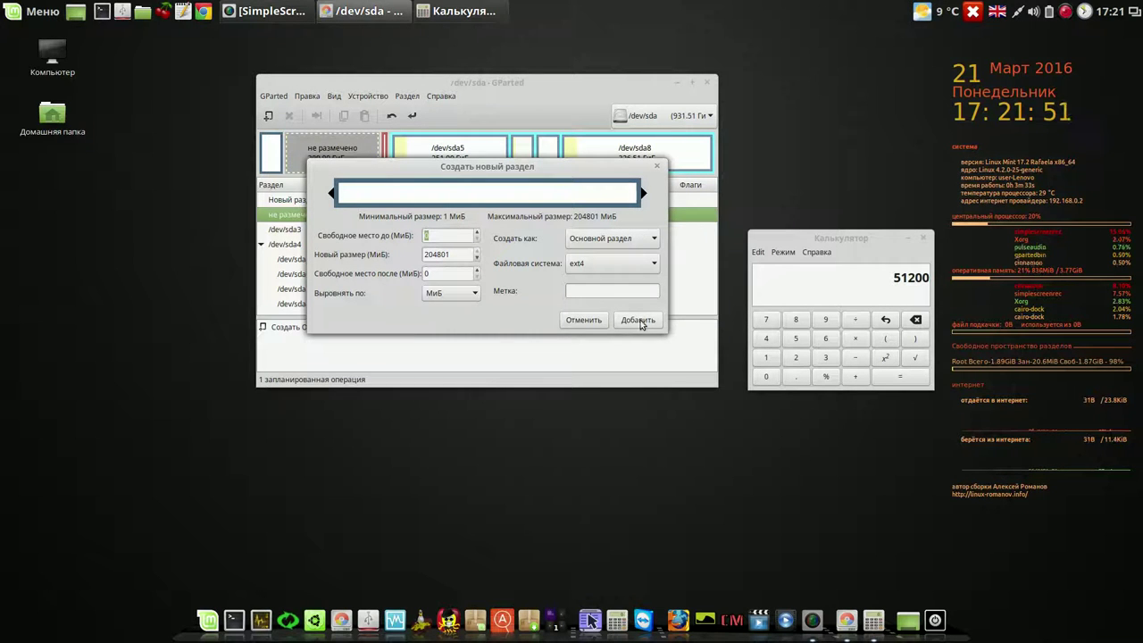
left_click(640, 322)
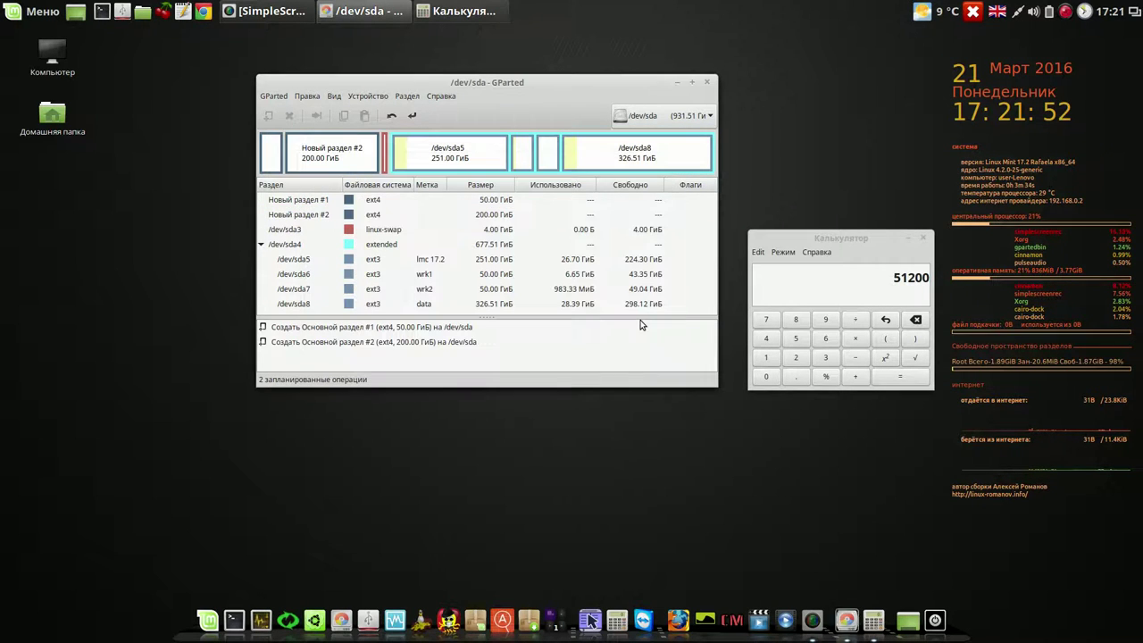
- Apply the queued partitions, close the calculator and report, and ignore the /dev/sdd error
left_click(413, 117)
left_click(605, 291)
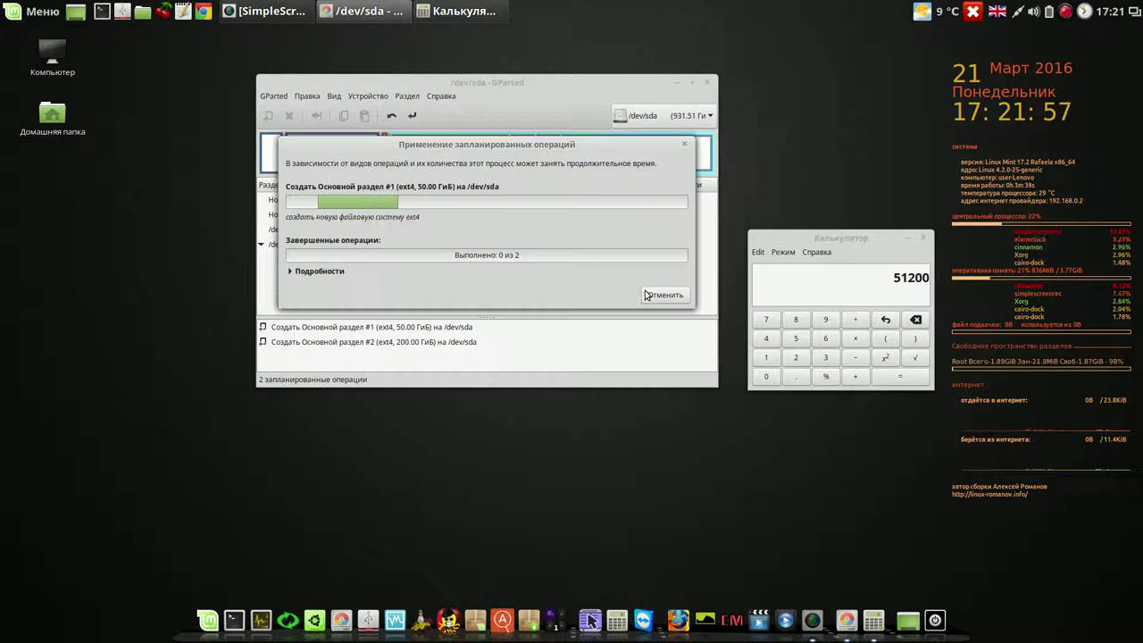
left_click(924, 238)
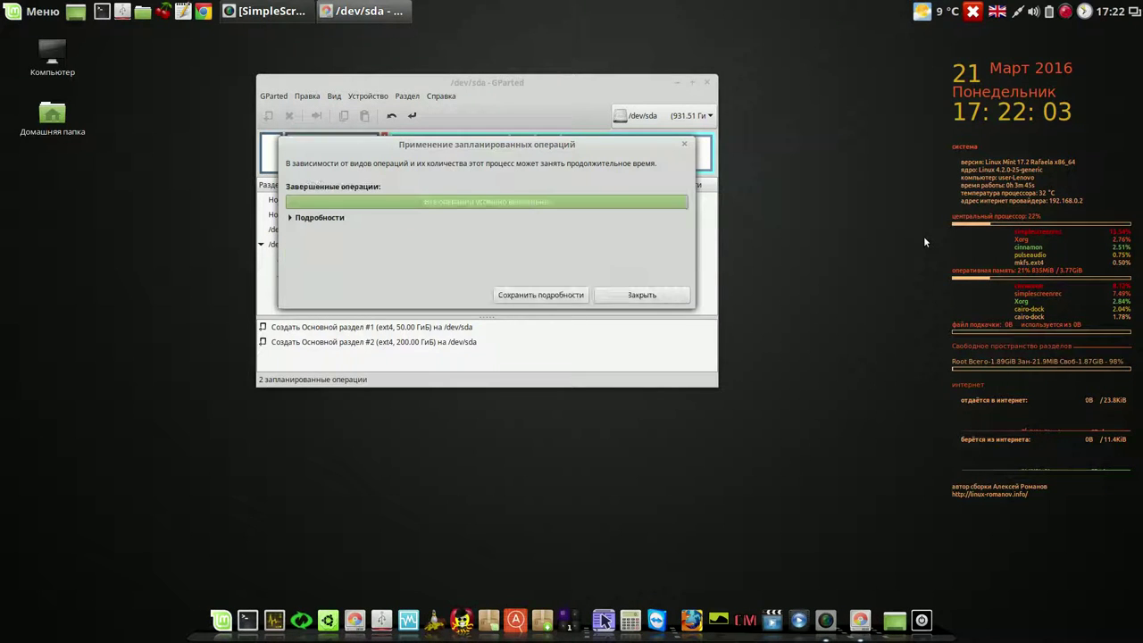
left_click(639, 295)
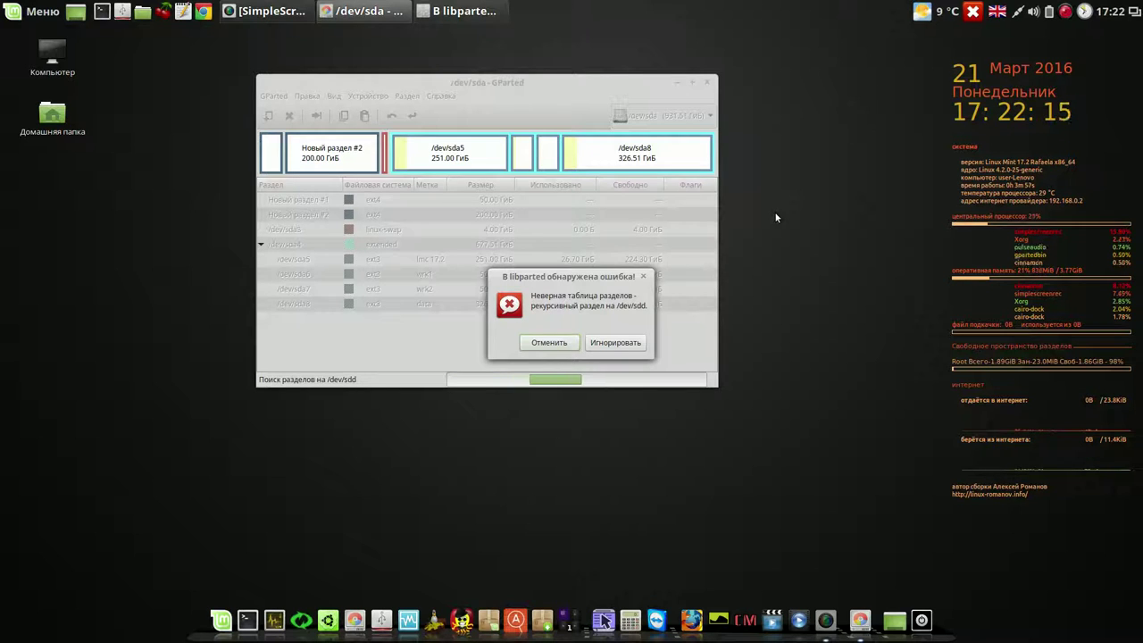
left_click(616, 343)
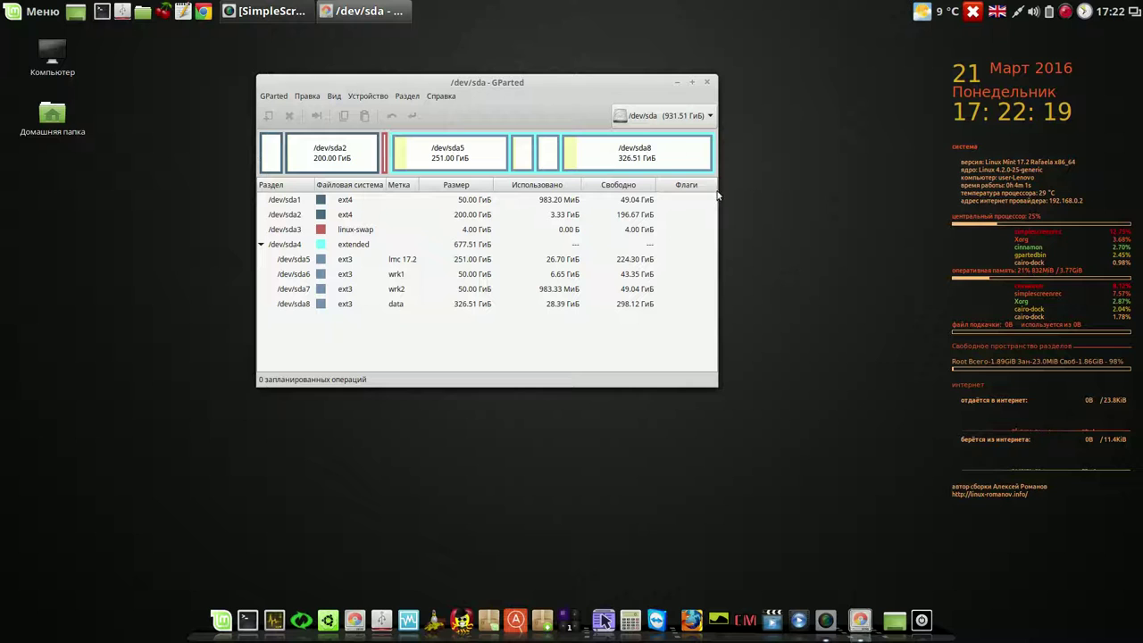
left_click_drag(554, 84, 529, 54)
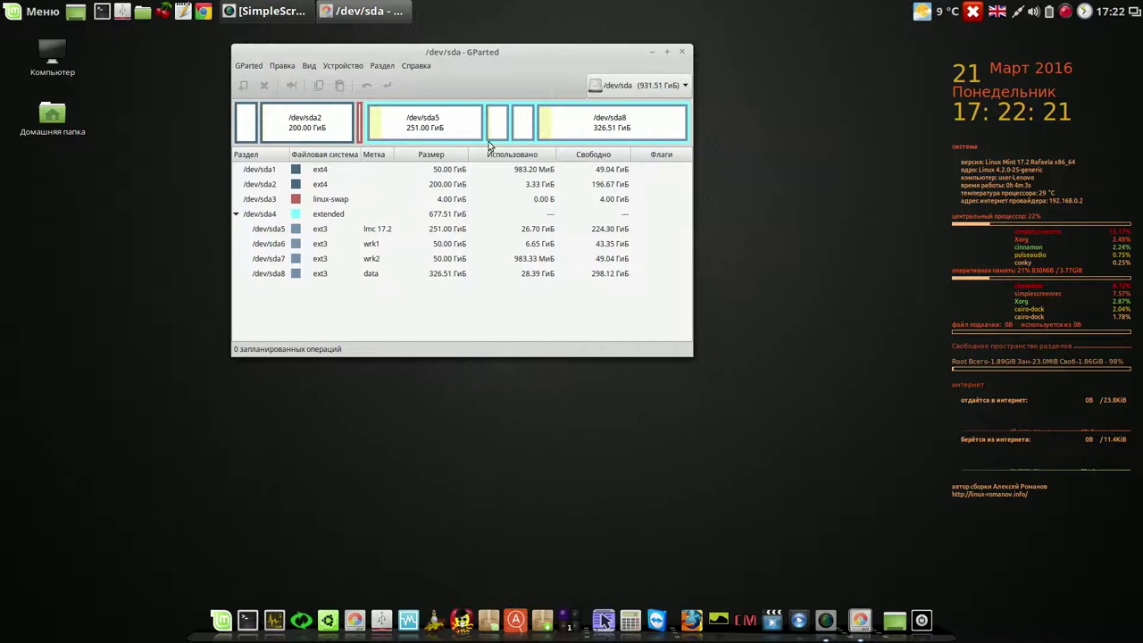
left_click(439, 186)
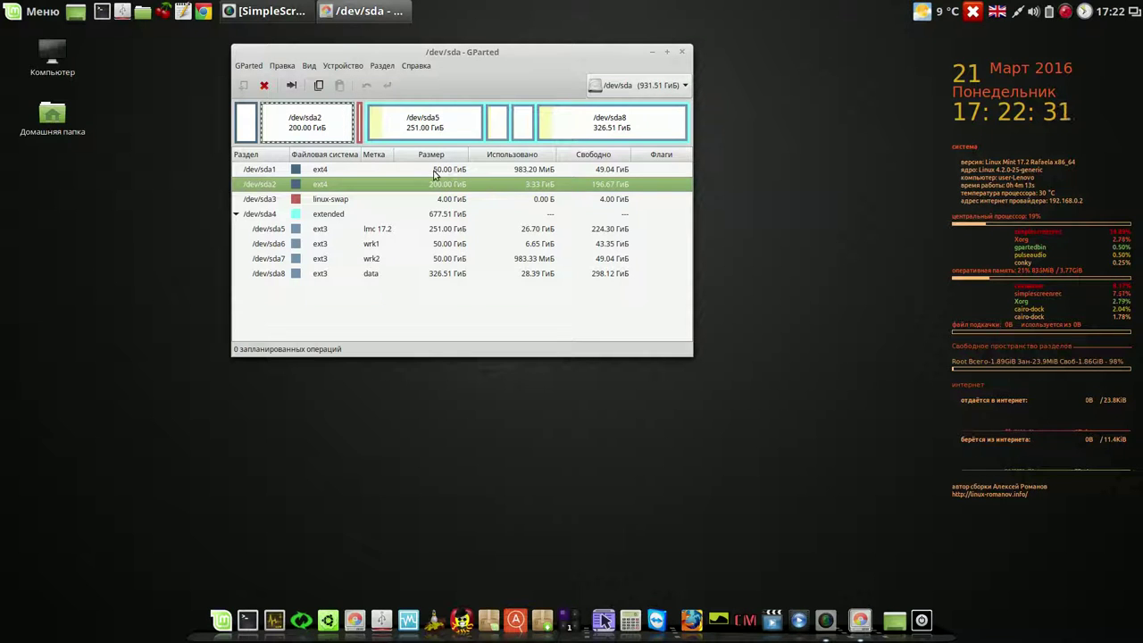
left_click(454, 169)
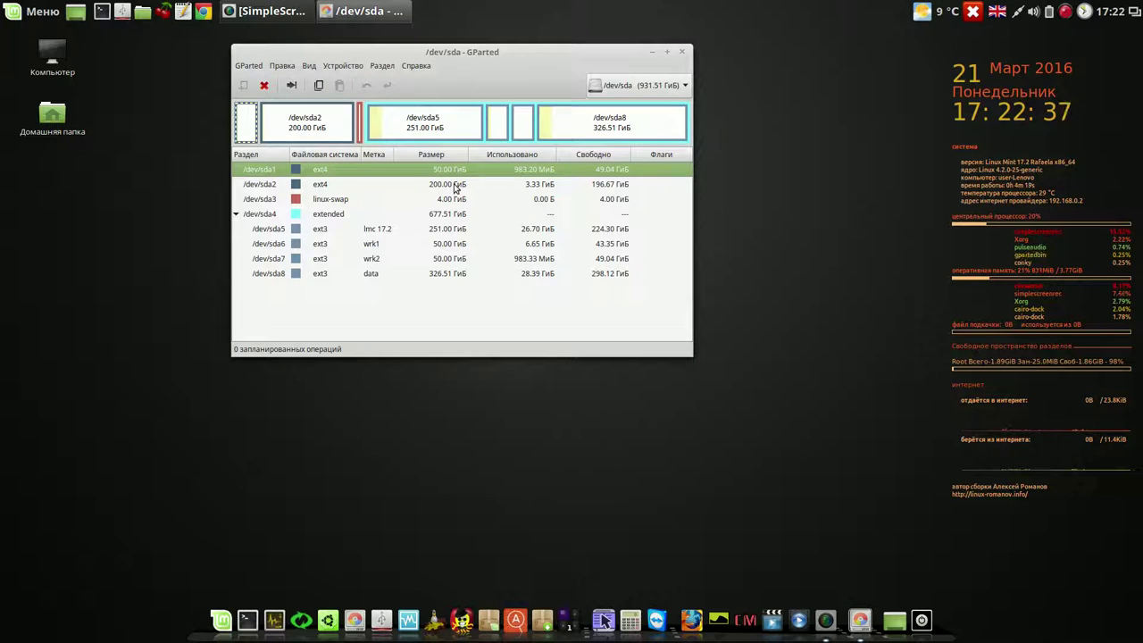
left_click(454, 184)
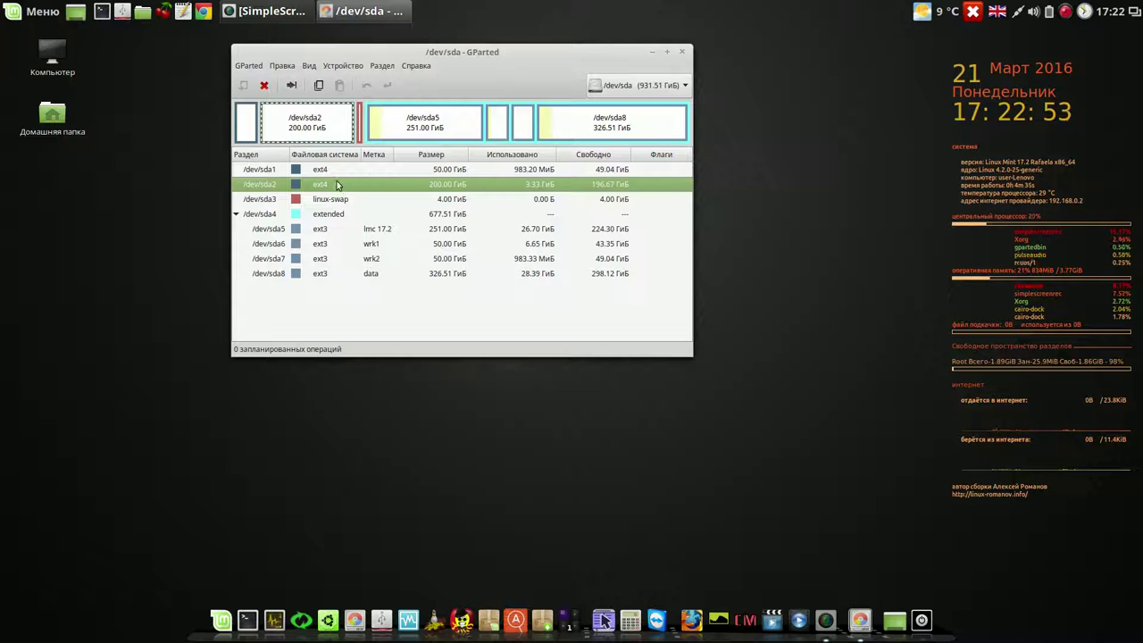
left_click(684, 54)
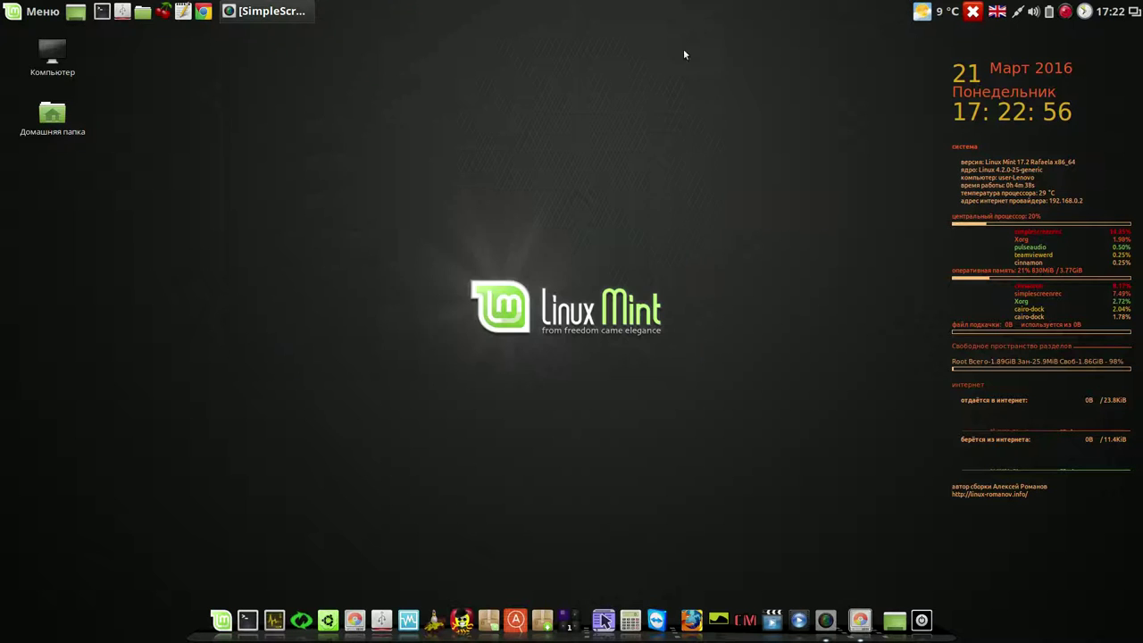
- Launch Systemback, move its window up, and choose Установка системы
left_click(309, 618)
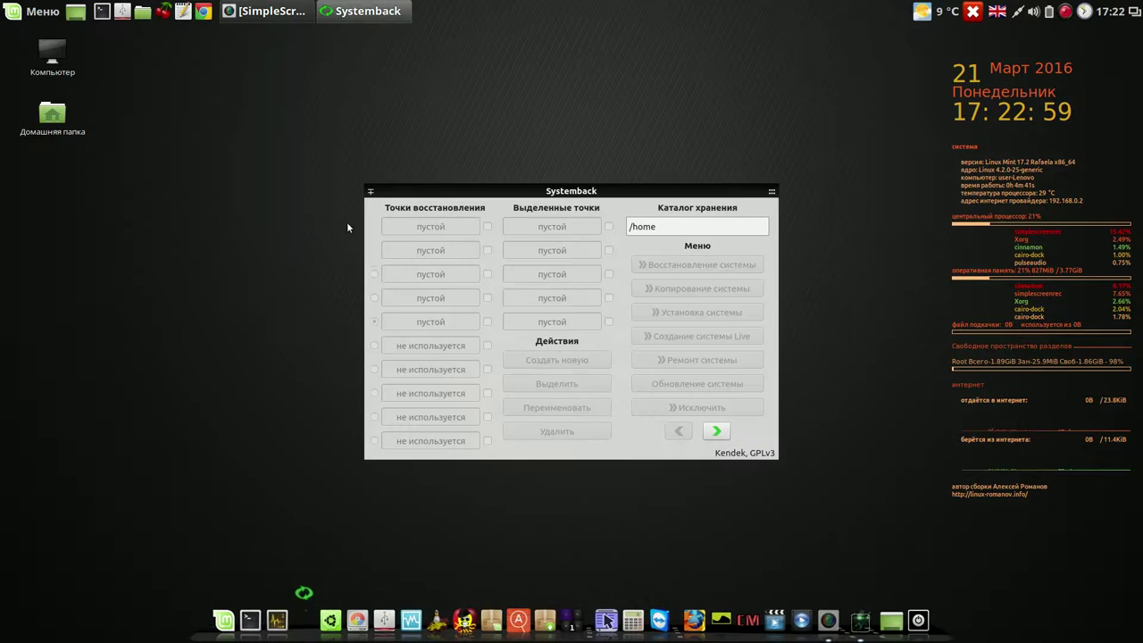
left_click_drag(544, 185, 372, 62)
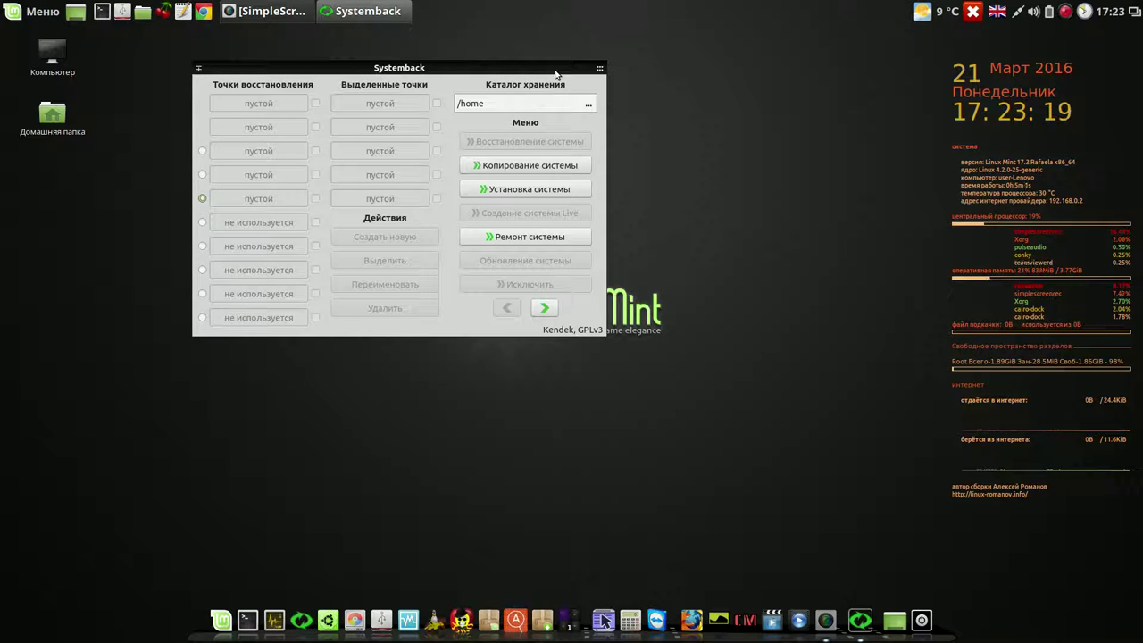
left_click(523, 190)
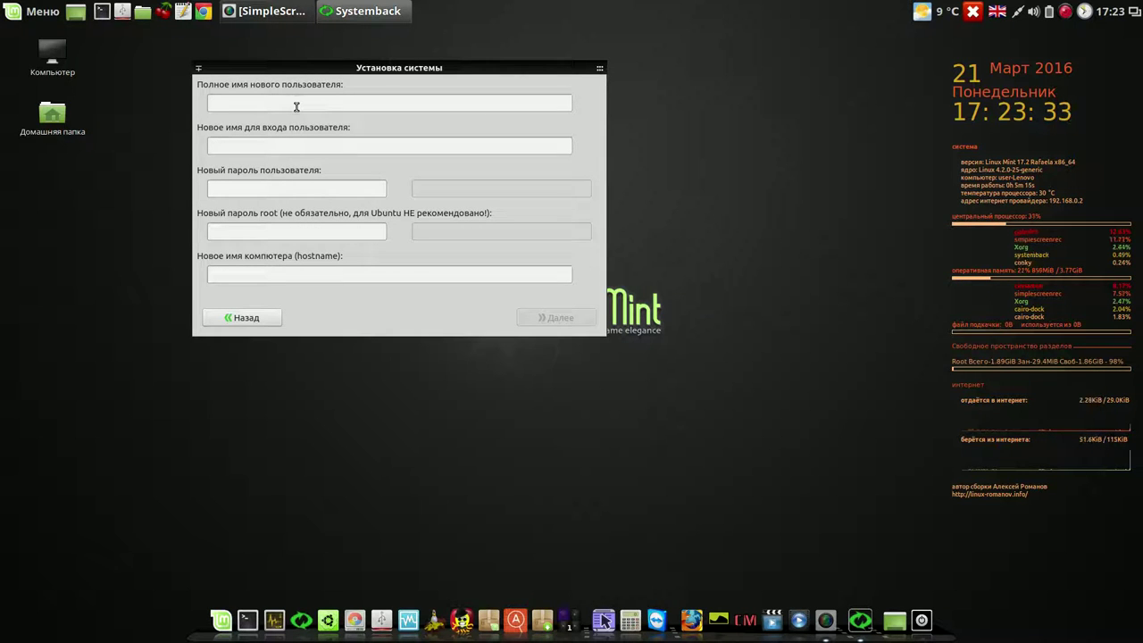
- Enter the new user's full name and login name
type("1 ")
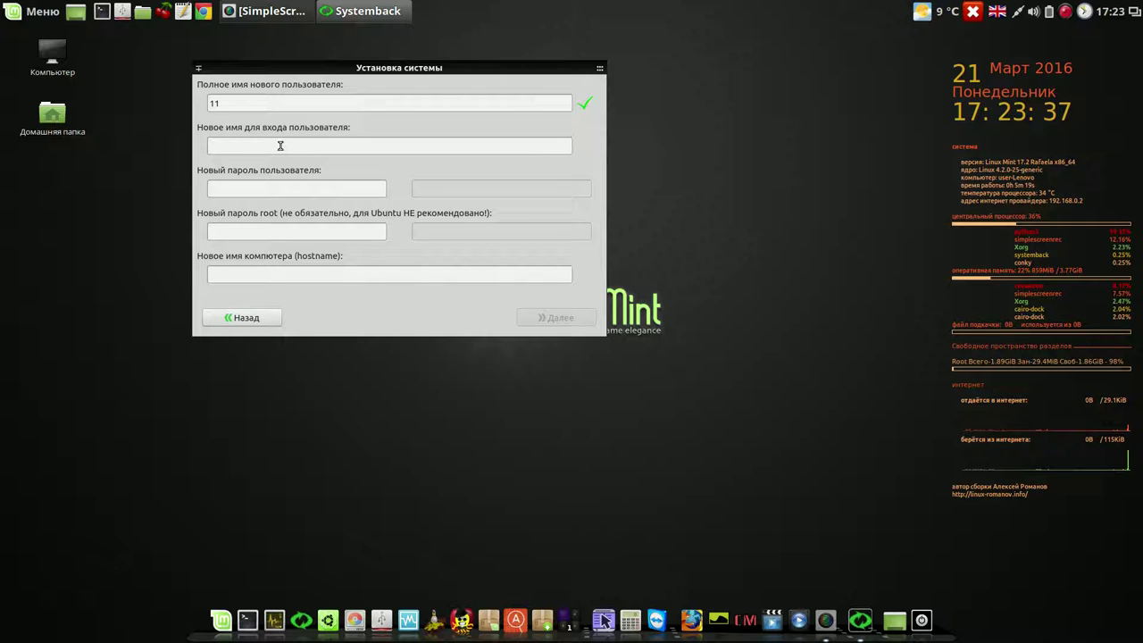
type("222")
left_click(263, 149)
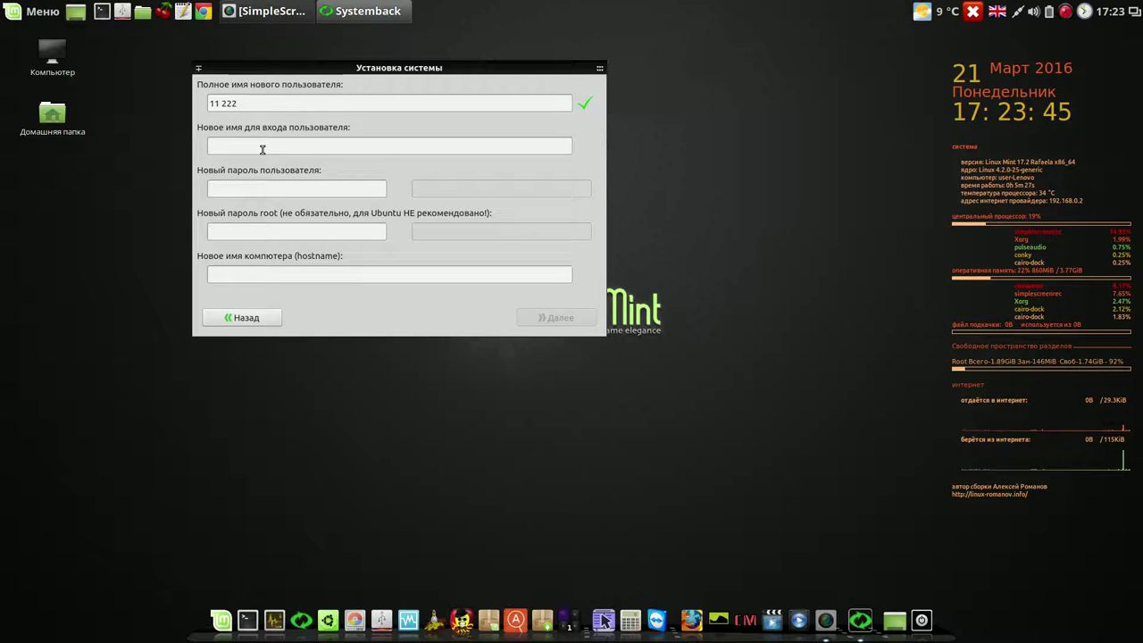
type("sa")
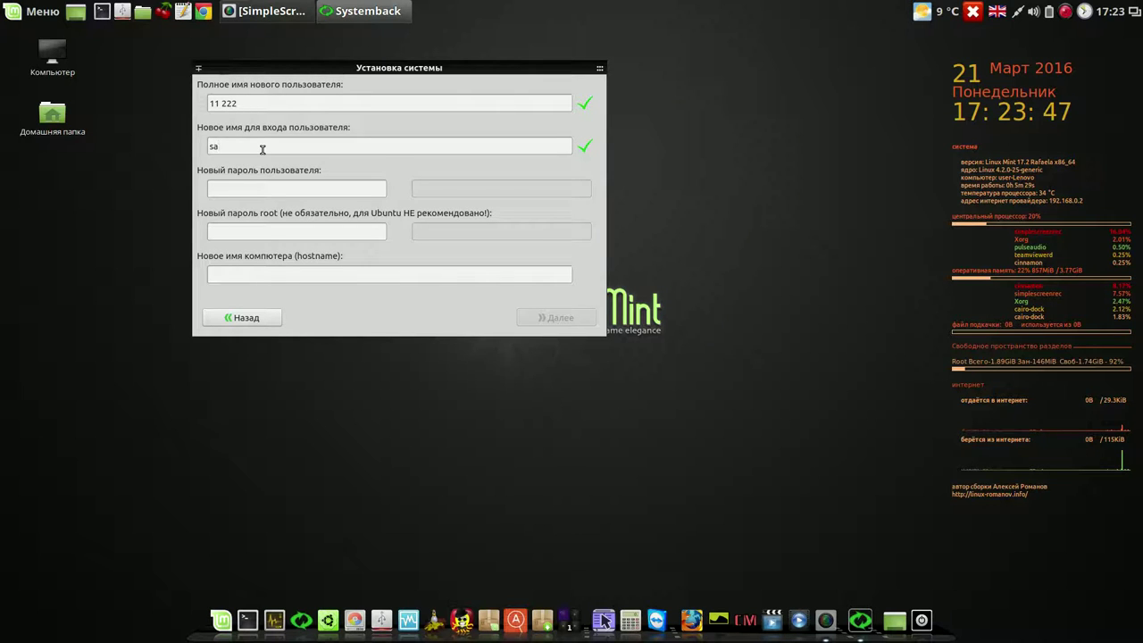
type("nja")
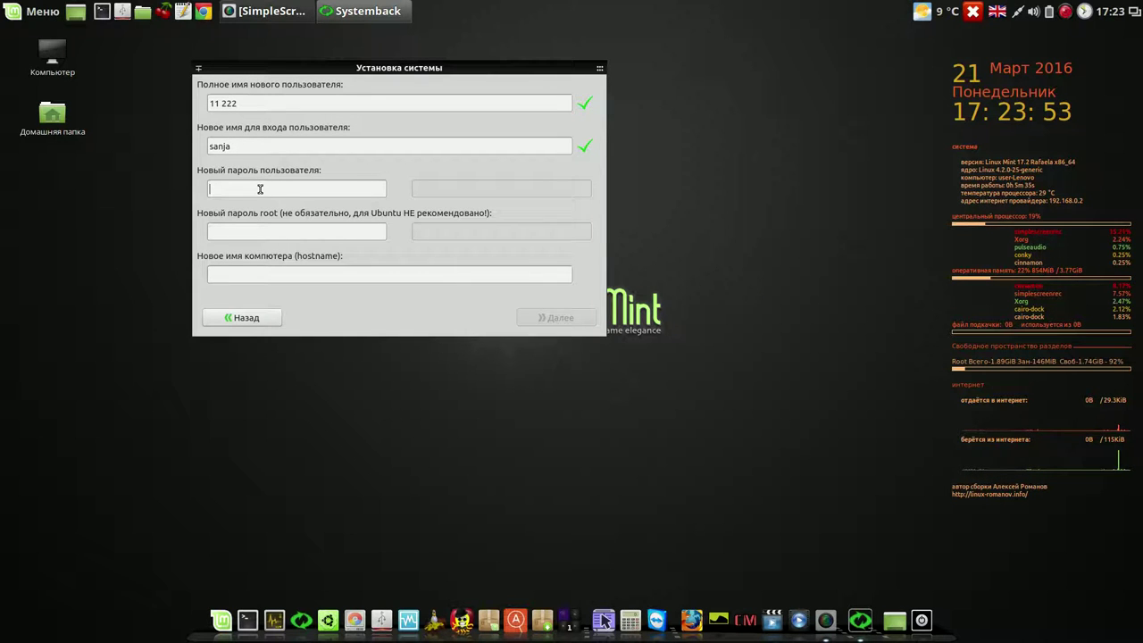
type("1")
- Set and confirm the user and root passwords, and enter hostname 'pc'
left_click(464, 189)
type("1")
left_click(358, 228)
type("1")
left_click(444, 232)
type("1")
left_click(364, 278)
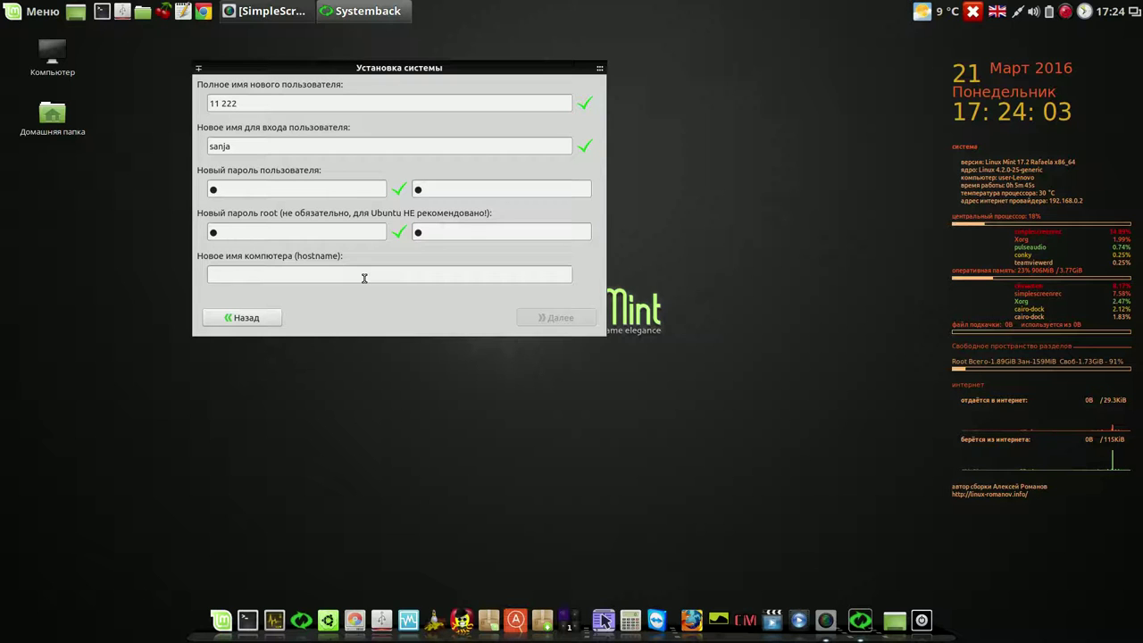
type("pc")
- Back out of the installation to Копирование системы and select /dev/sda1
left_click(552, 319)
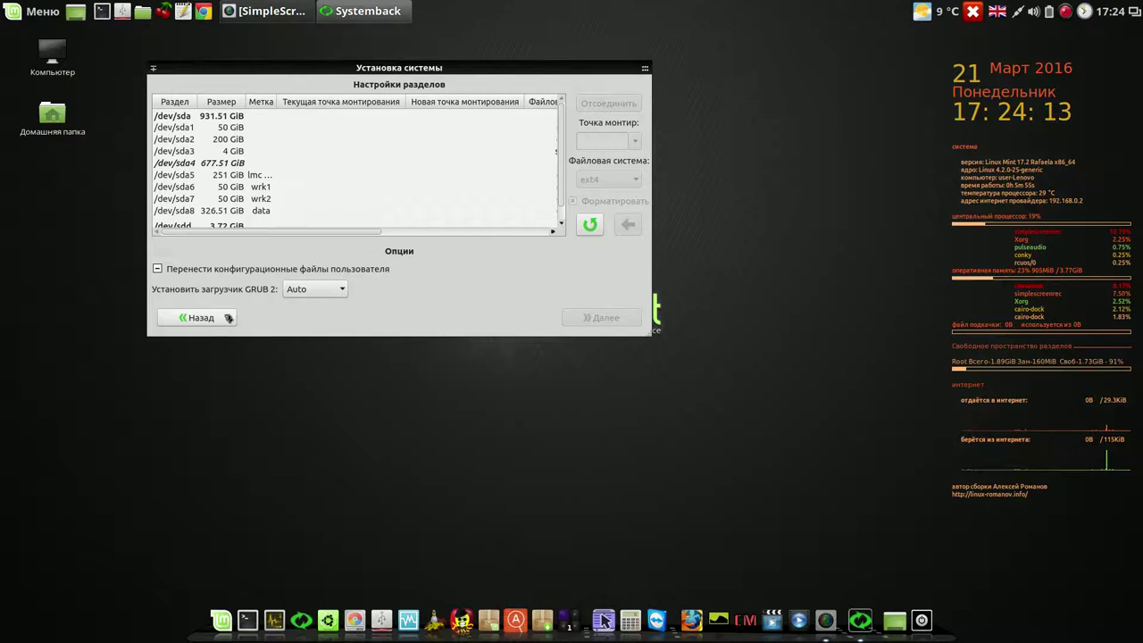
left_click(256, 315)
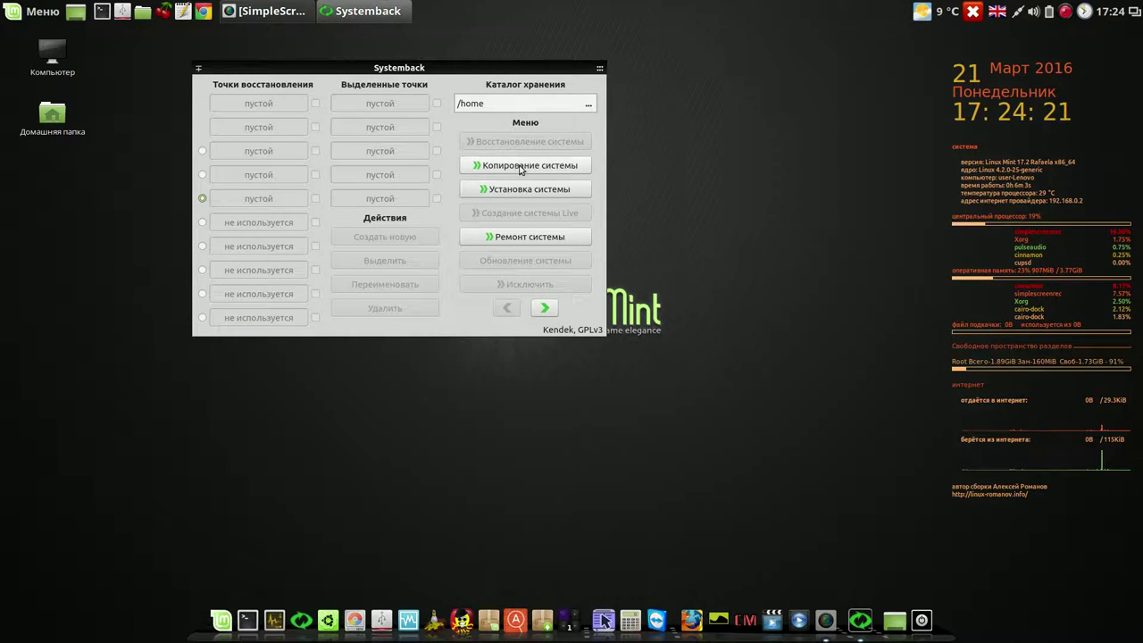
left_click(521, 169)
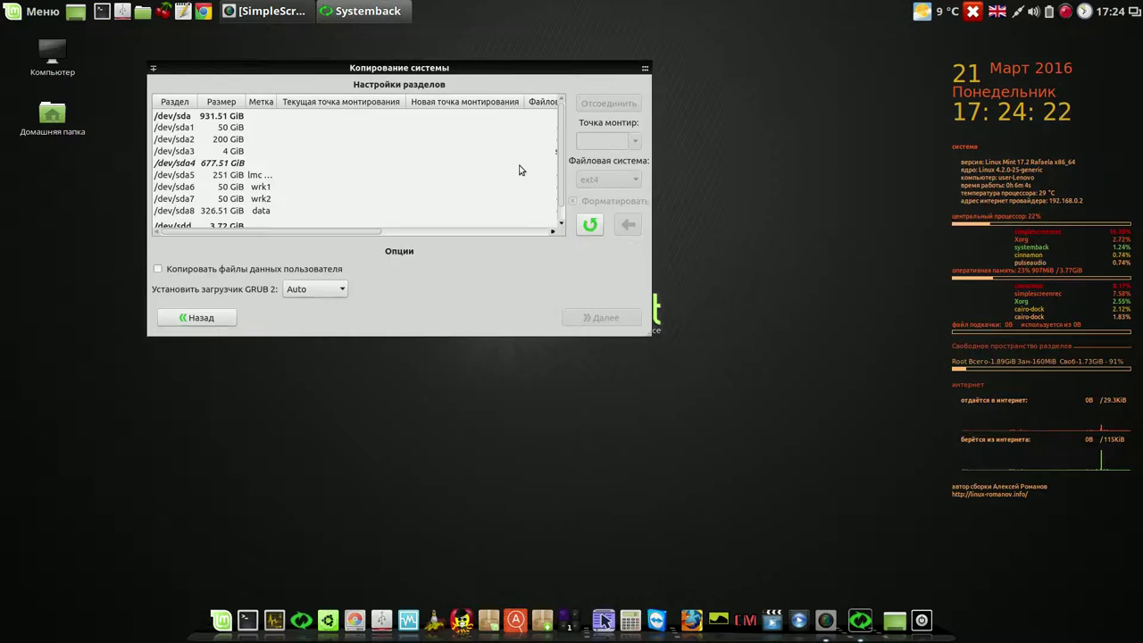
left_click(247, 128)
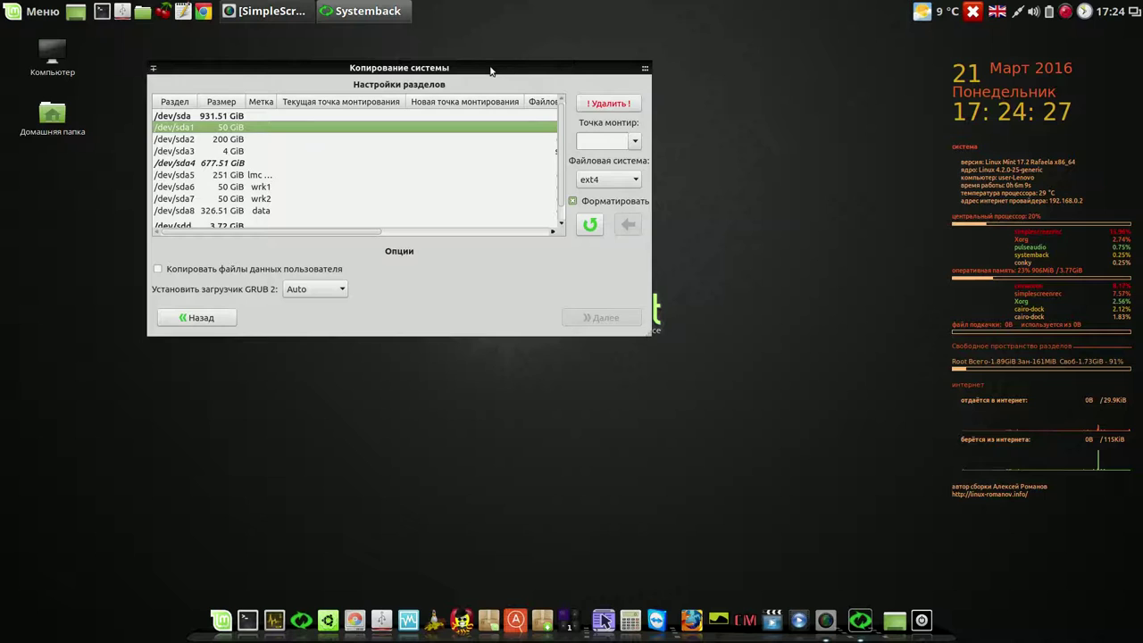
- Assign / as the mount point for /dev/sda1
left_click_drag(490, 71, 489, 55)
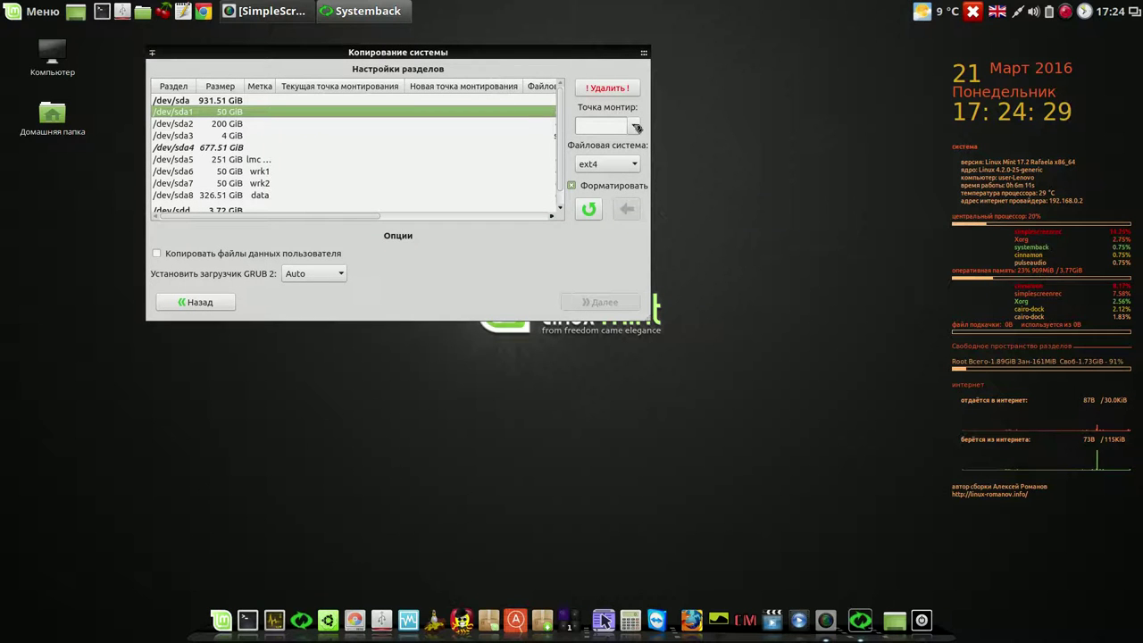
left_click(636, 128)
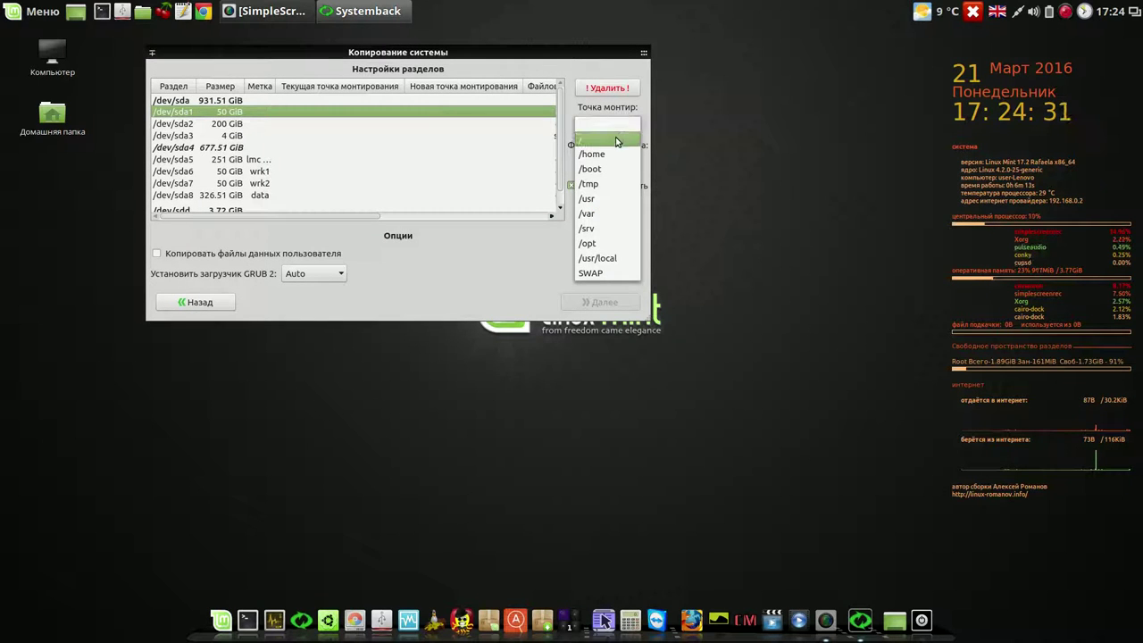
left_click(616, 141)
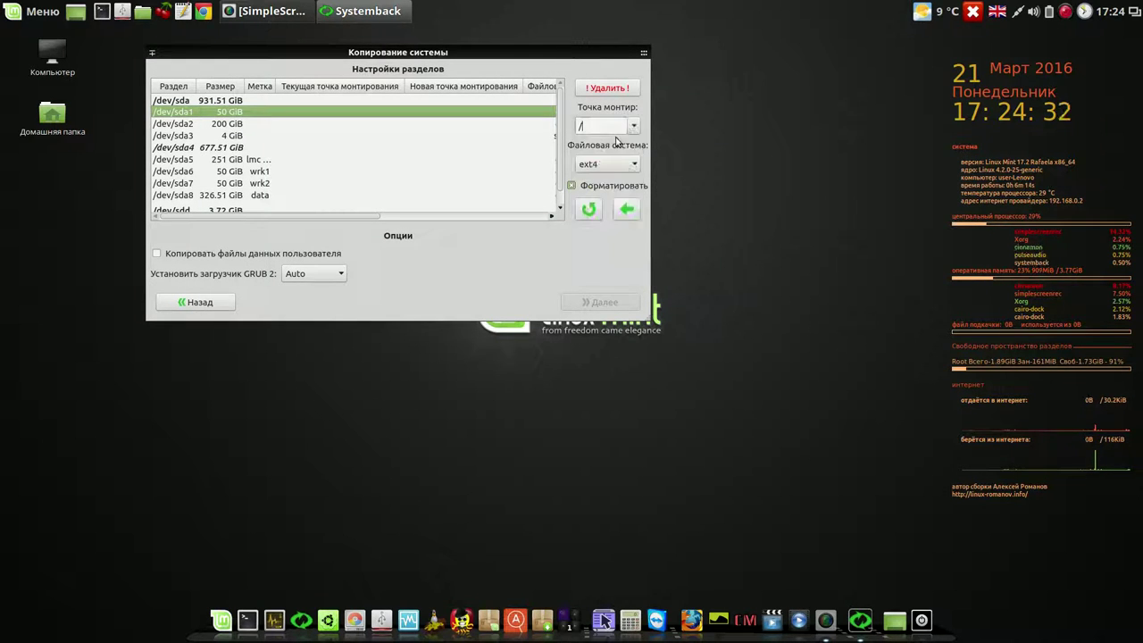
left_click(630, 209)
- Widen the dialog and assign SWAP as the mount point for /dev/sda3
left_click_drag(657, 320, 853, 337)
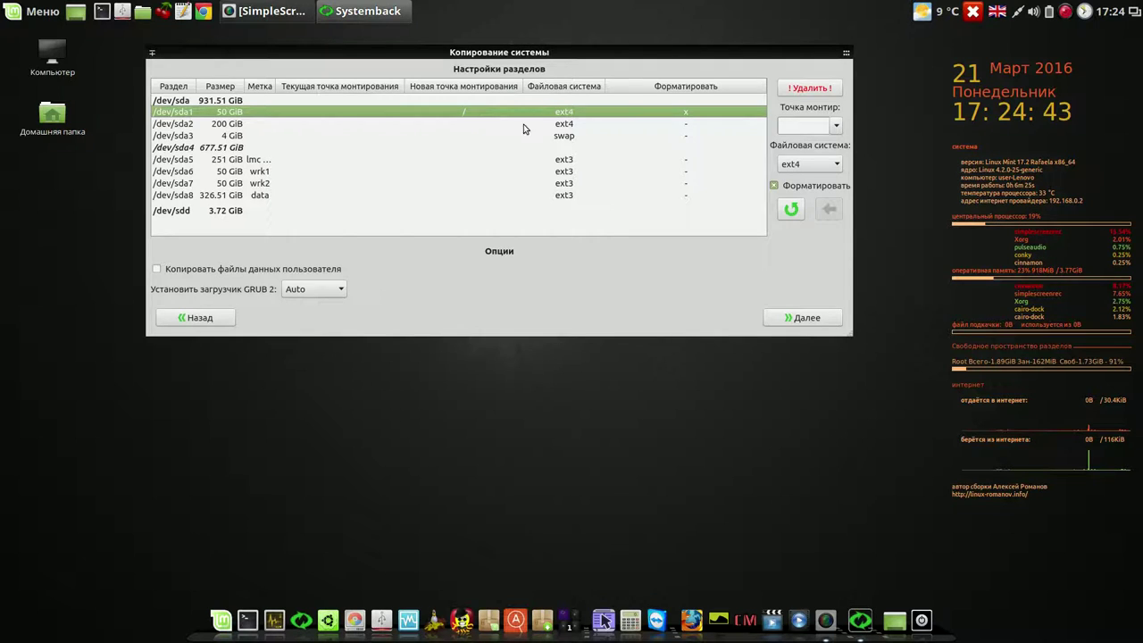
left_click(591, 127)
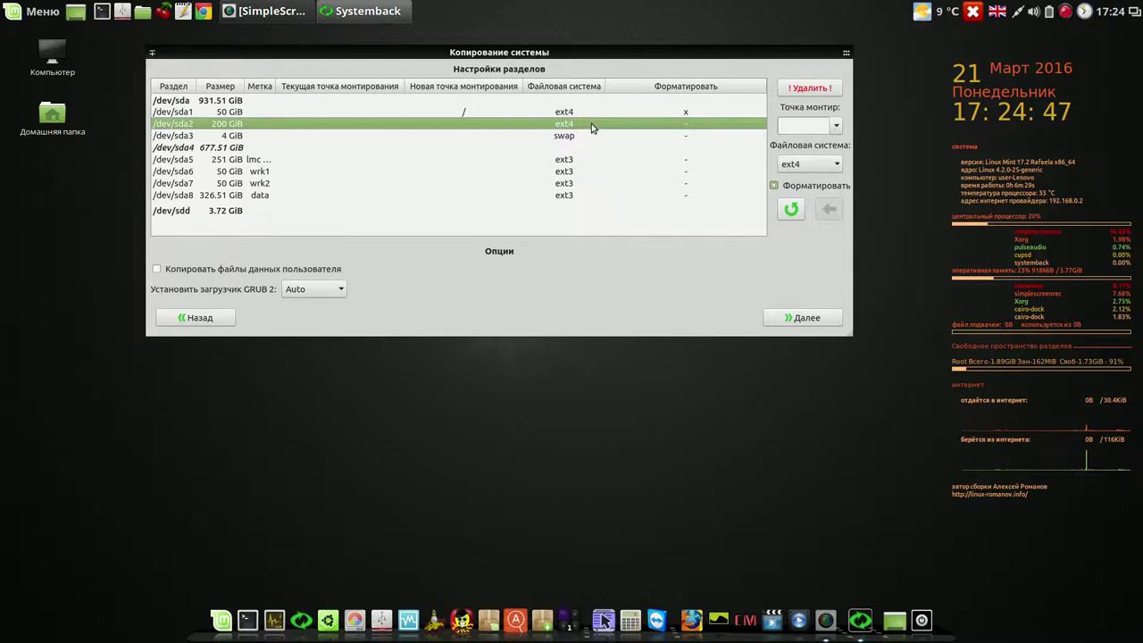
left_click(576, 137)
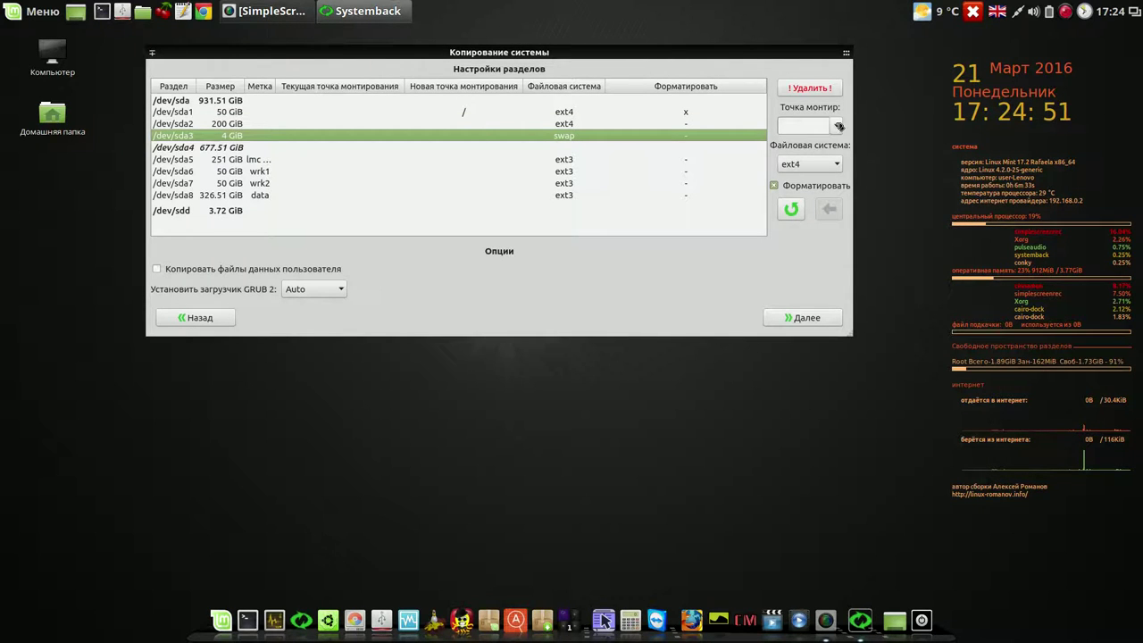
left_click(839, 127)
left_click(800, 257)
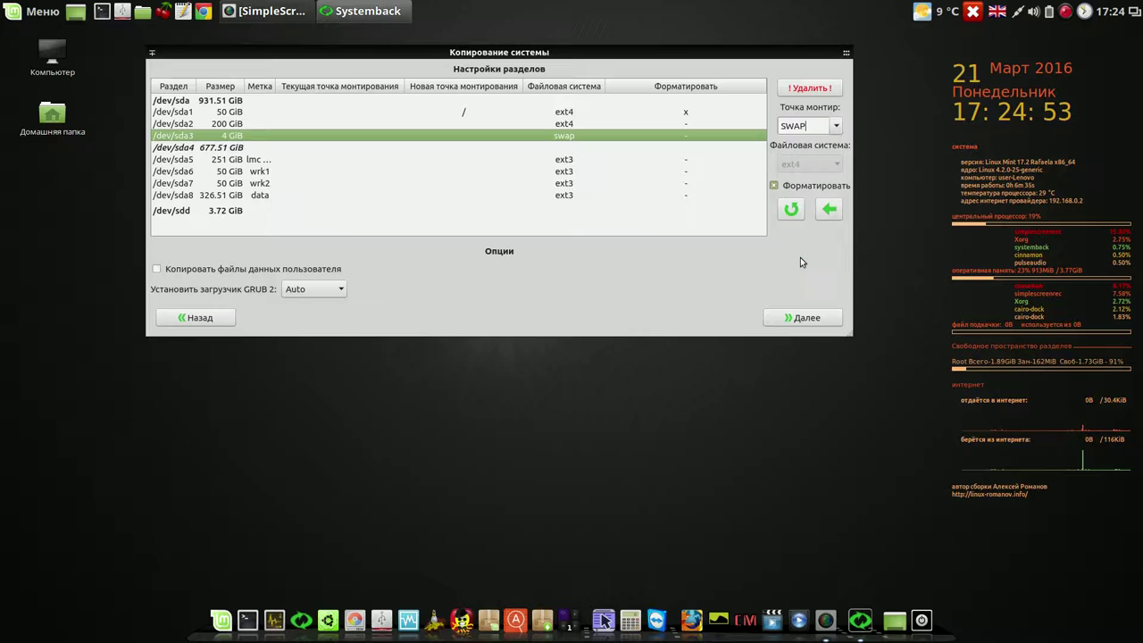
left_click(830, 210)
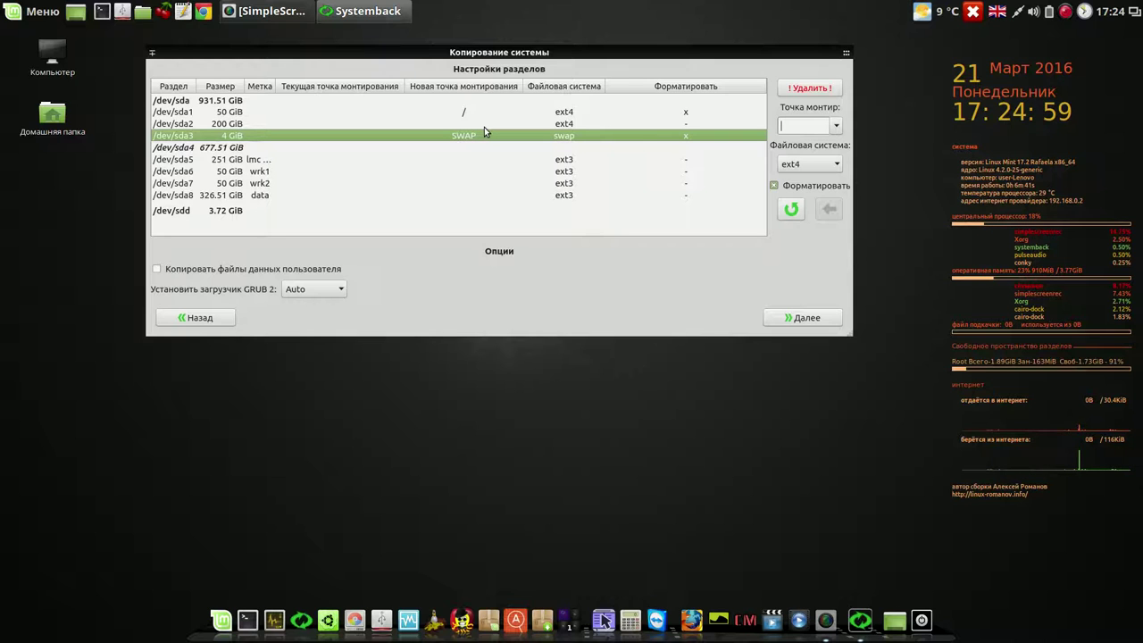
- Reach Systemback's copy confirmation, place a small empty gedit window top-left, and start the copy
left_click(801, 320)
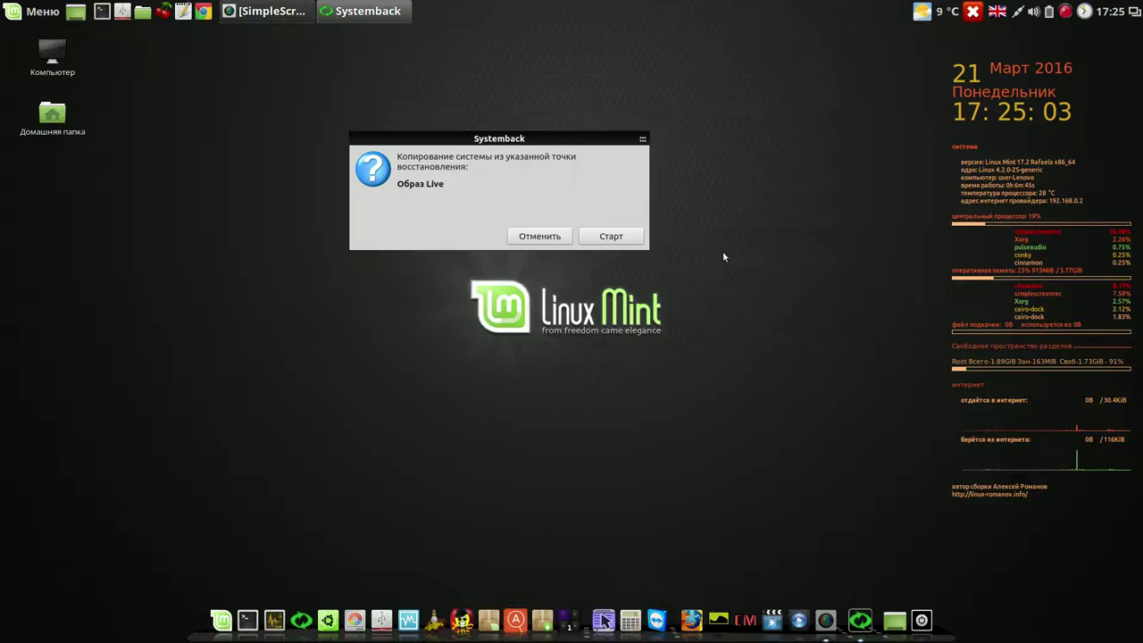
left_click_drag(596, 138, 834, 65)
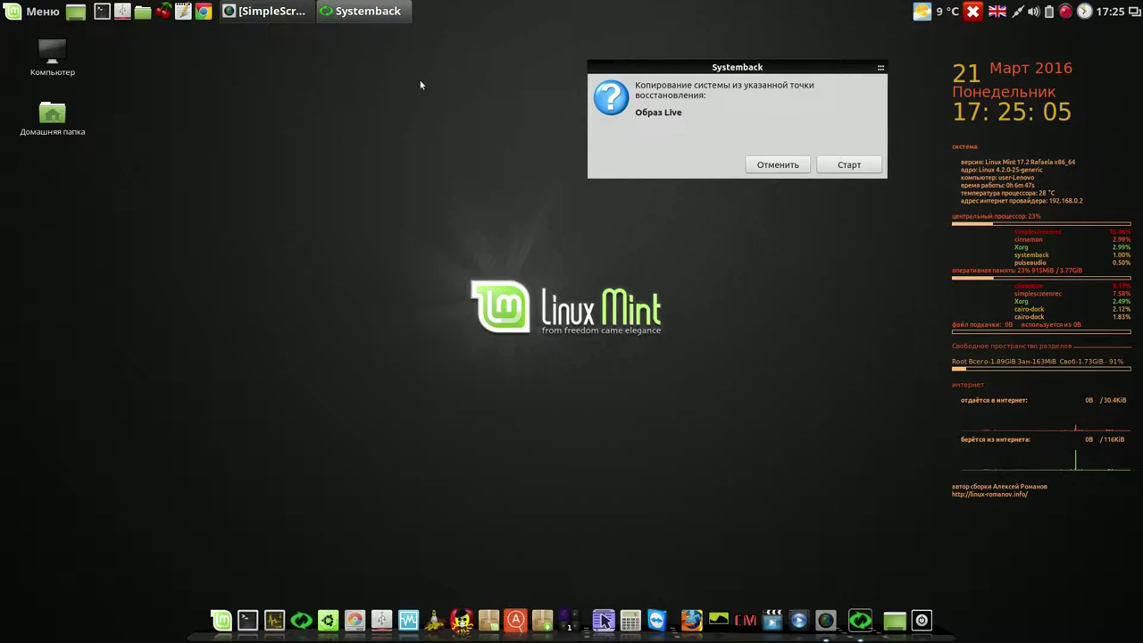
left_click(183, 11)
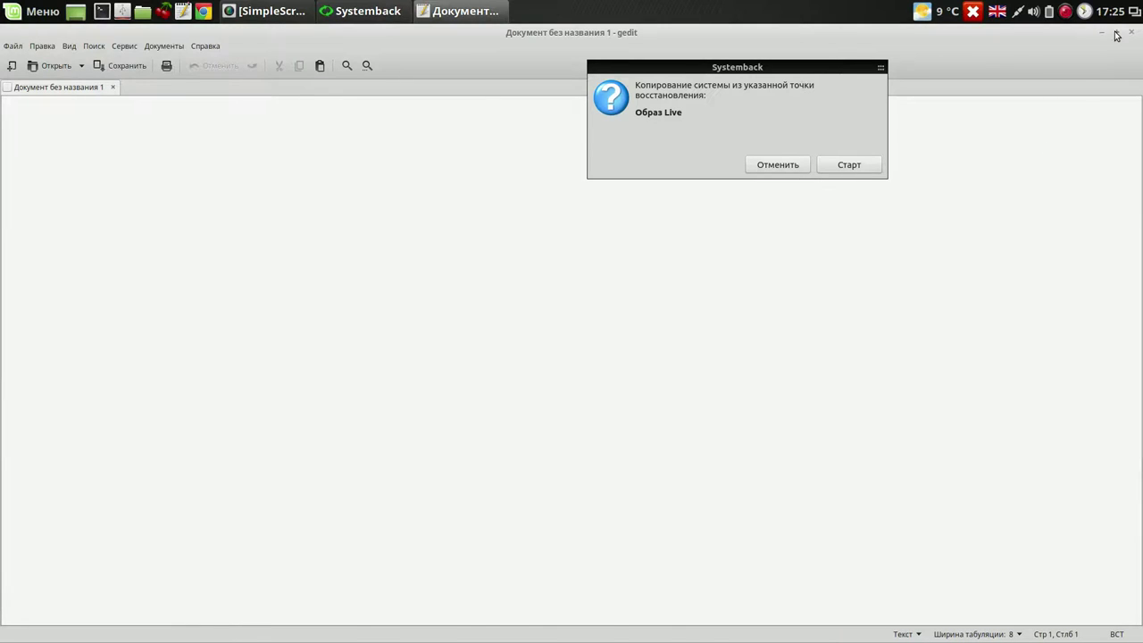
left_click(1116, 33)
left_click_drag(499, 165, 272, 55)
left_click_drag(534, 368, 409, 198)
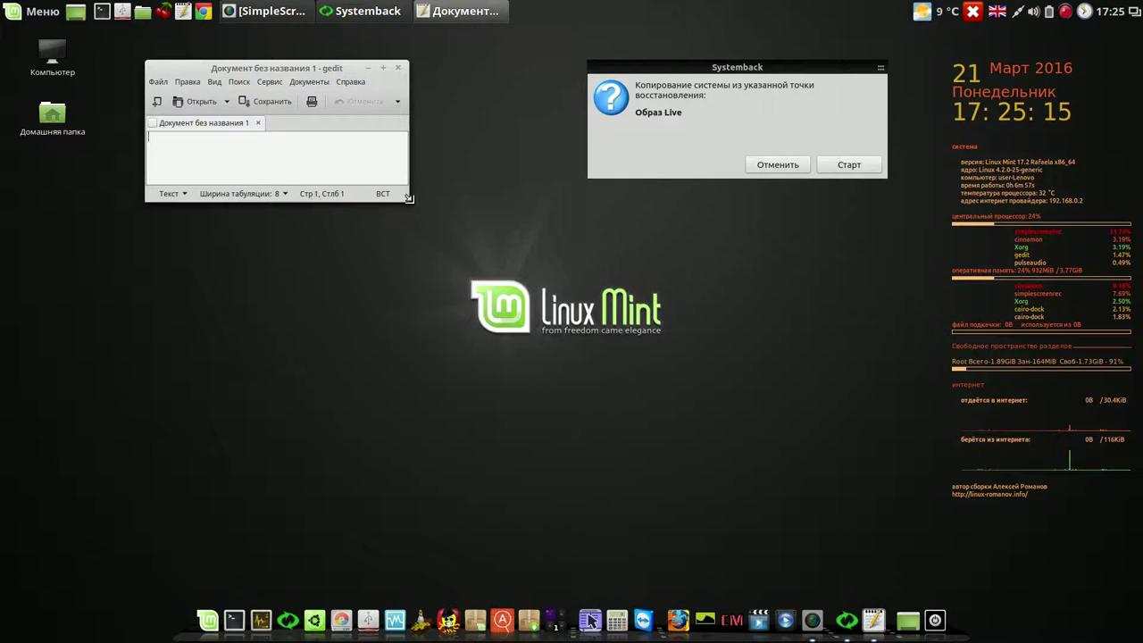
left_click(840, 164)
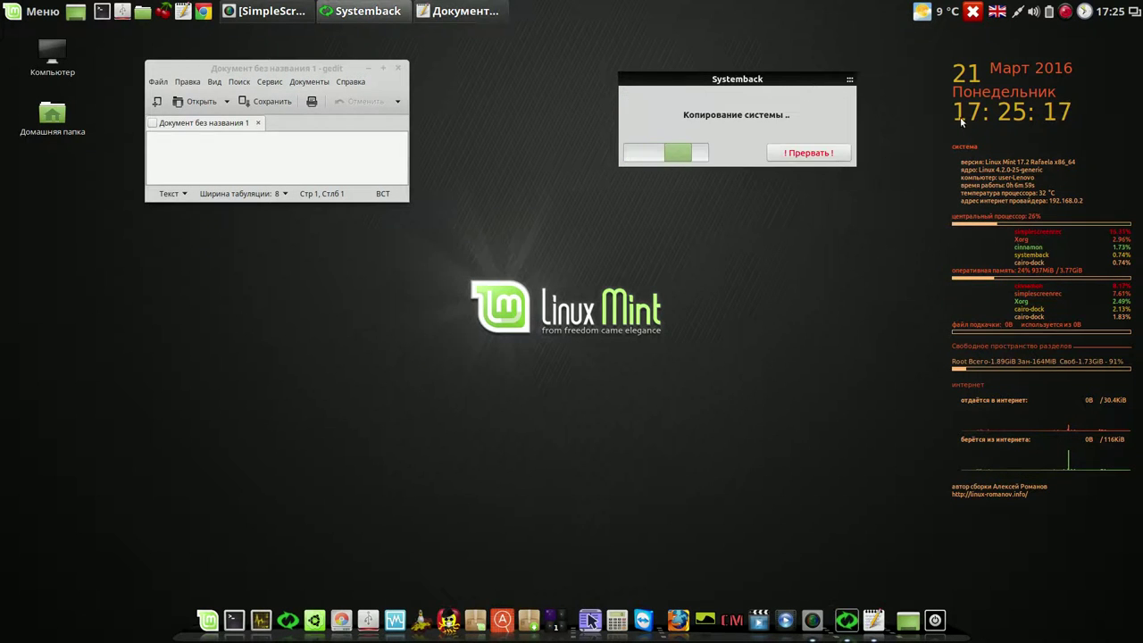
- Jot the copy start time 17-25-17 in the gedit document
left_click(311, 154)
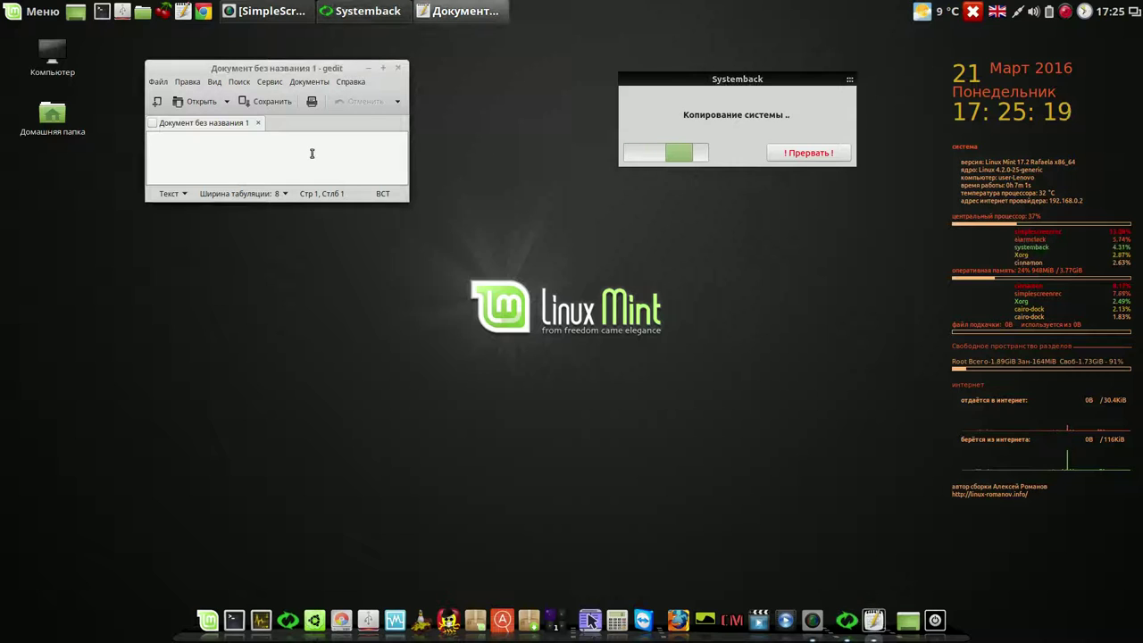
type("17")
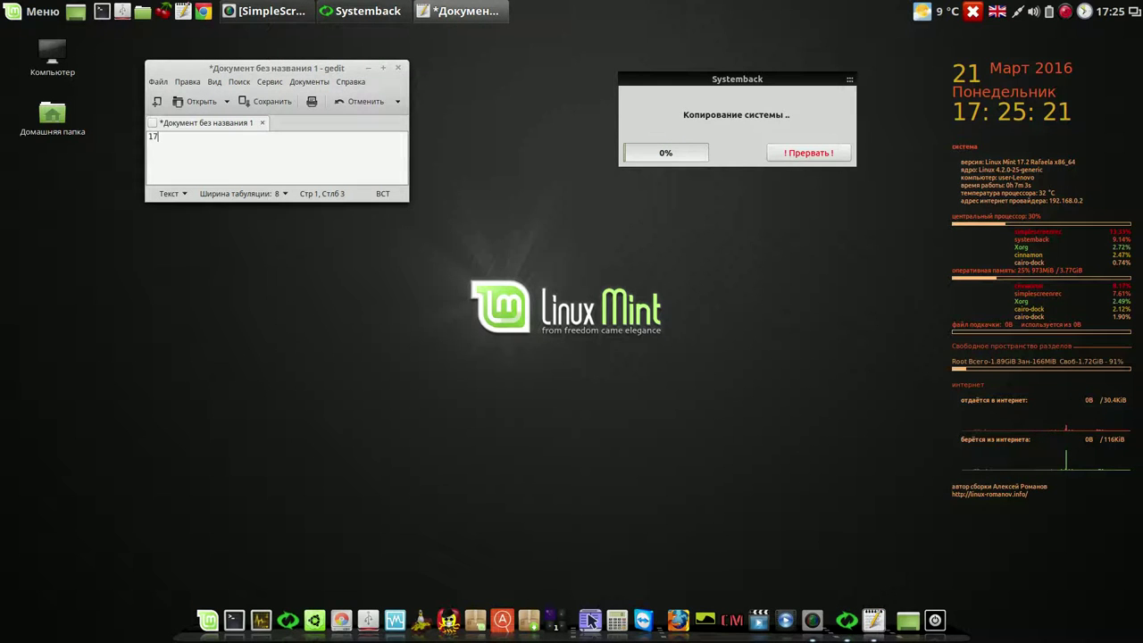
type("-25-17")
key("Return")
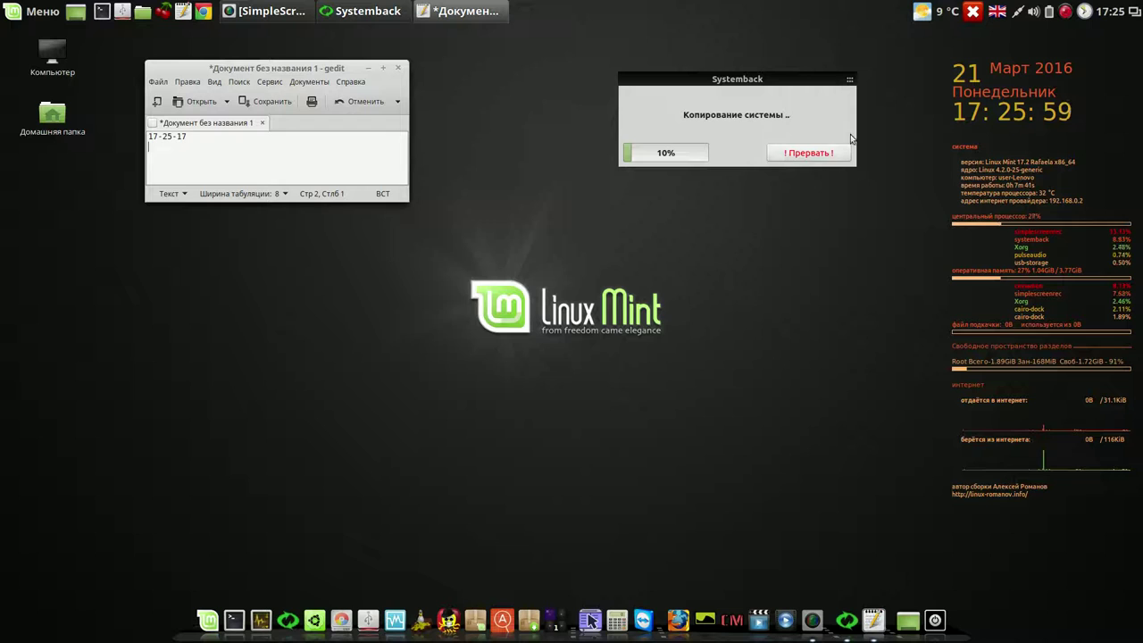
- Launch Google Chrome from the panel while the system copy keeps running
left_click(1066, 11)
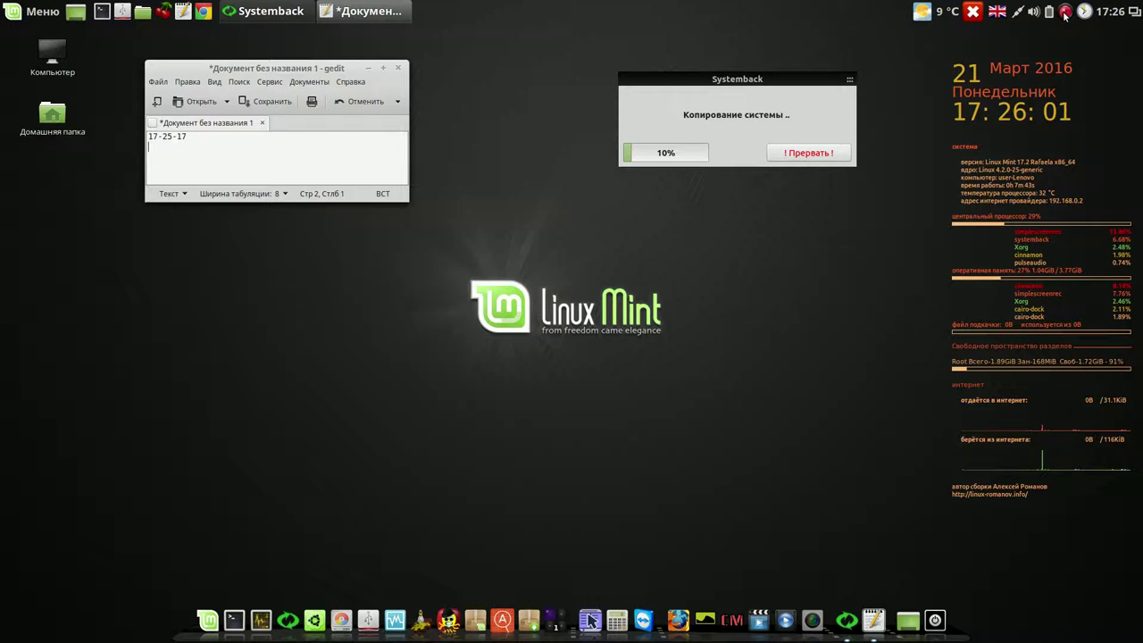
right_click(1066, 11)
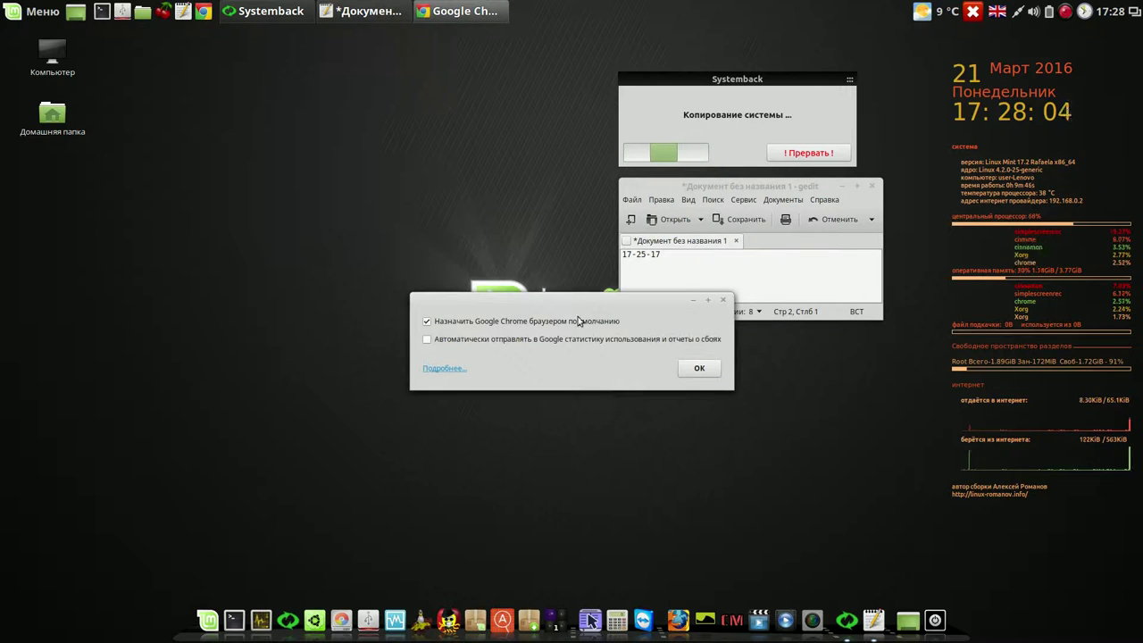
- Accept Chrome's first-run options, open a new tab and focus the Google search box
left_click(701, 369)
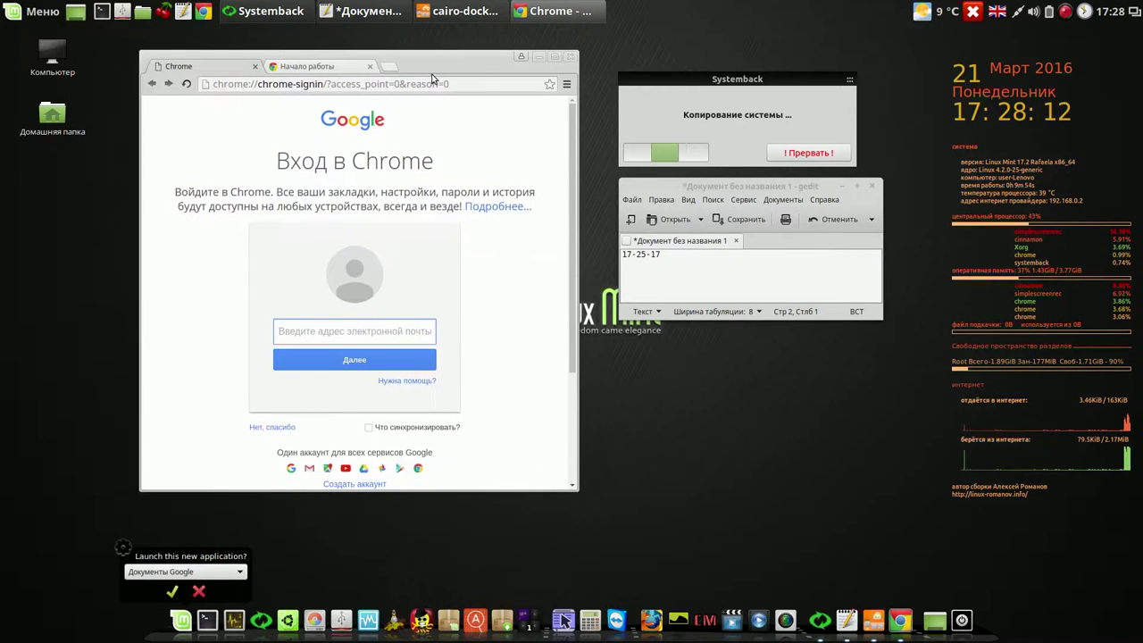
left_click(389, 67)
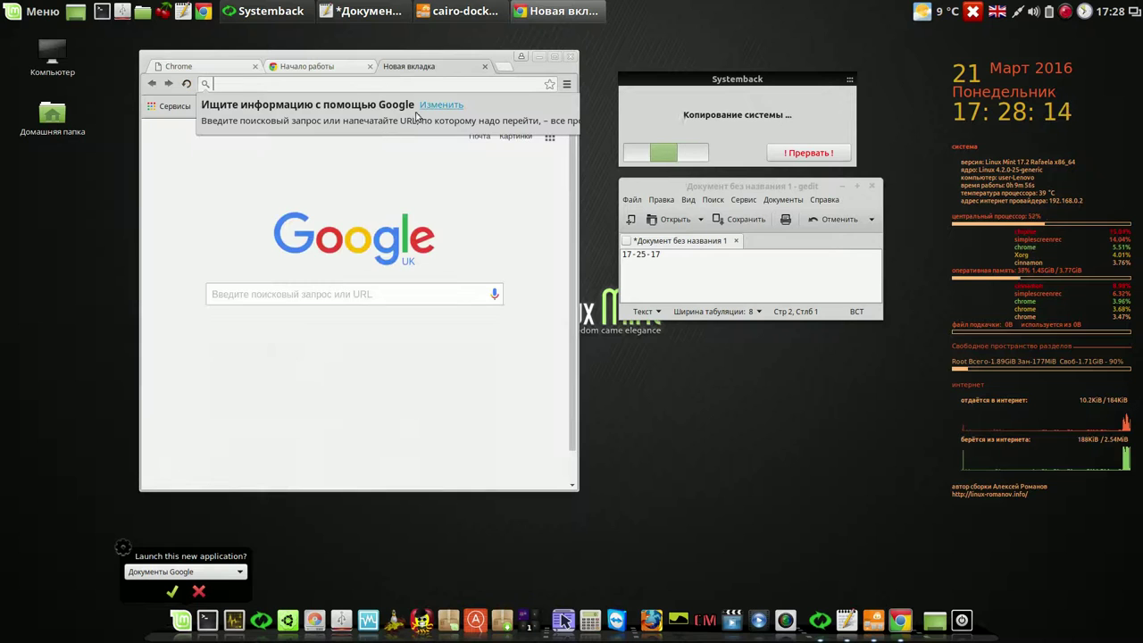
left_click(333, 293)
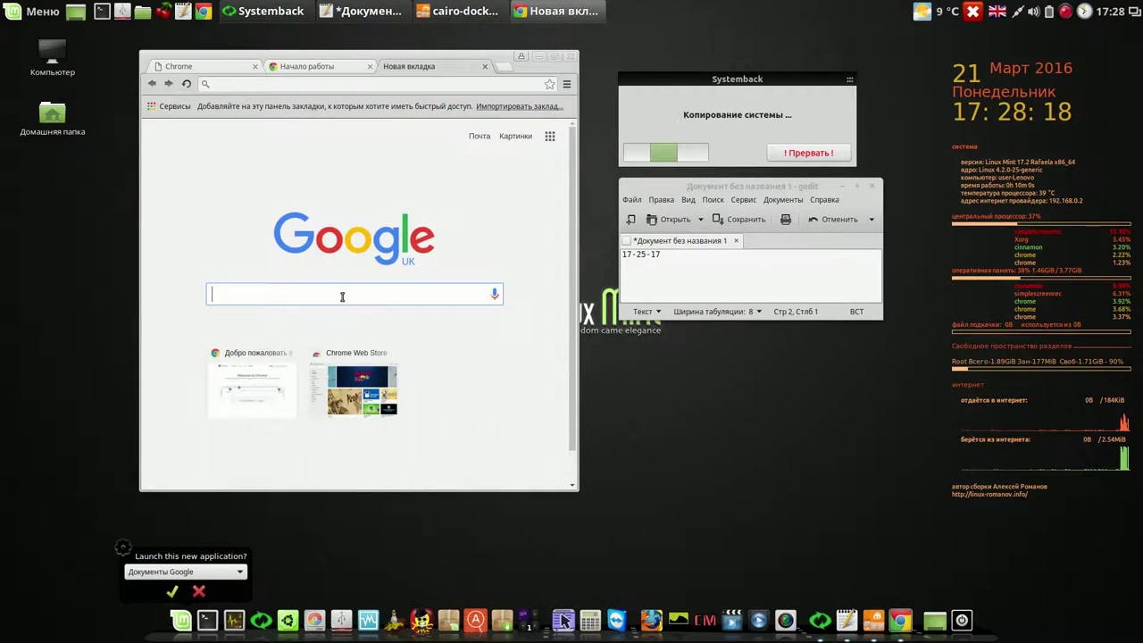
- Move the Chrome window up-left, make it wider and shorter, then close it
left_click_drag(491, 56, 455, 42)
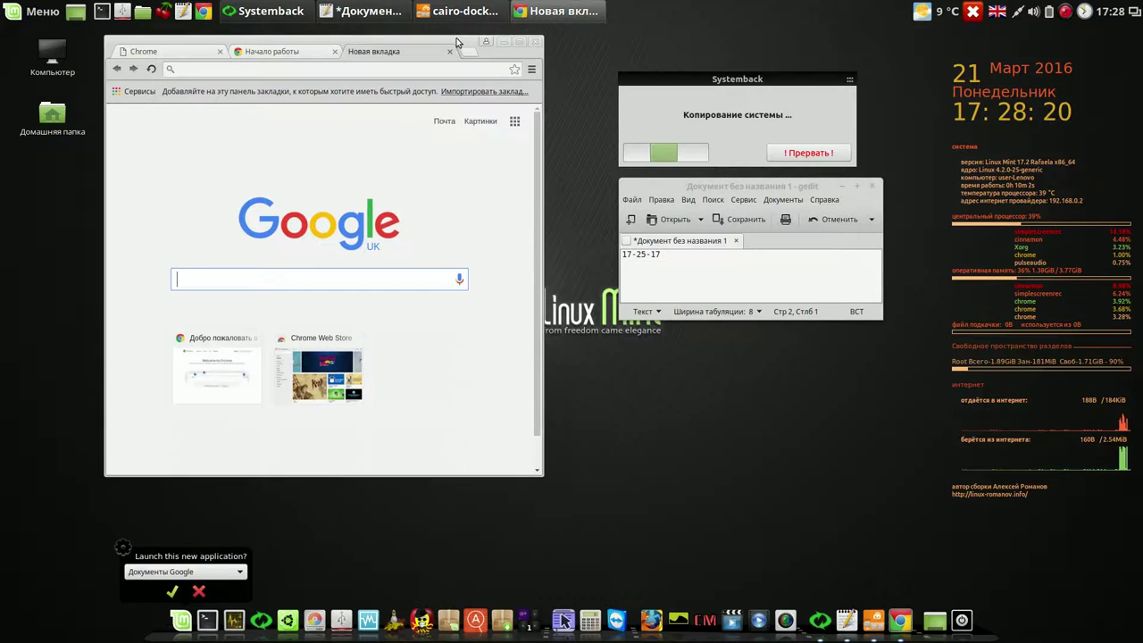
left_click(538, 471)
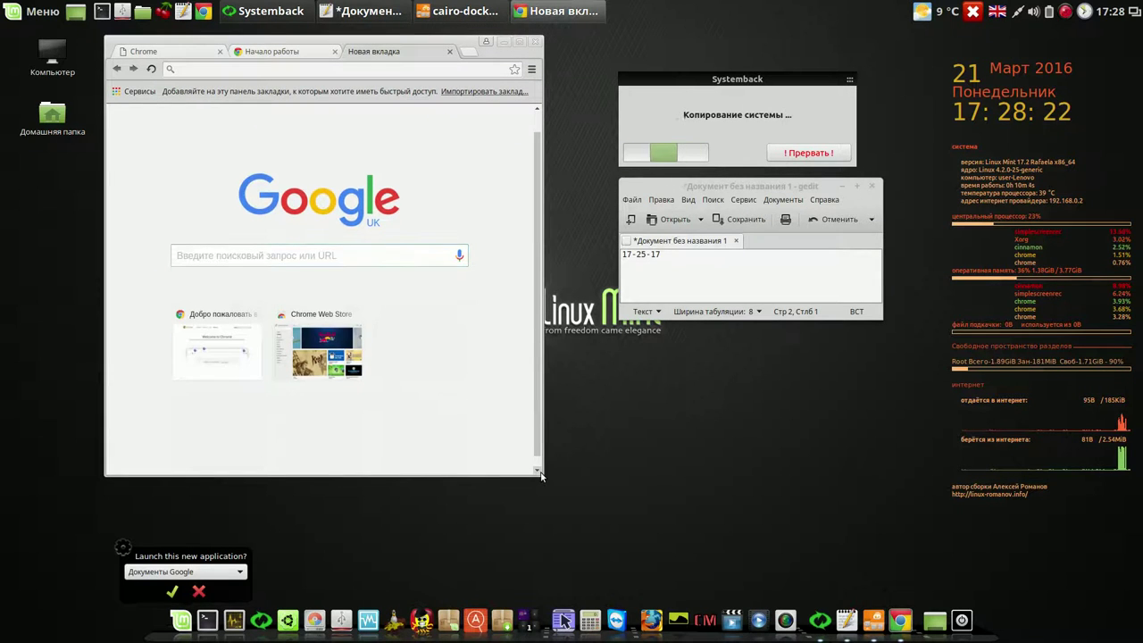
left_click_drag(540, 476, 589, 414)
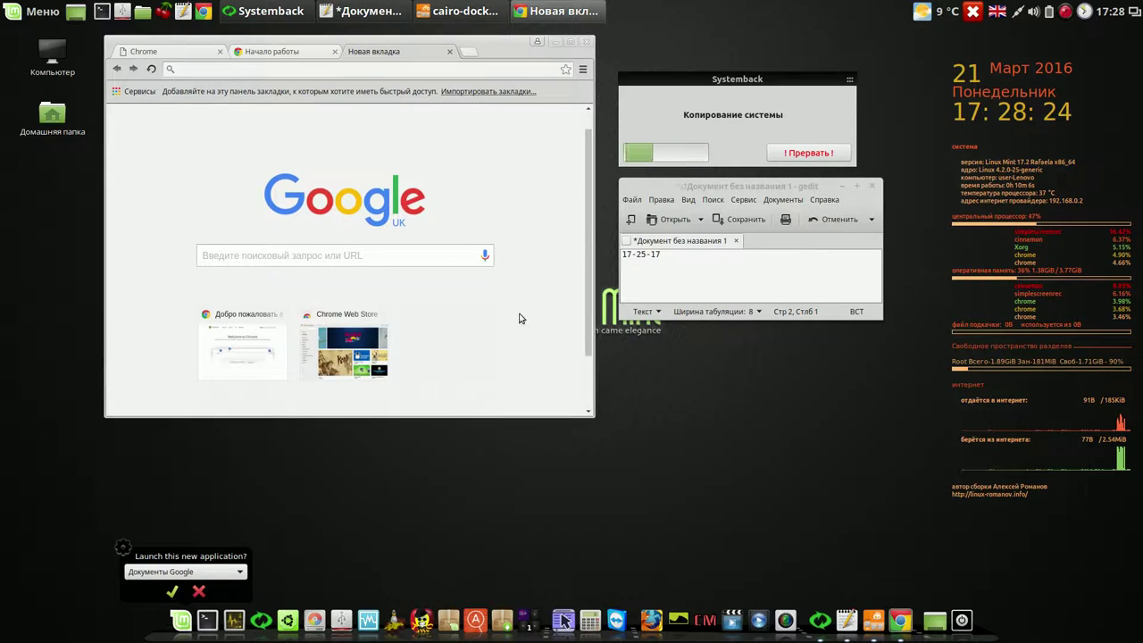
left_click(590, 42)
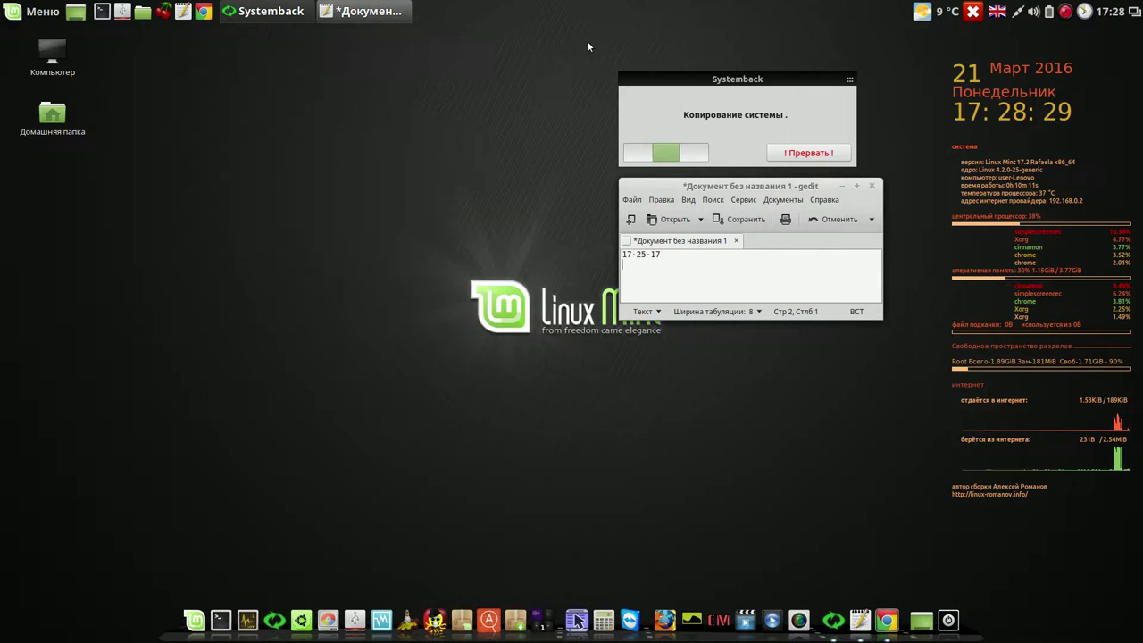
- Launch LibreOffice Writer, dismiss Systemback's copy-finished notice, then close Writer
left_click(36, 13)
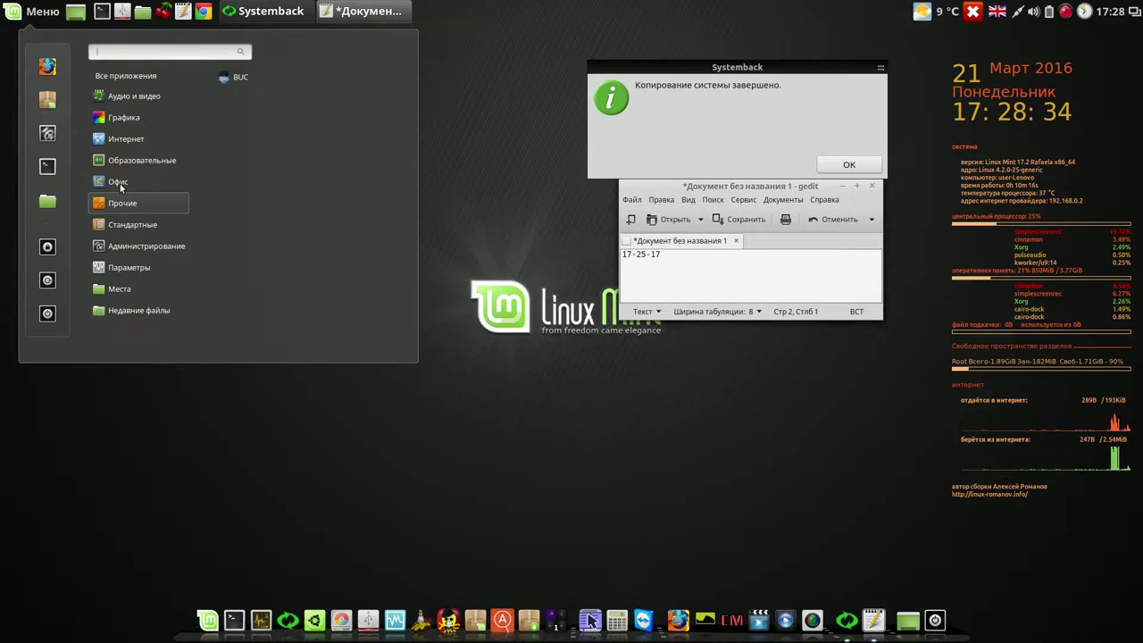
left_click(271, 206)
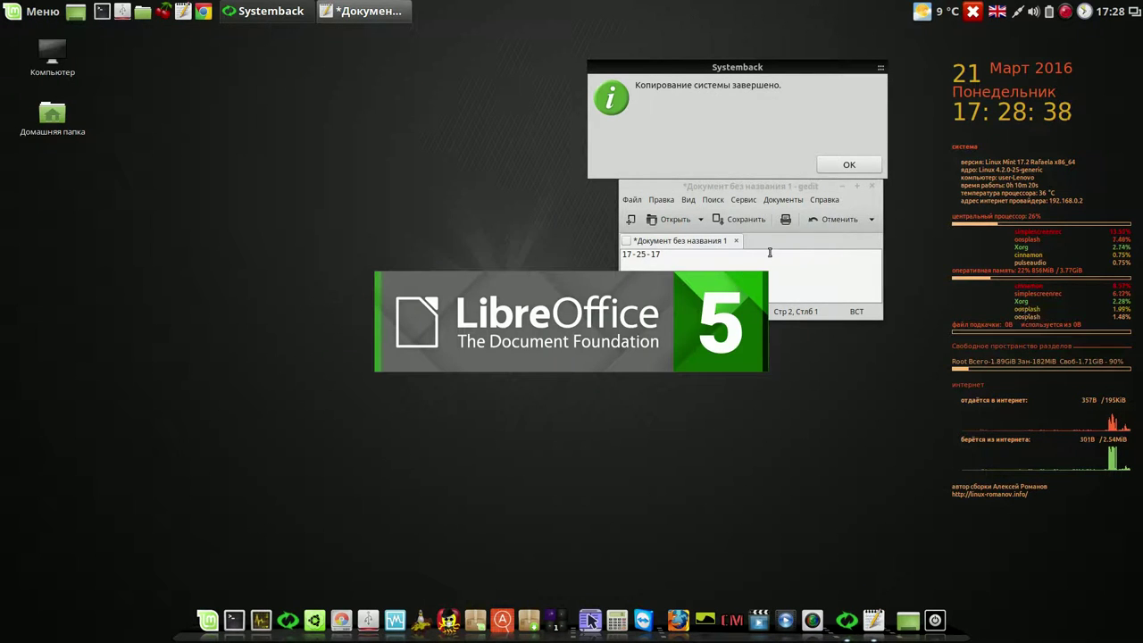
left_click(851, 165)
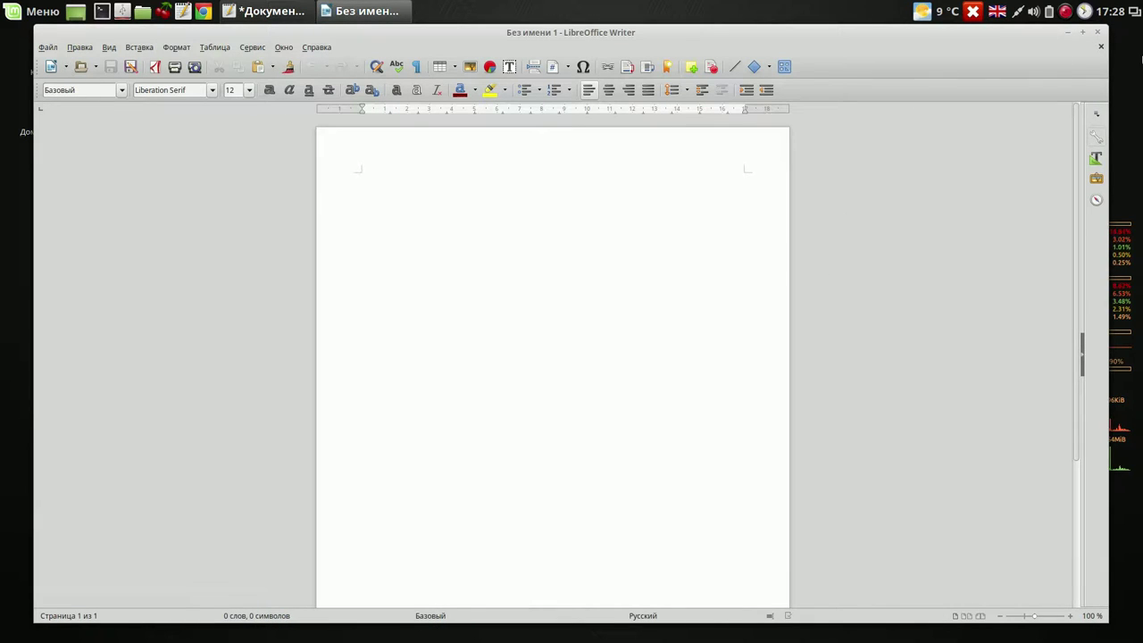
left_click(1100, 32)
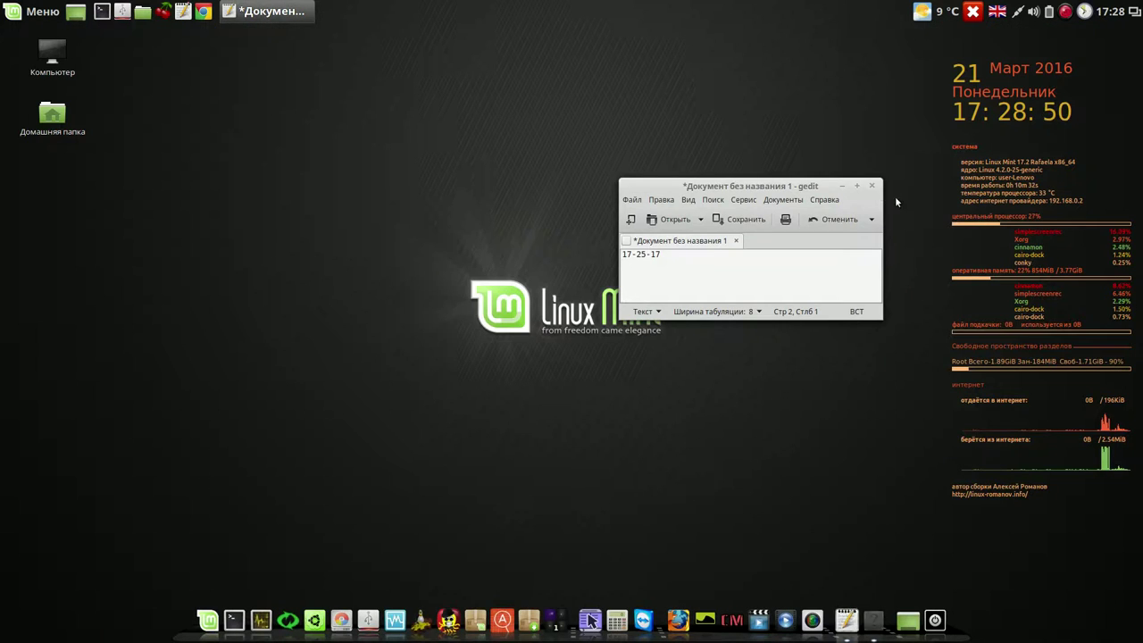
- Move the gedit note up and close it, discarding the unsaved changes
left_click_drag(823, 189, 853, 108)
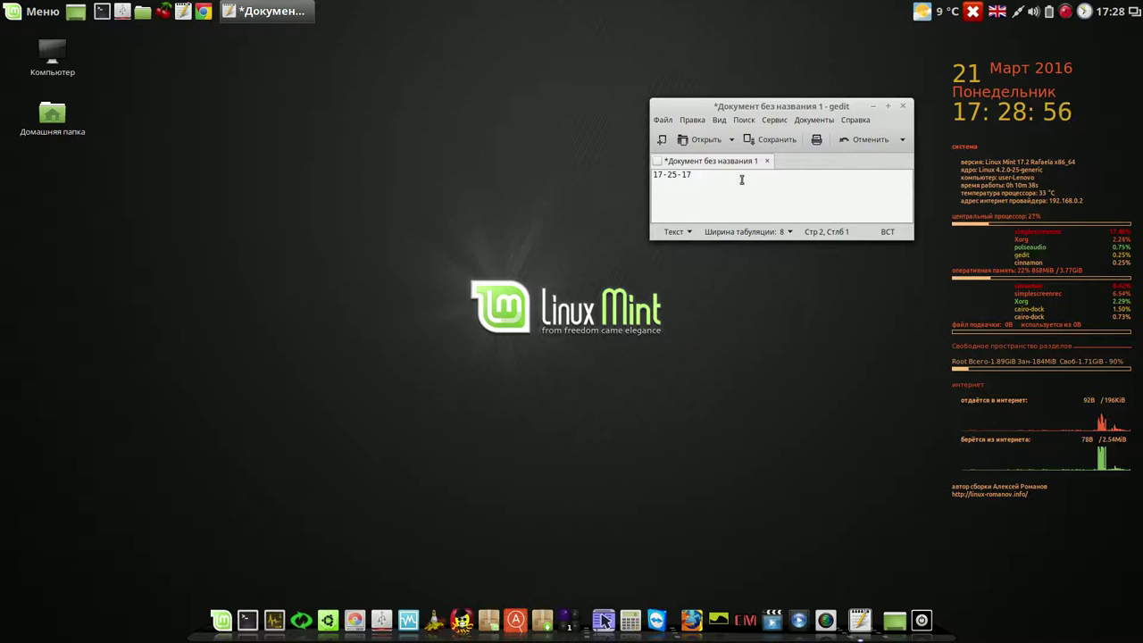
left_click(905, 108)
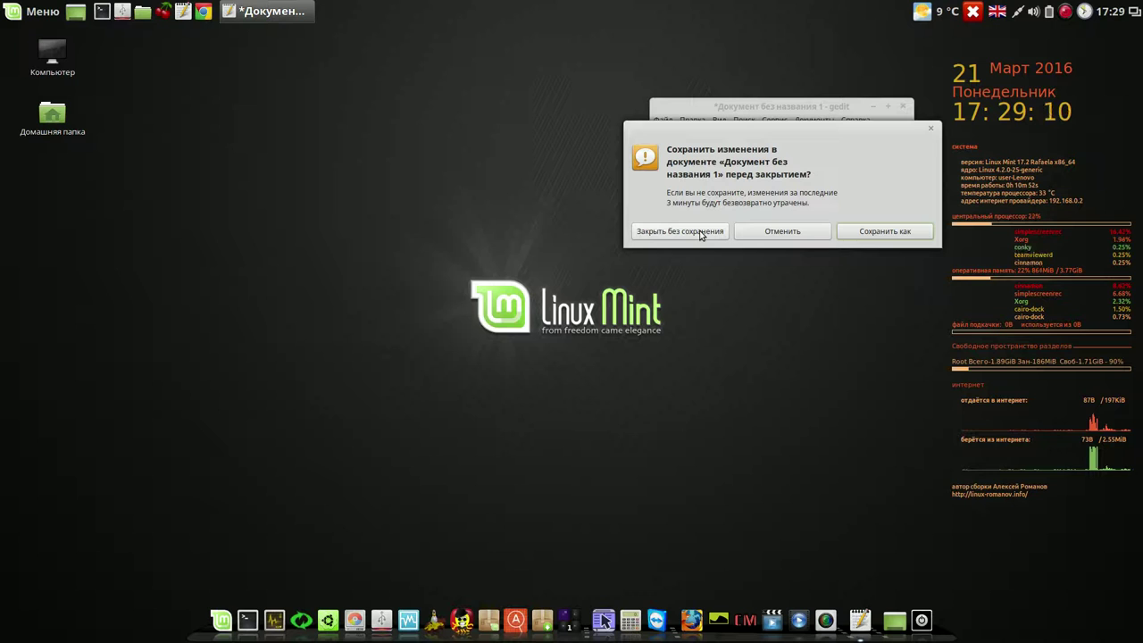
left_click(701, 233)
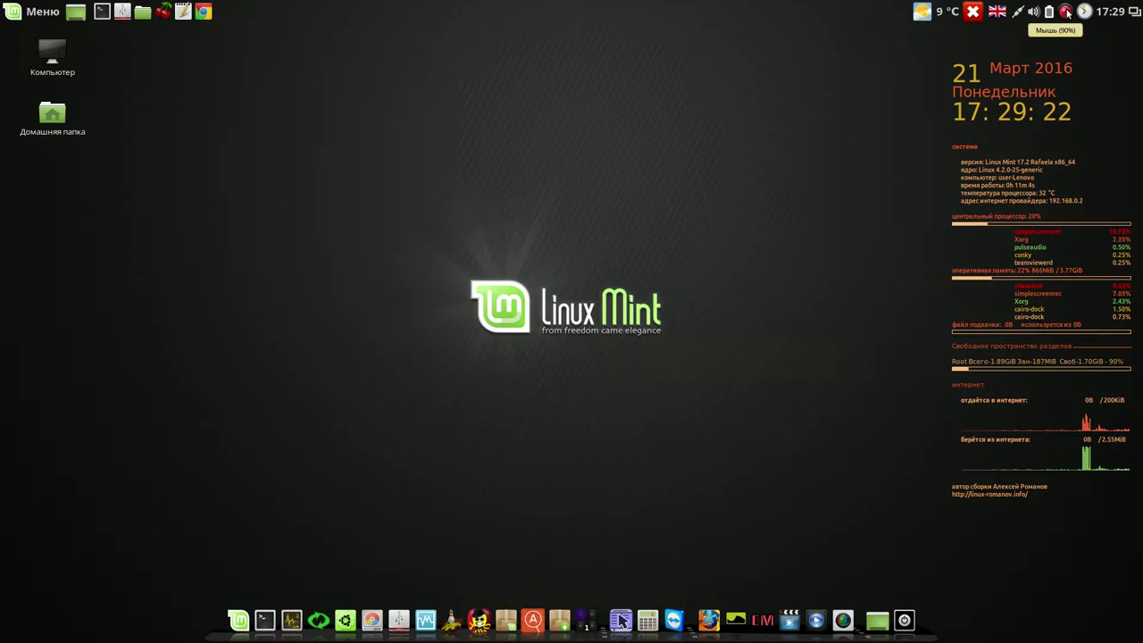
- Show the panel clock's calendar for Monday, March 21, 2016
right_click(1067, 12)
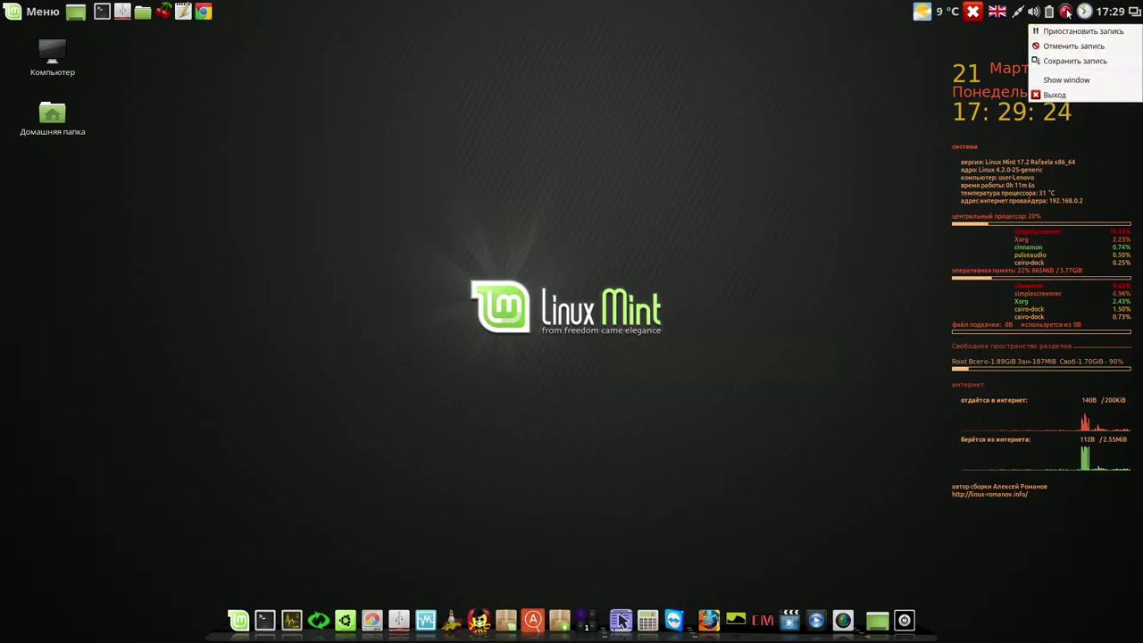
left_click(1060, 29)
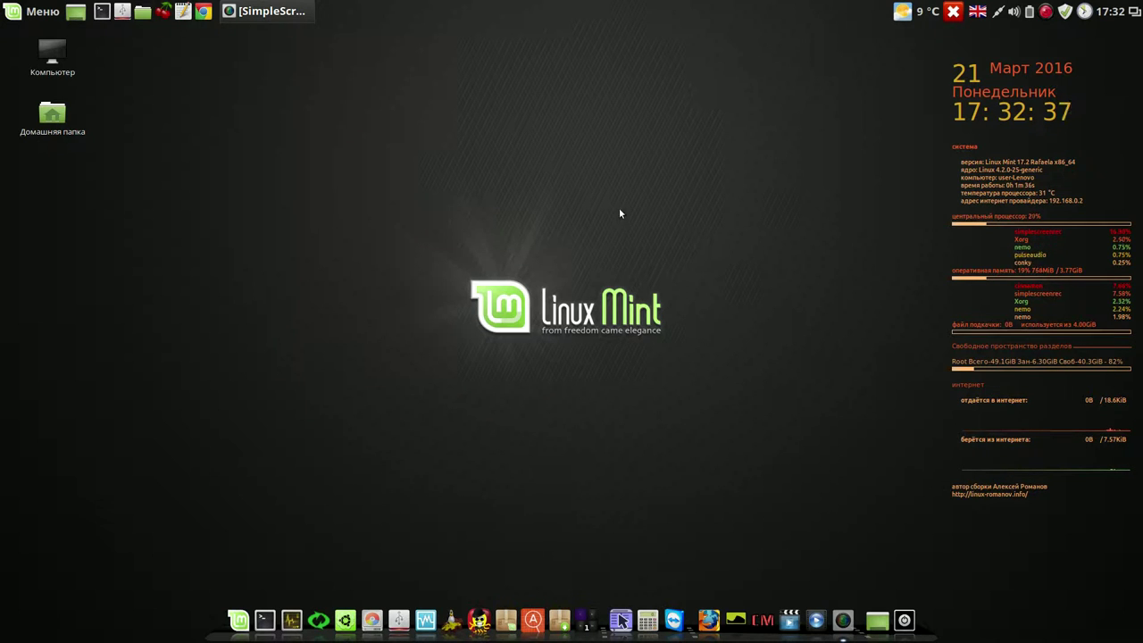
left_click(1111, 12)
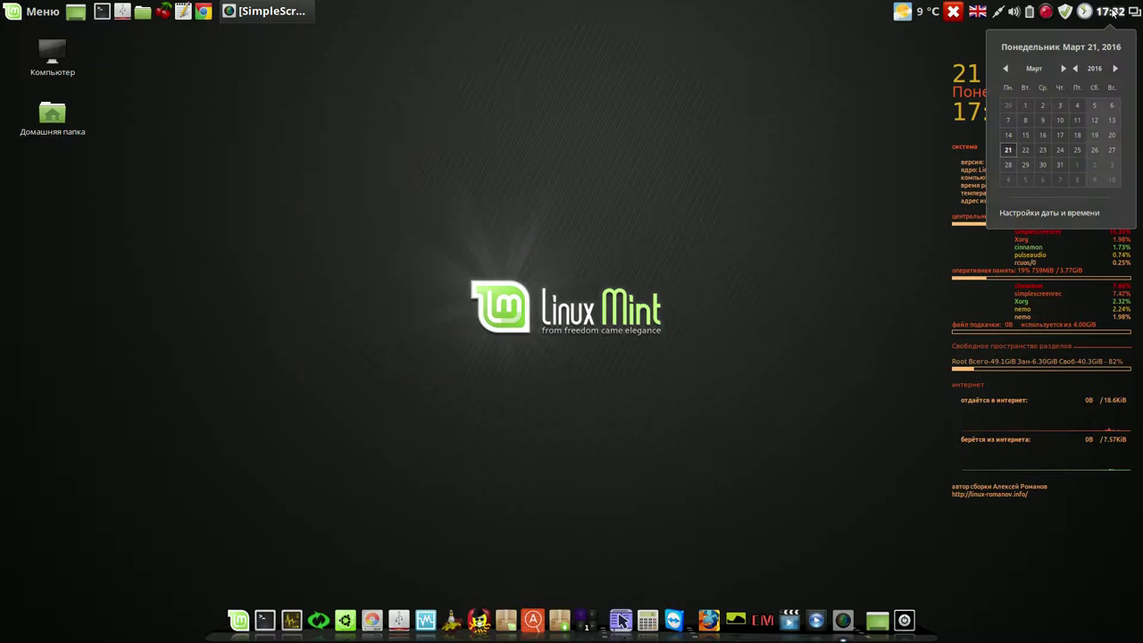
- Open Date and Time settings and unlock them with the account password
left_click(1049, 214)
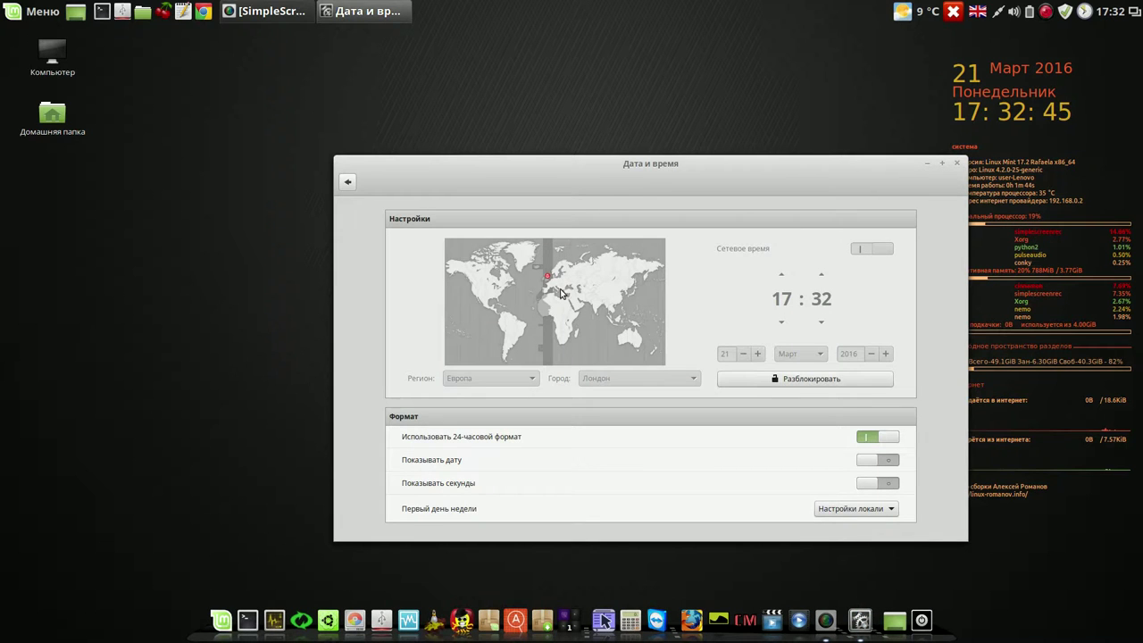
left_click(785, 378)
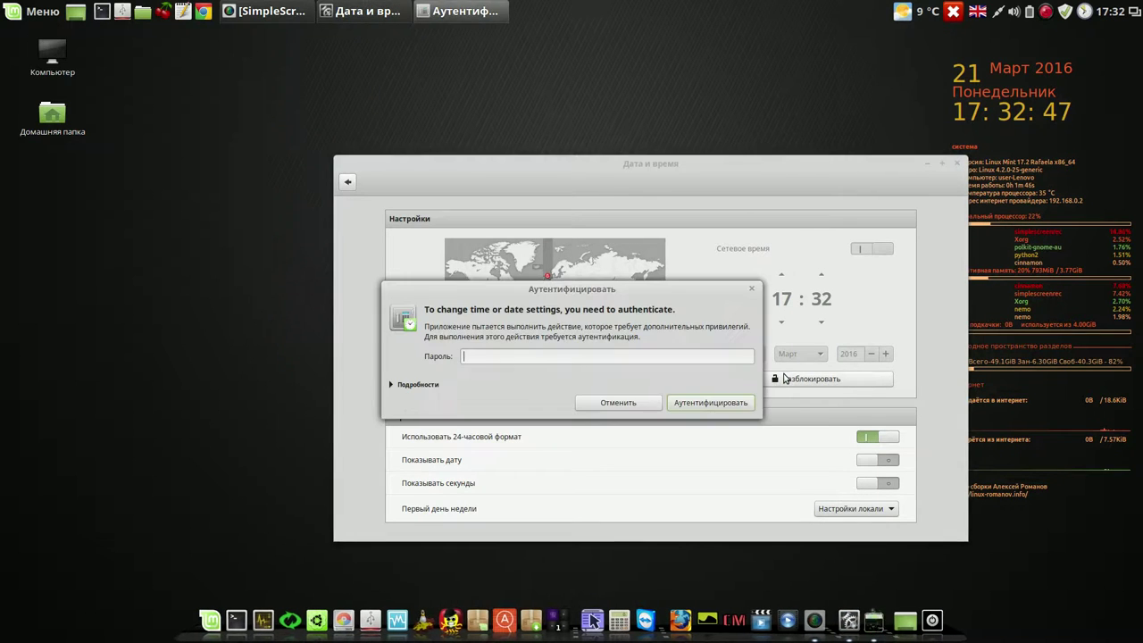
type("111")
key("Return")
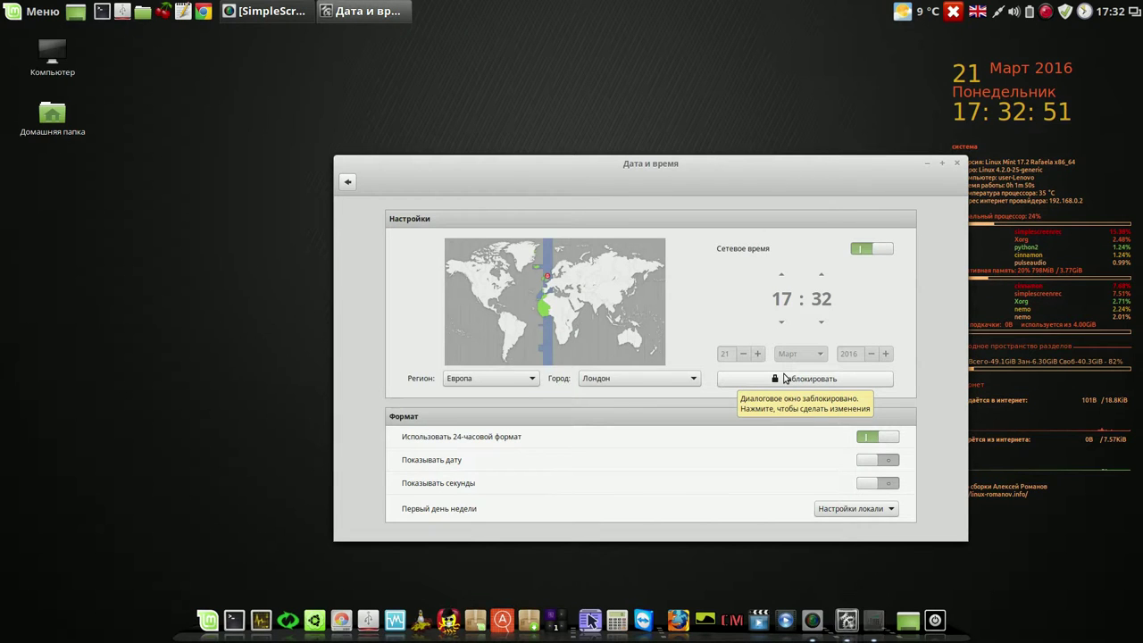
- Set the time zone to Азия / Екатеринбург on the map, so the clock reads 22:33
left_click_drag(676, 169, 629, 81)
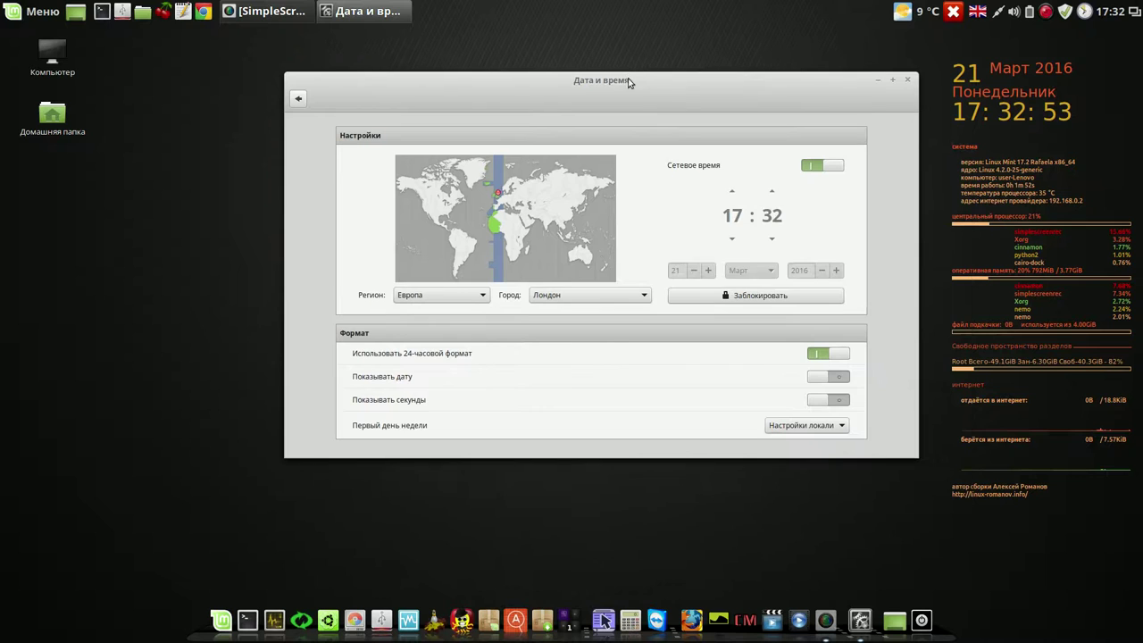
left_click(642, 297)
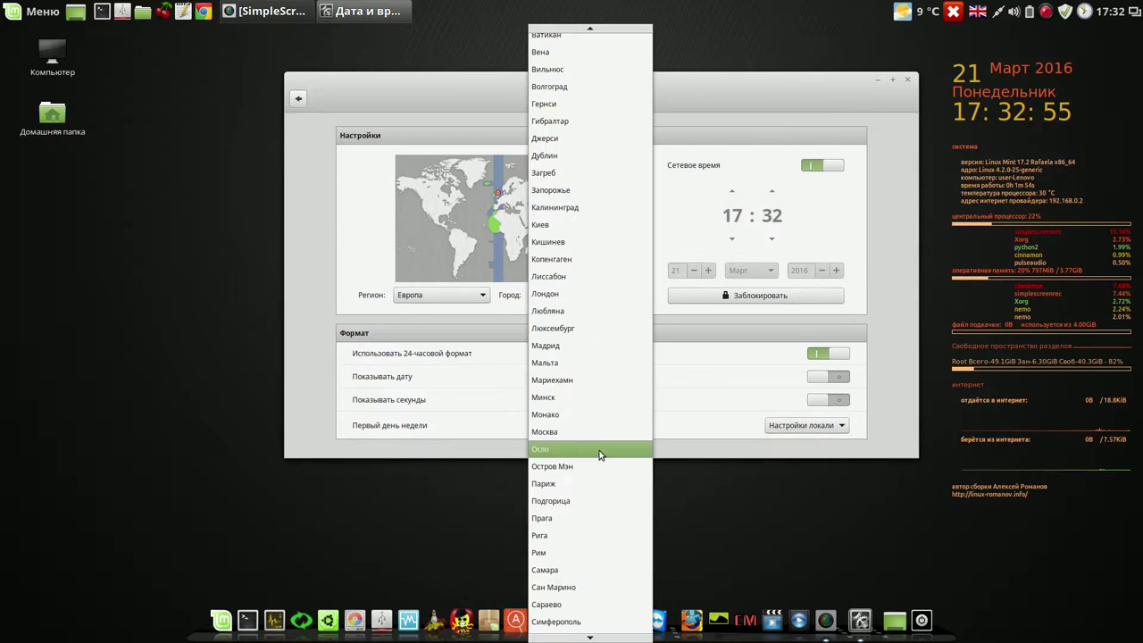
left_click(748, 141)
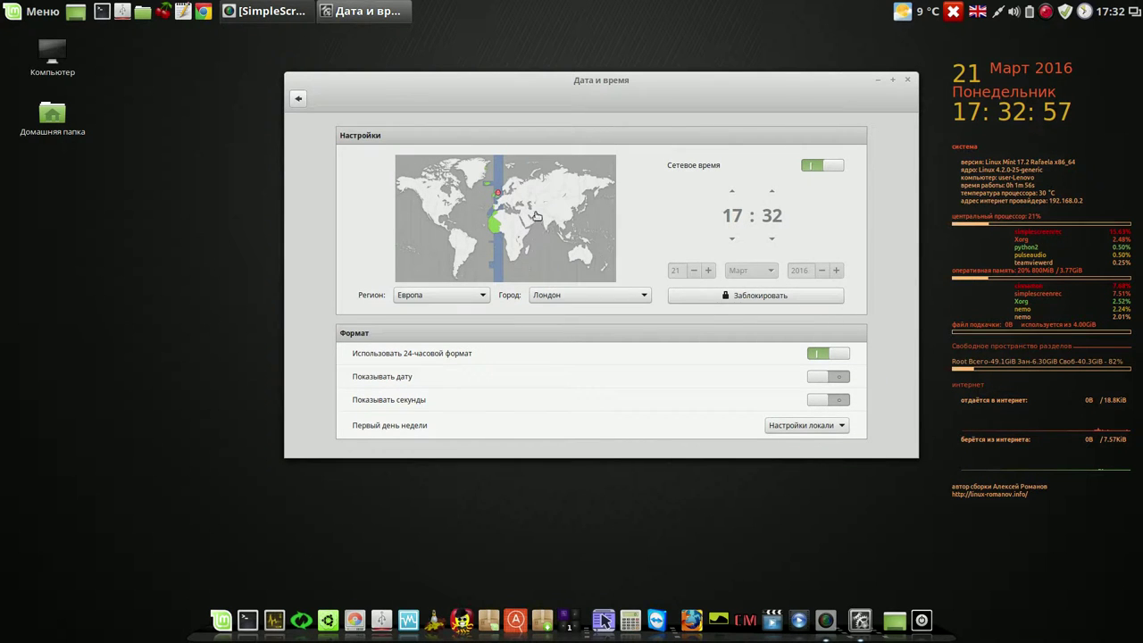
left_click(536, 197)
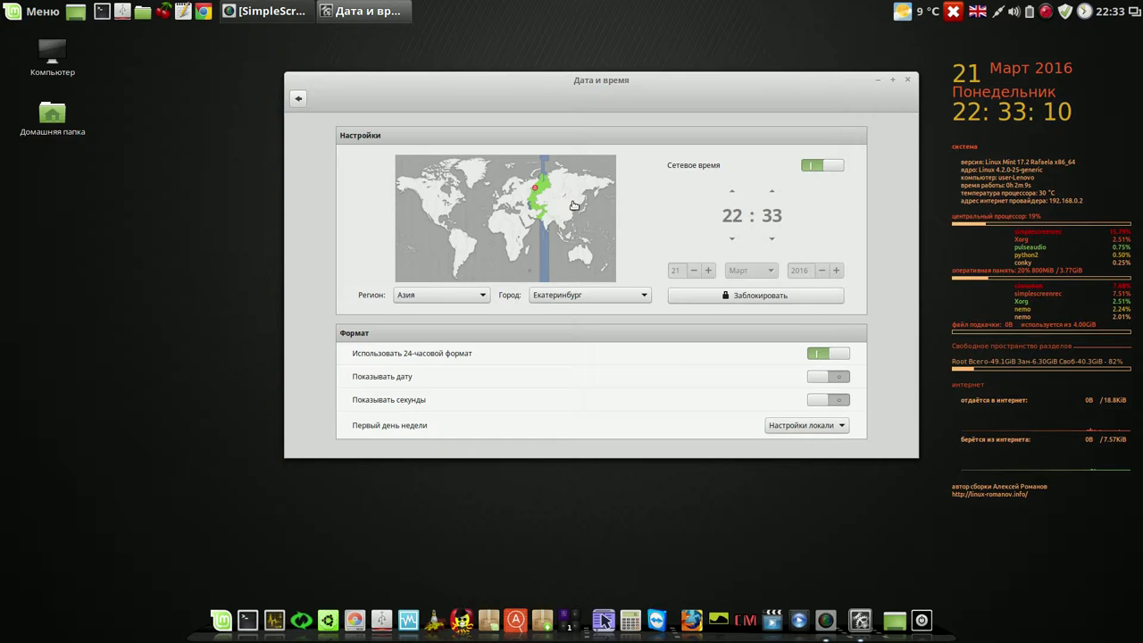
- Try several Asian time zones on the map, ending on Vladivostok
left_click(573, 204)
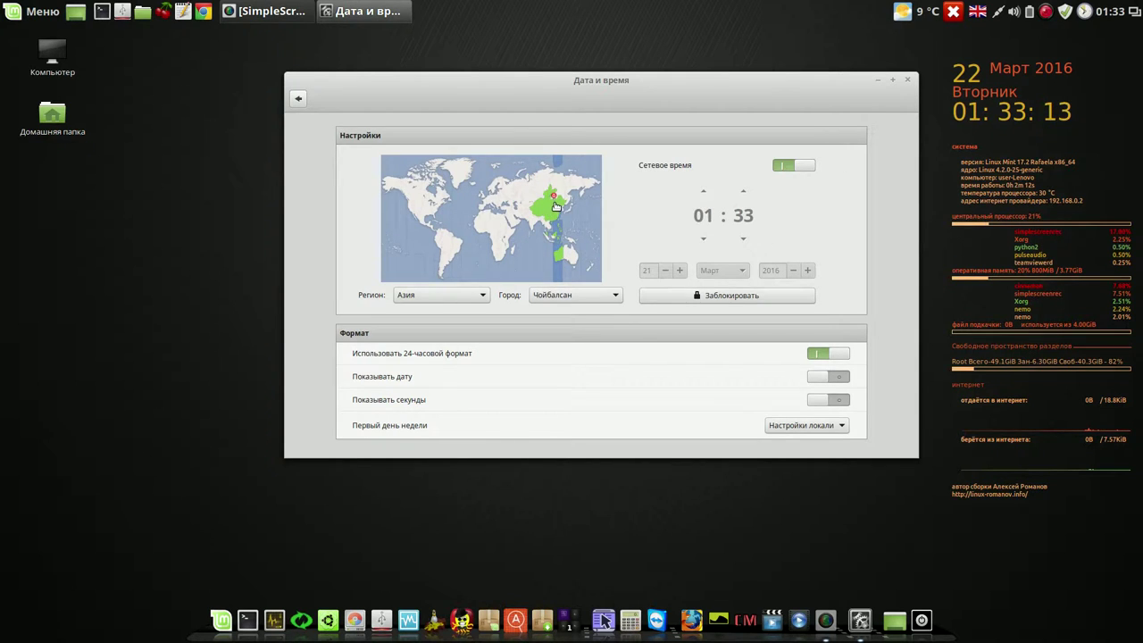
left_click(566, 195)
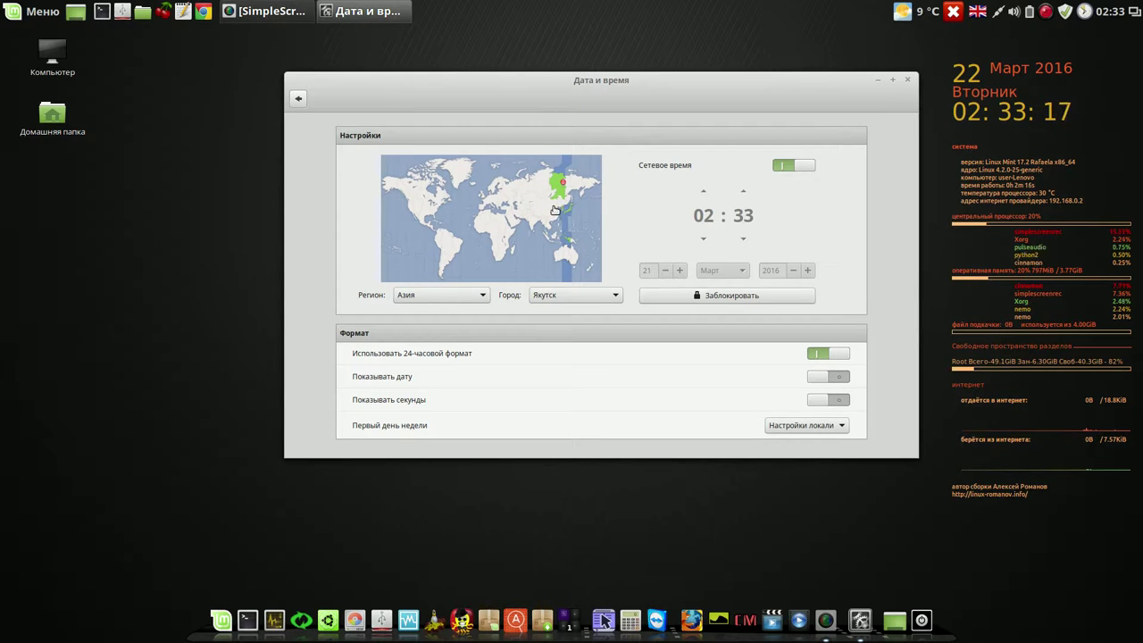
left_click(554, 209)
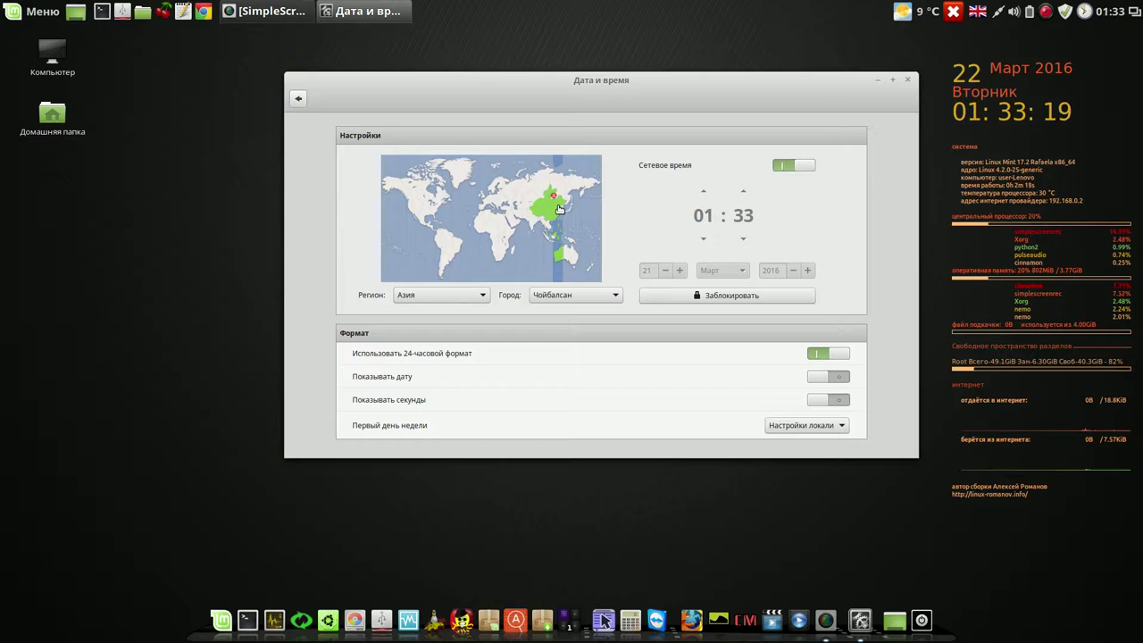
left_click(562, 207)
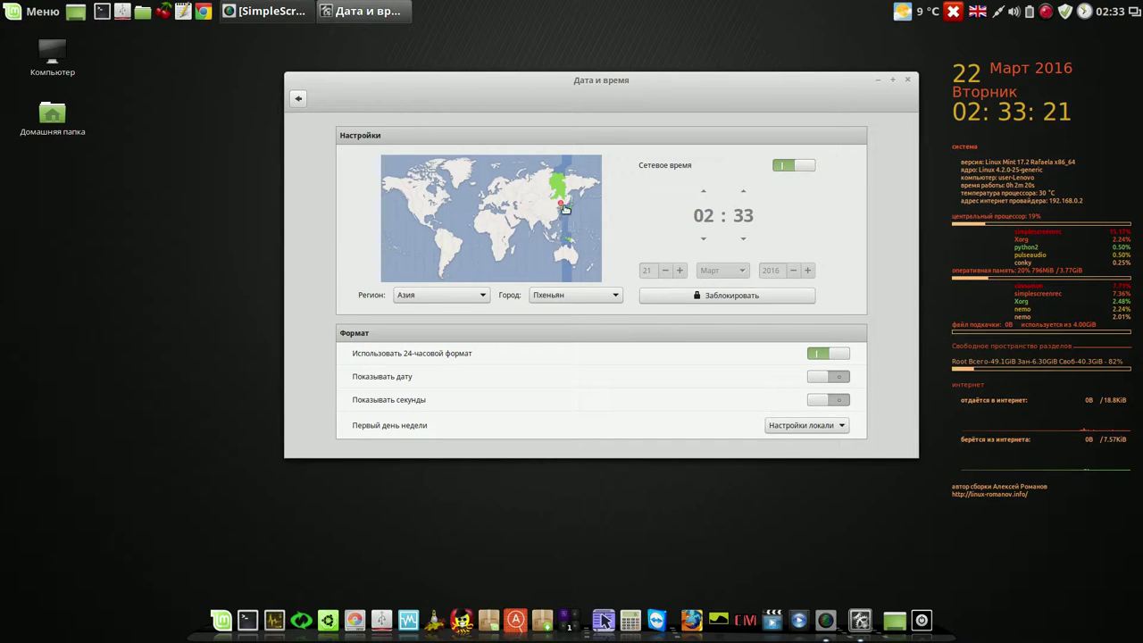
left_click(566, 202)
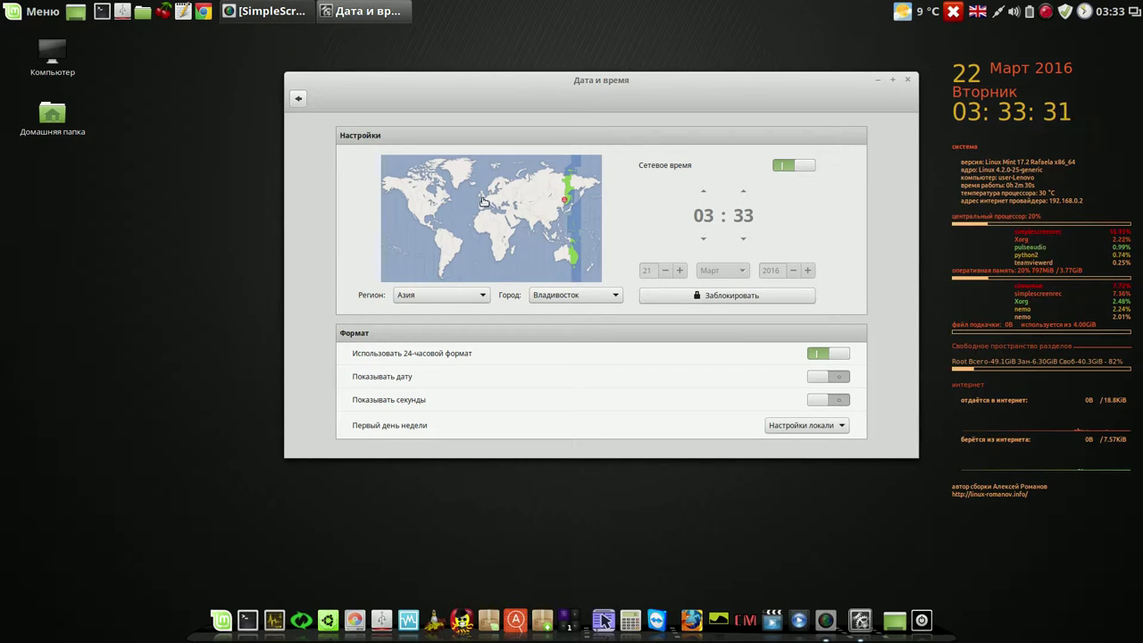
- Switch the time zone to Европа / Лондон, lock the settings and close the window
left_click(484, 200)
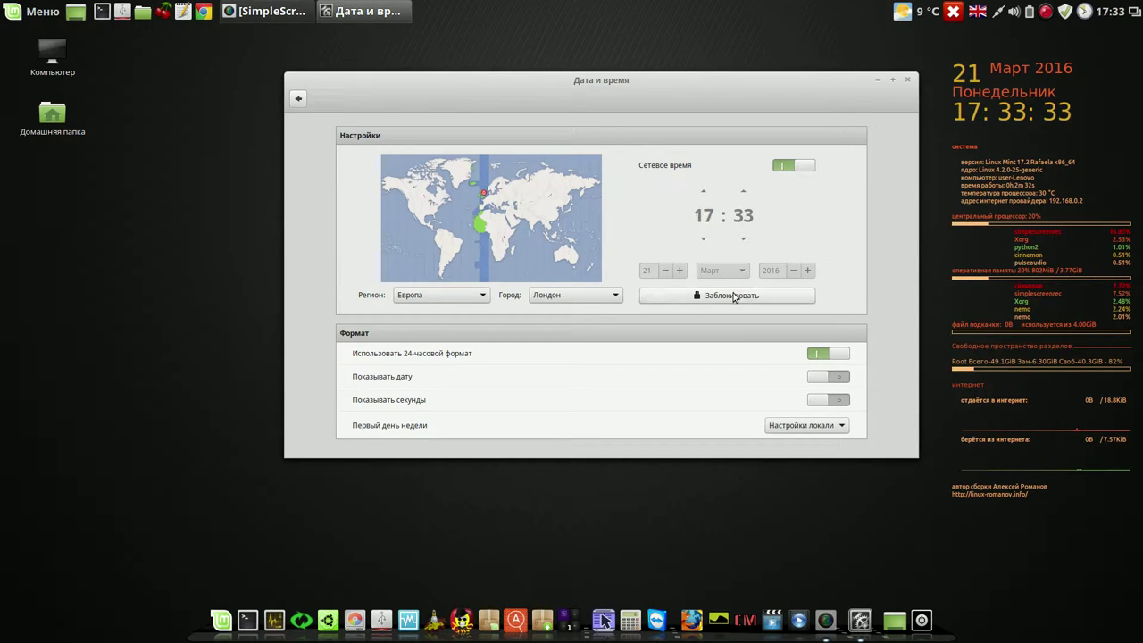
left_click(734, 297)
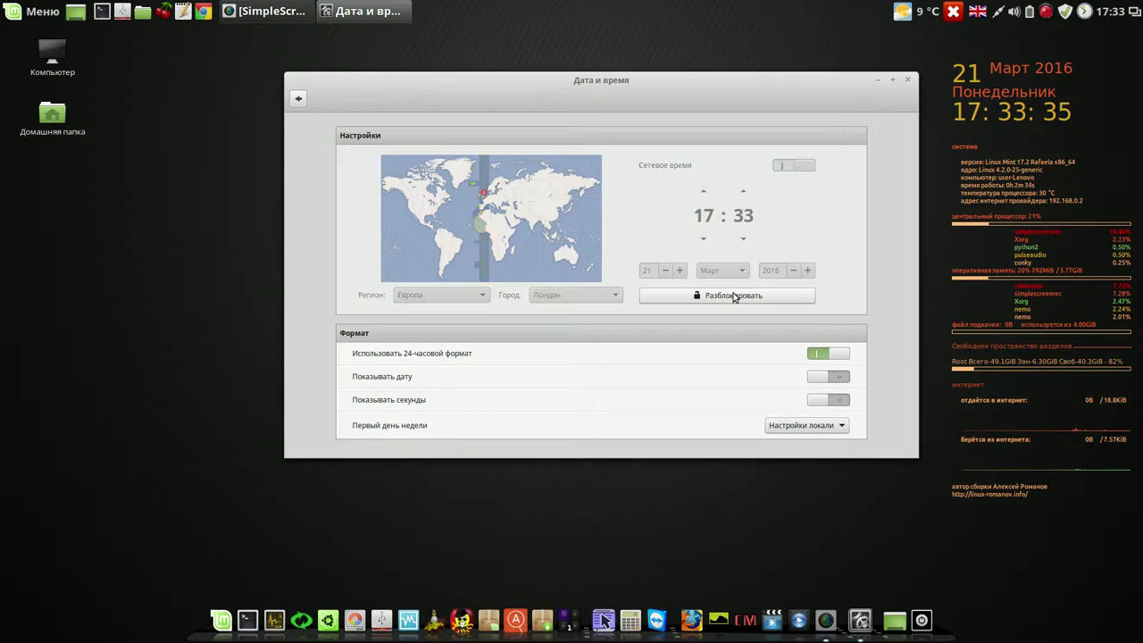
left_click(908, 79)
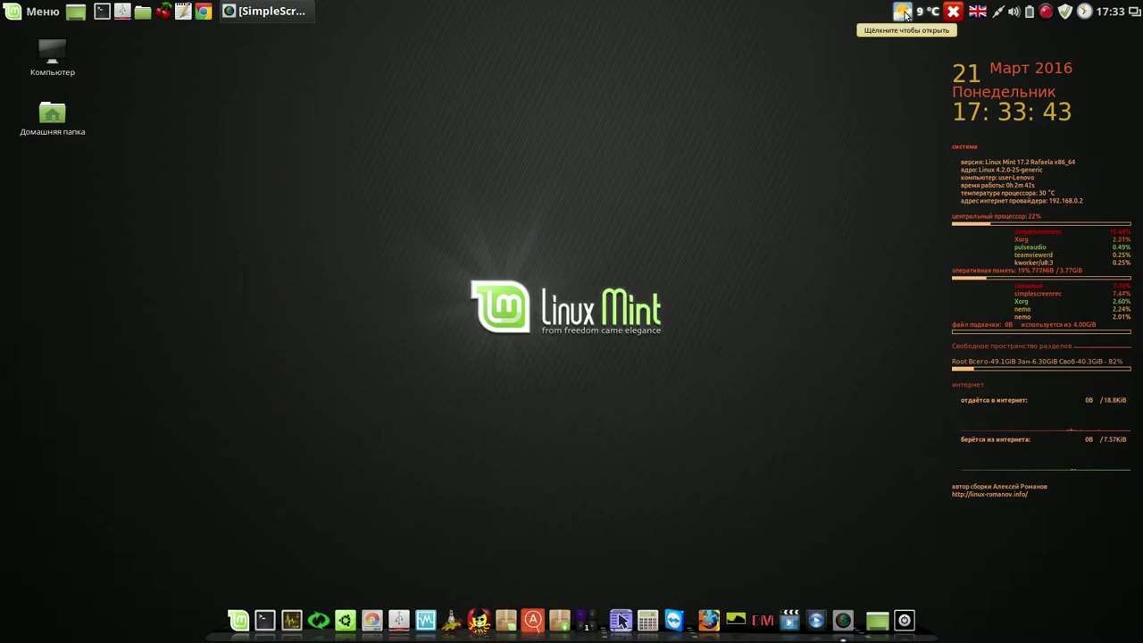
- Peek at the weather forecast, then open the weather applet's settings
left_click(903, 11)
left_click(903, 11)
right_click(904, 13)
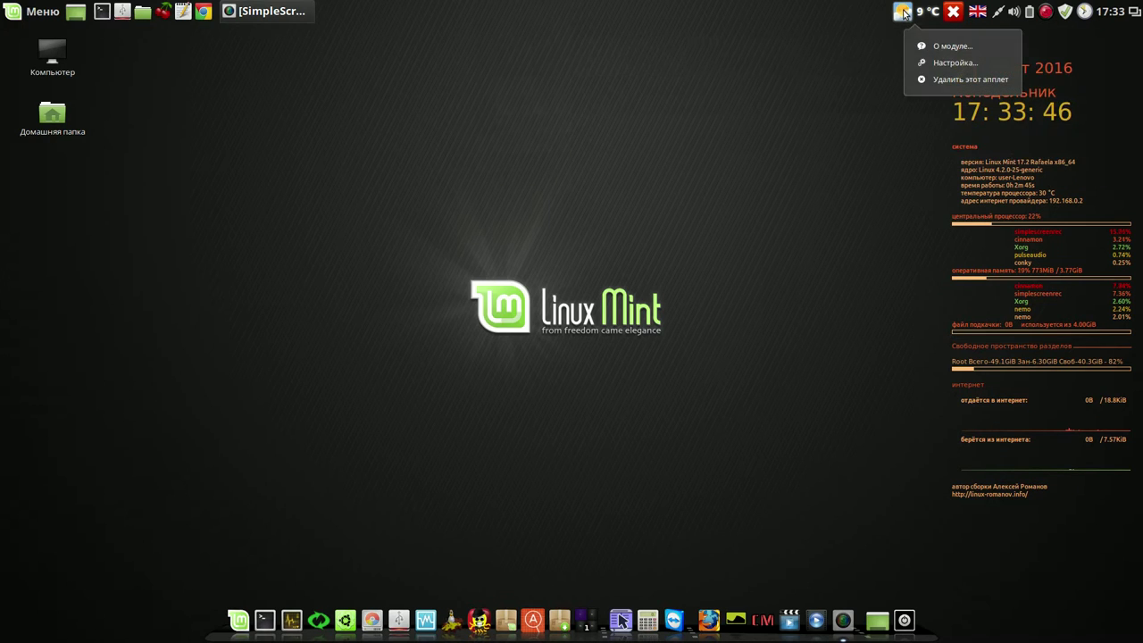
left_click(922, 63)
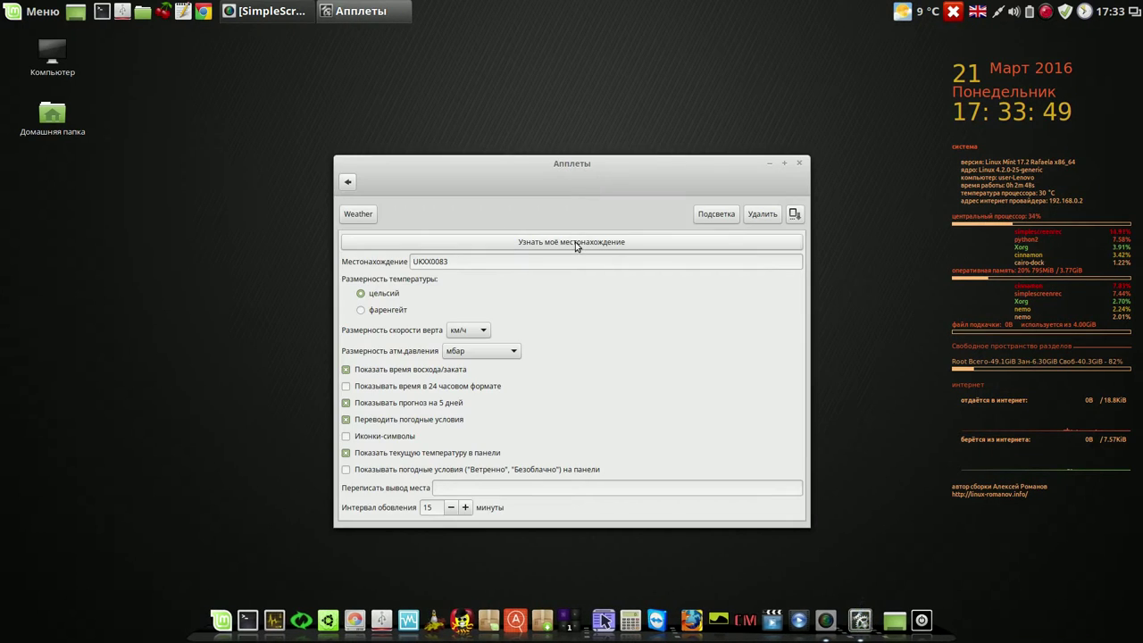
- Open the weather location codes website in Chrome, accepting its first-run prompt
left_click(576, 243)
left_click(576, 246)
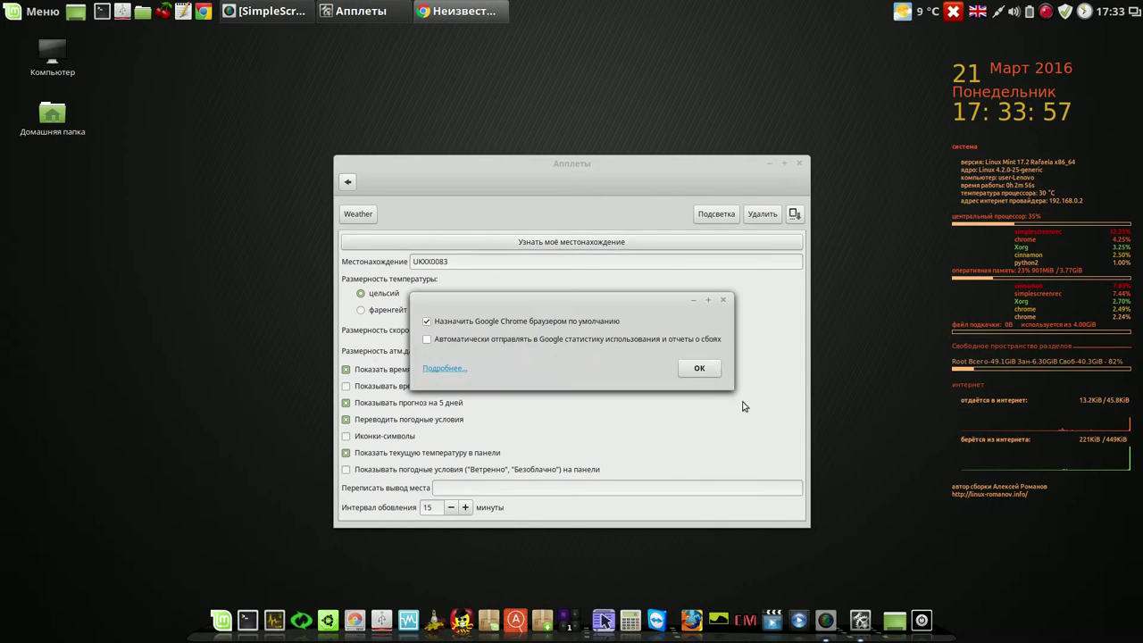
left_click(700, 369)
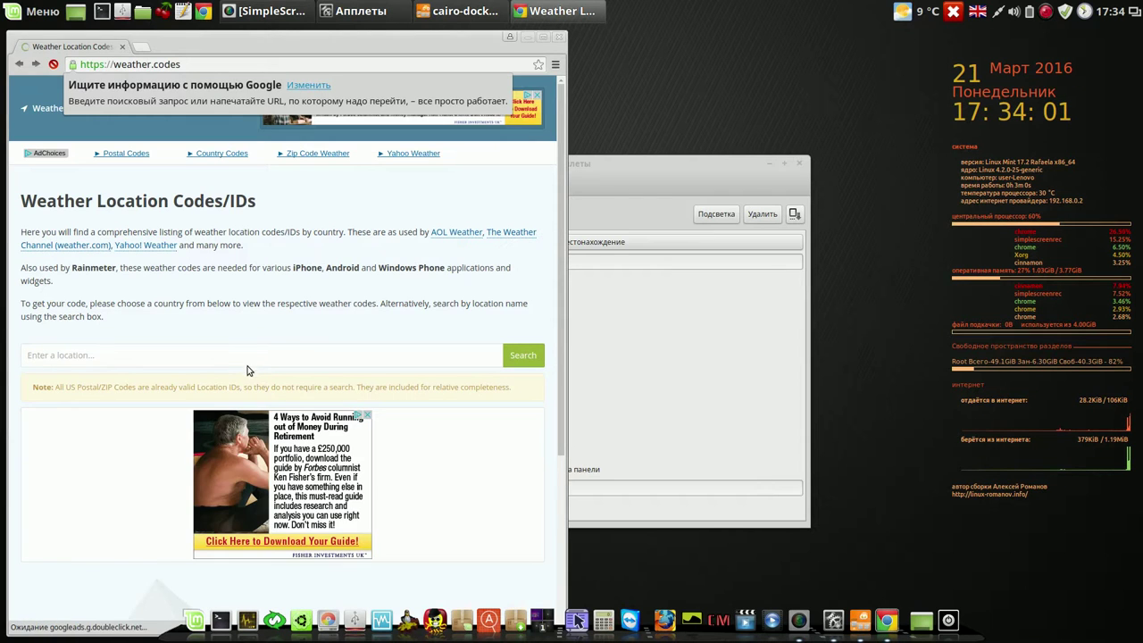
- Search weather.codes for 'tagil' to list the Nizhnij Tagil location codes
left_click(247, 355)
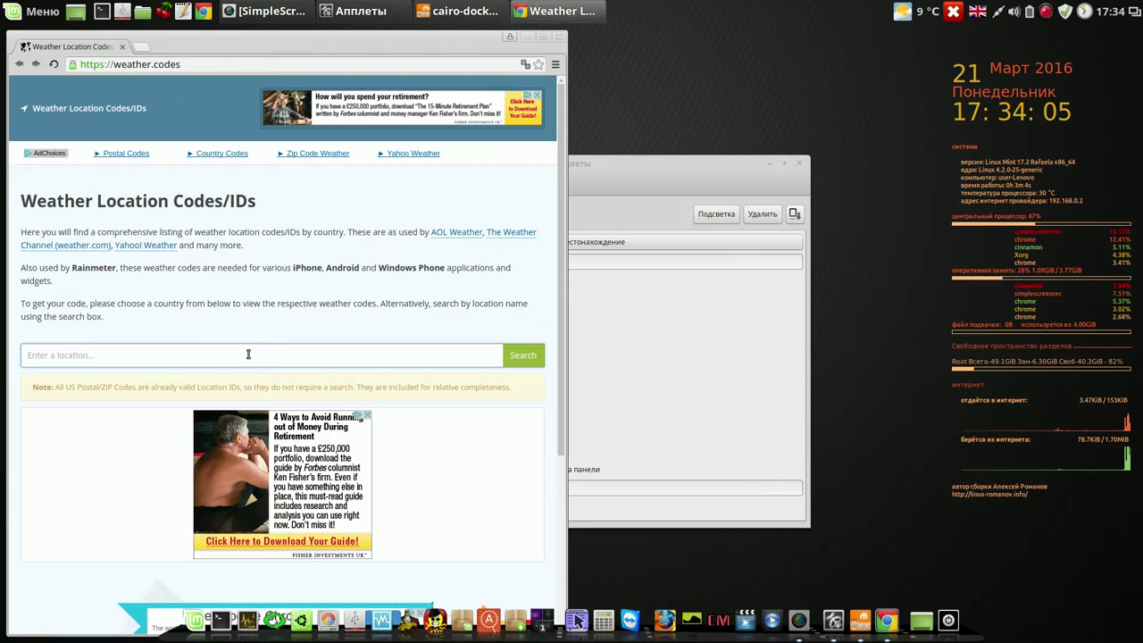
type("tag")
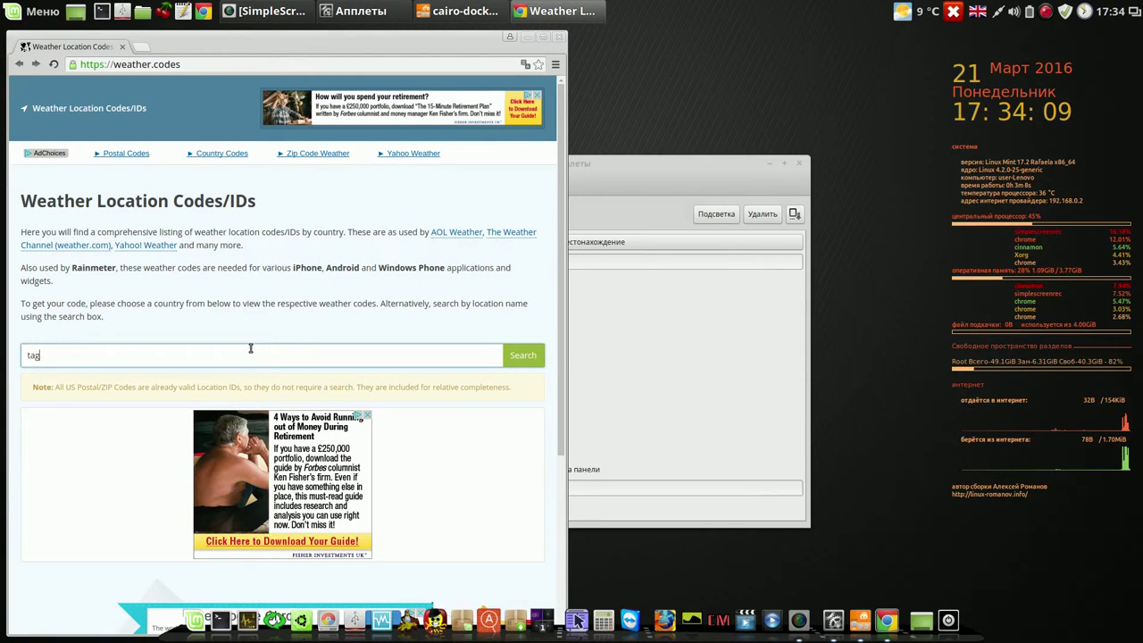
type("il")
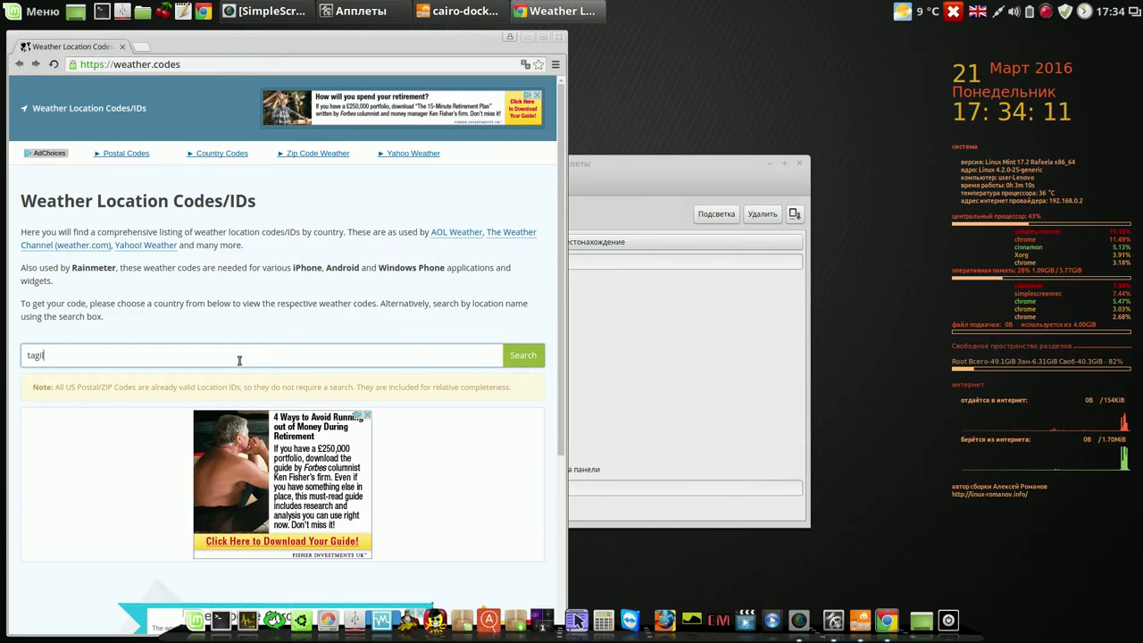
left_click(516, 357)
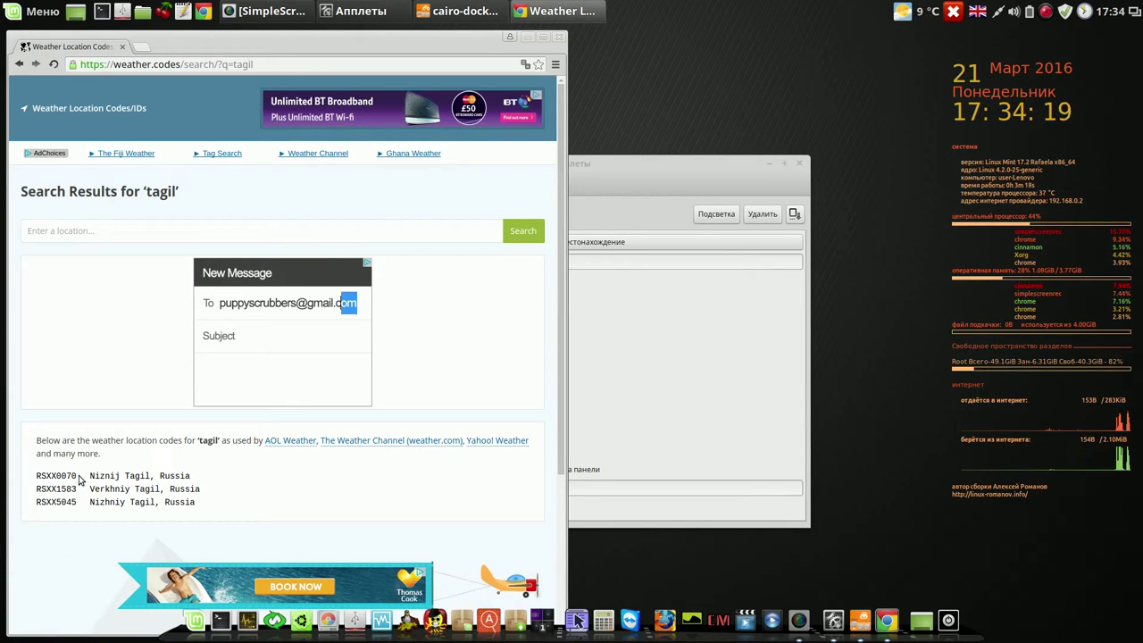
left_click_drag(77, 478, 36, 476)
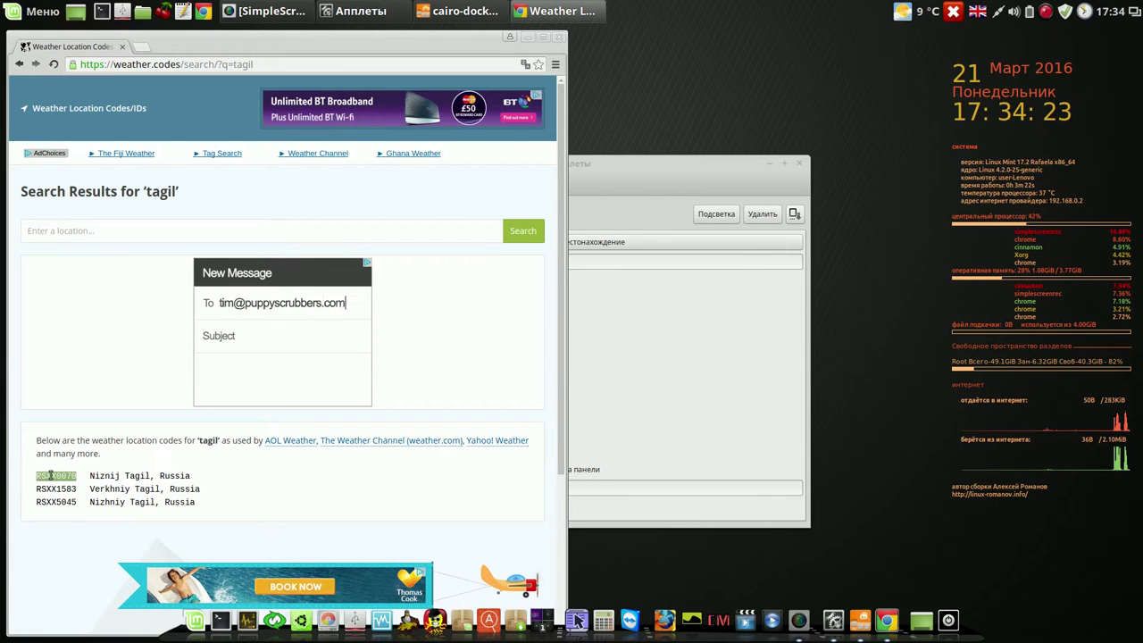
right_click(47, 473)
left_click(76, 480)
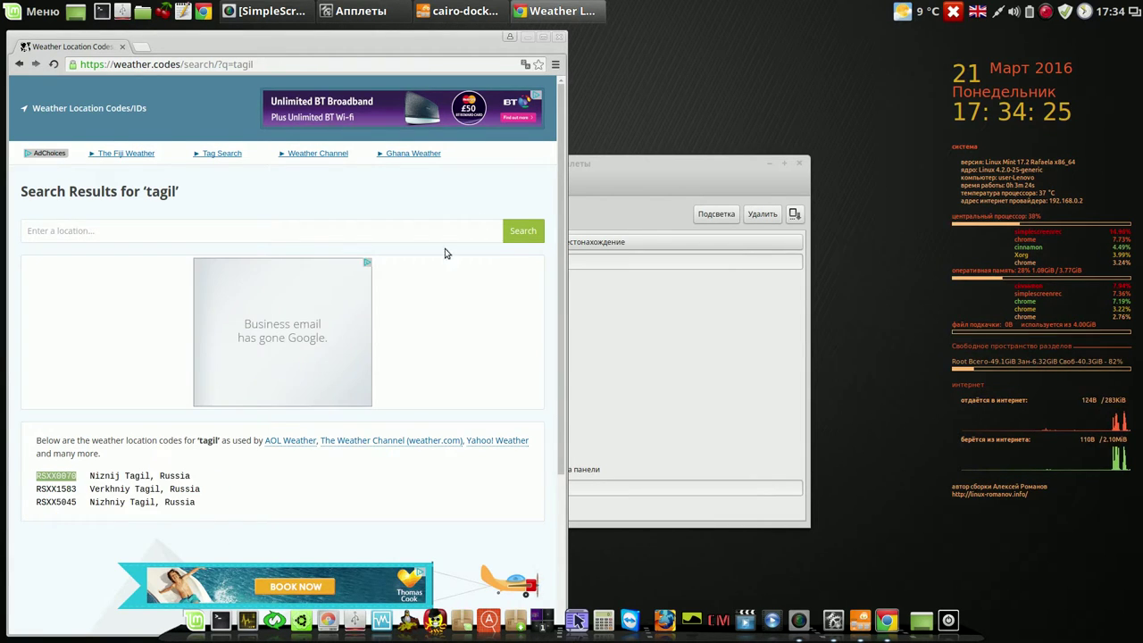
left_click(557, 40)
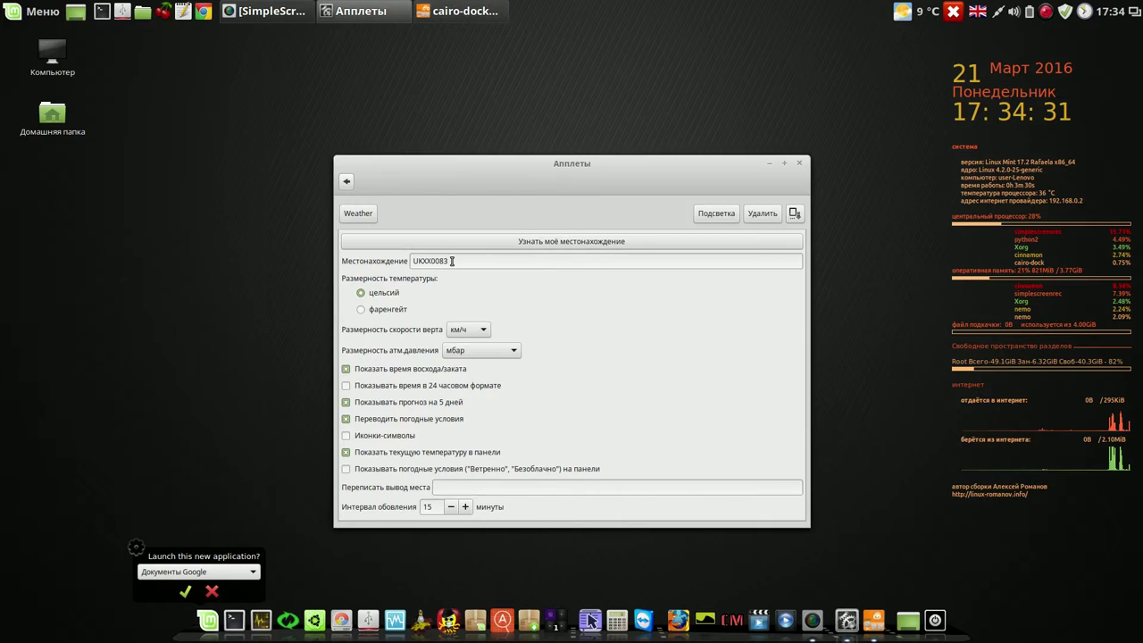
left_click(212, 591)
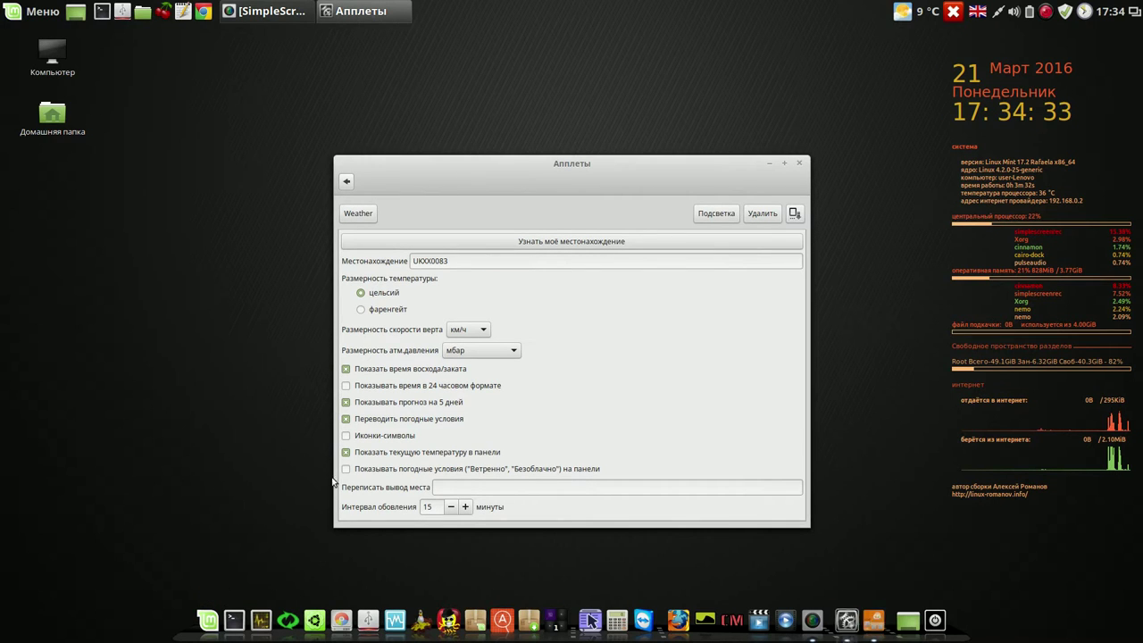
- Replace location UKXX0083 with RSXX0070, close the Апплеты window, and show the Nizhnij Tagil forecast
left_click_drag(454, 259, 407, 260)
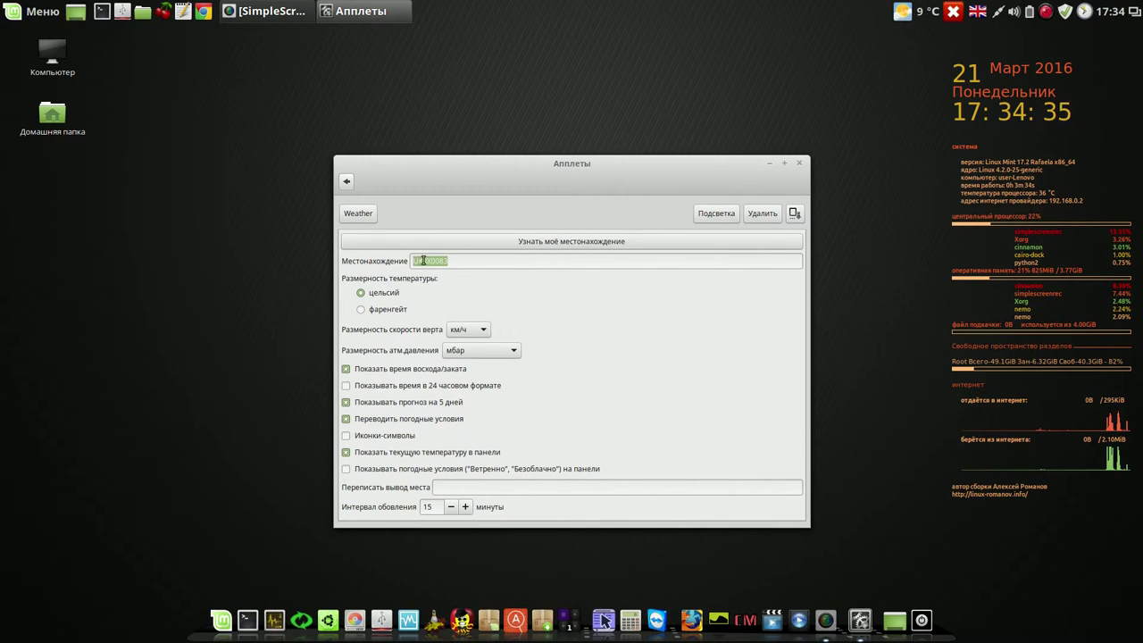
right_click(424, 260)
left_click(438, 296)
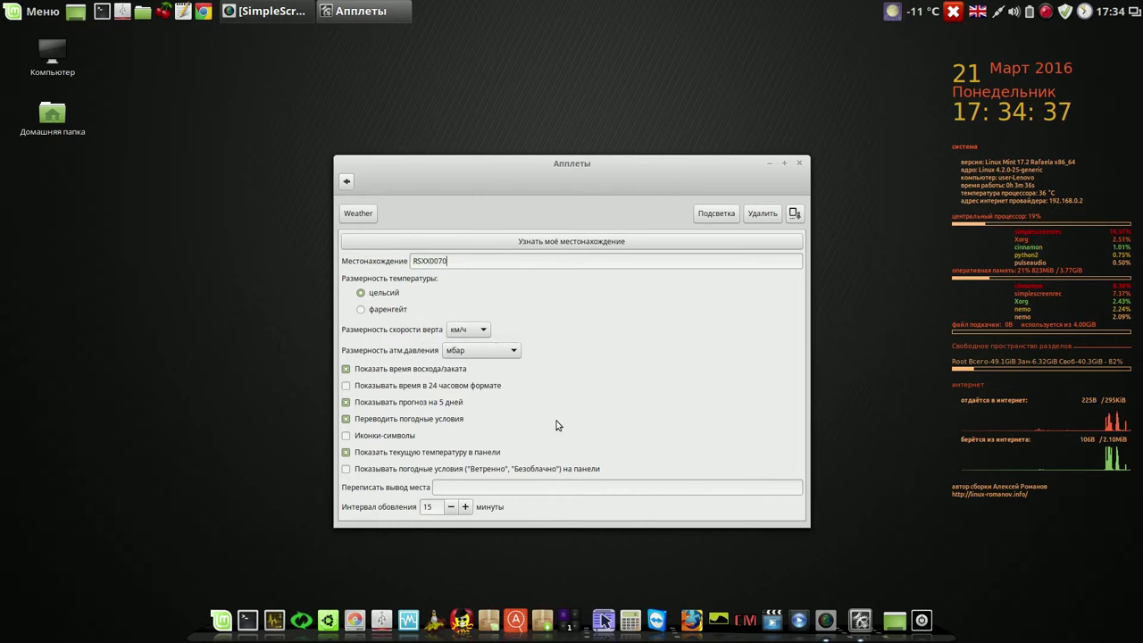
left_click(798, 164)
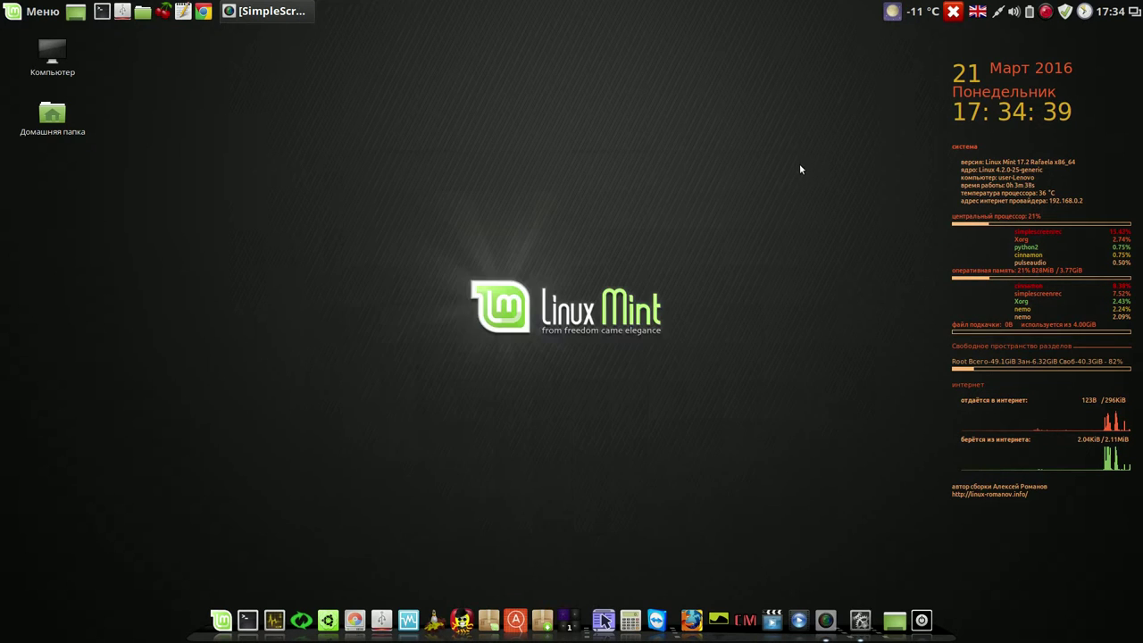
left_click(893, 12)
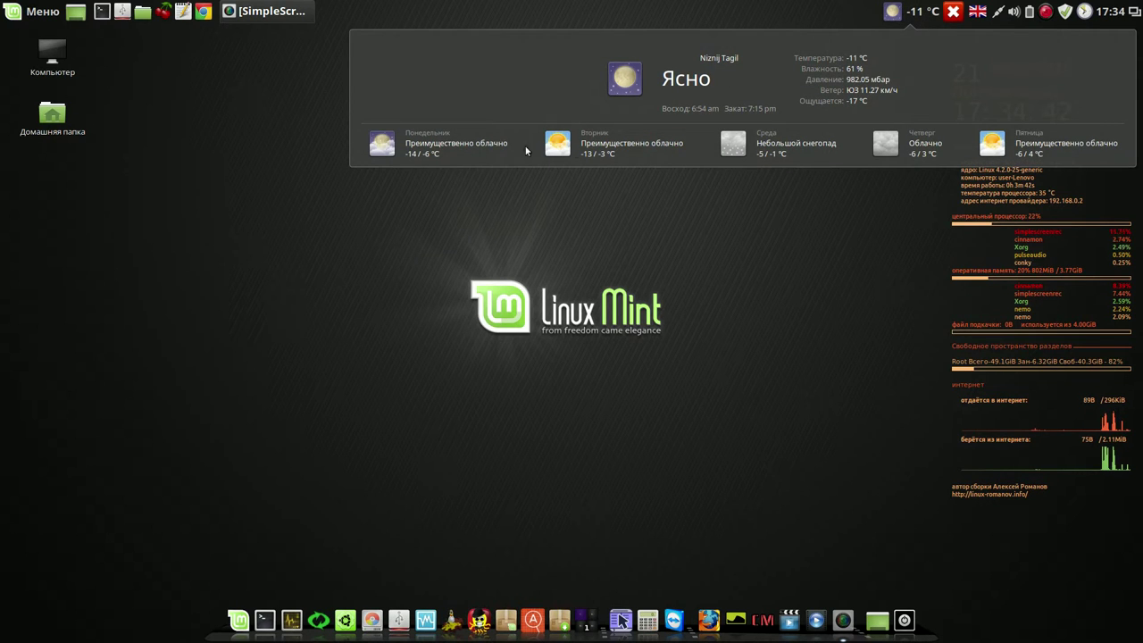
- Close the Nizhnij Tagil forecast popup after reviewing it
left_click(850, 265)
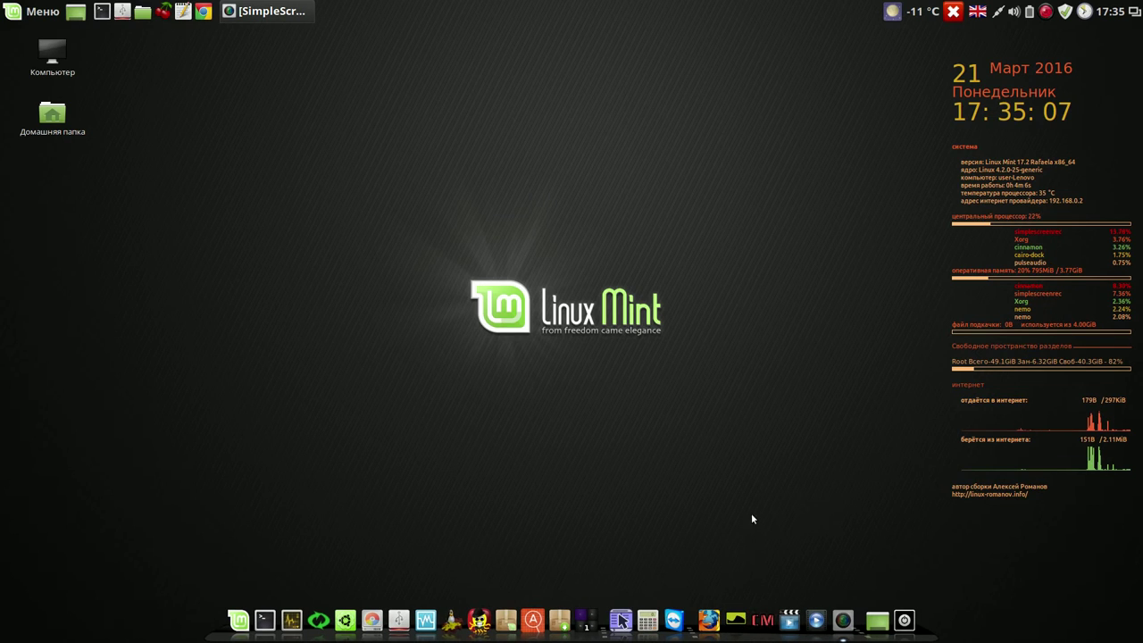
- Launch Variety and switch to the next wallpaper (Следующее), the desert road image
left_click(741, 614)
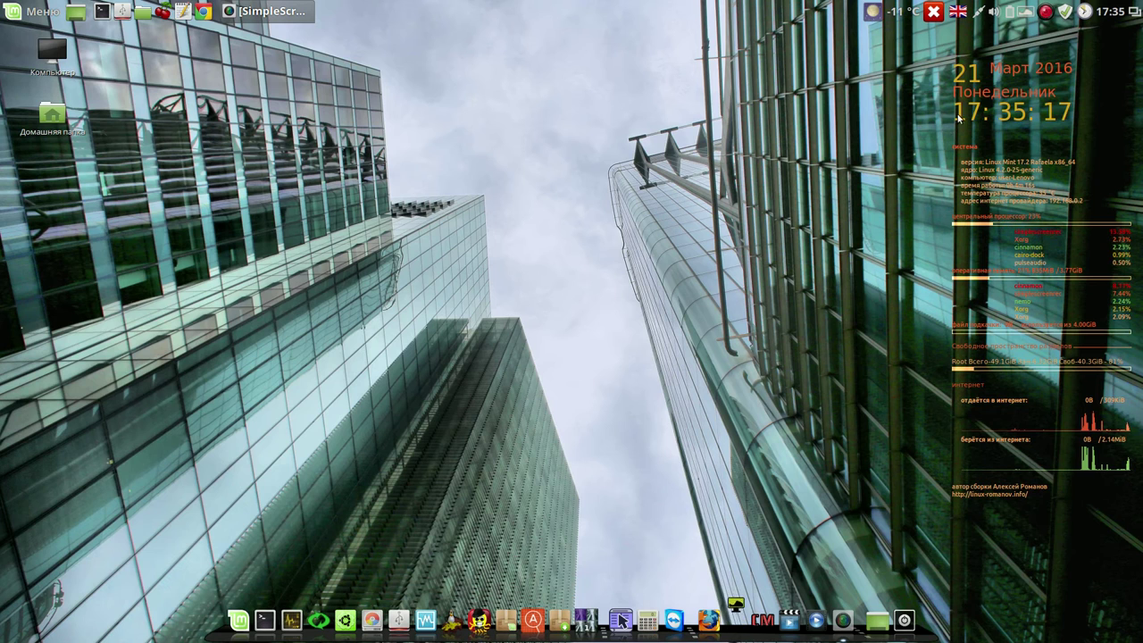
left_click(1026, 11)
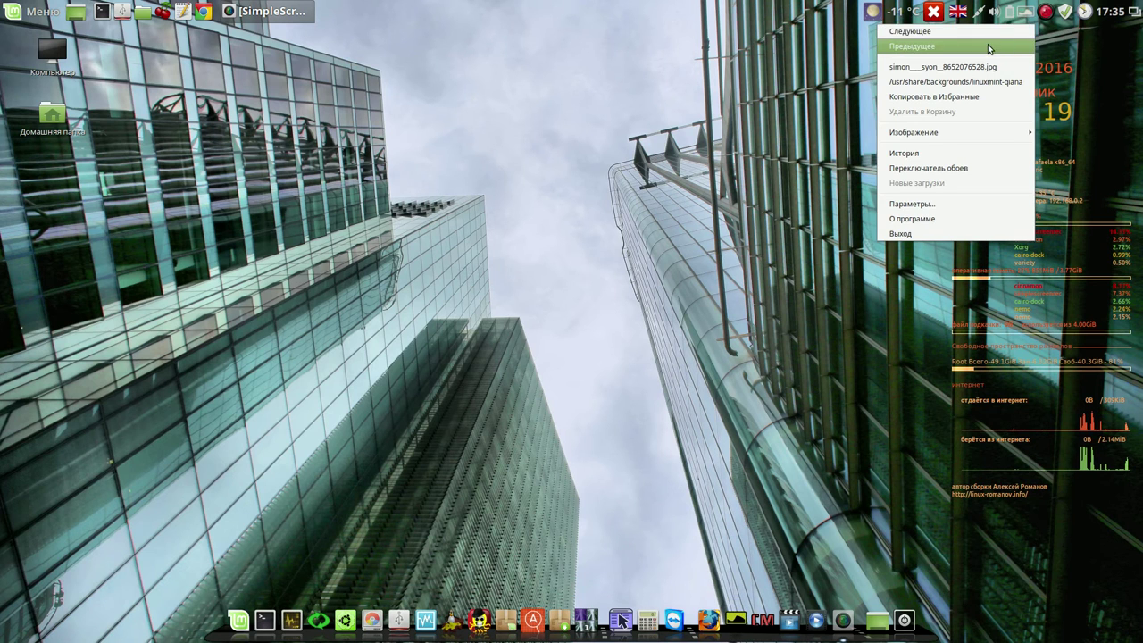
left_click(989, 36)
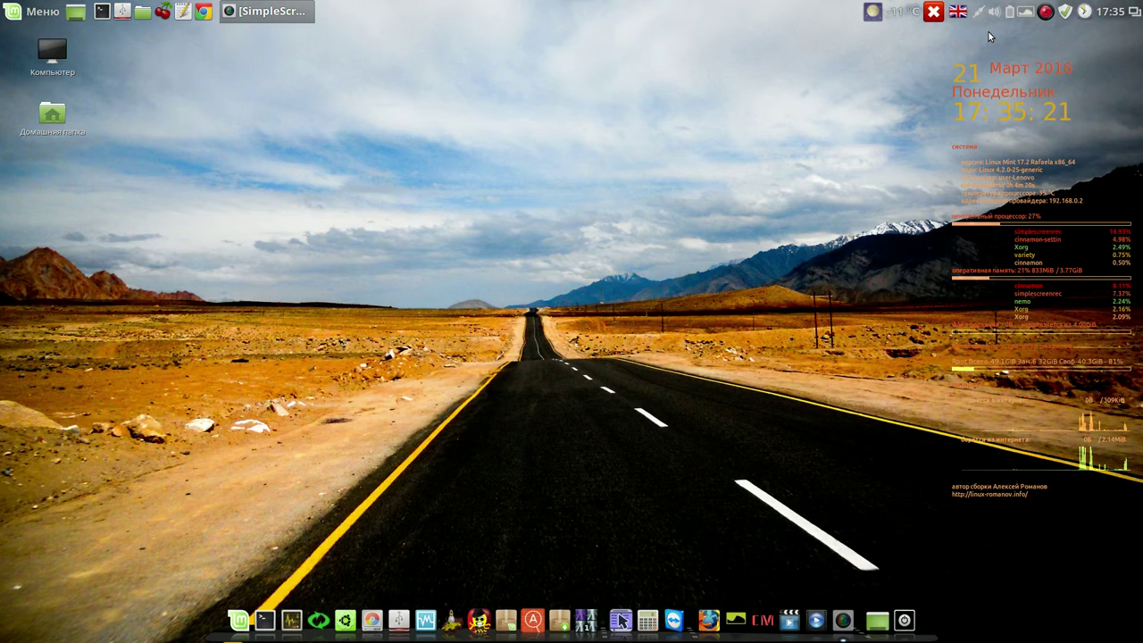